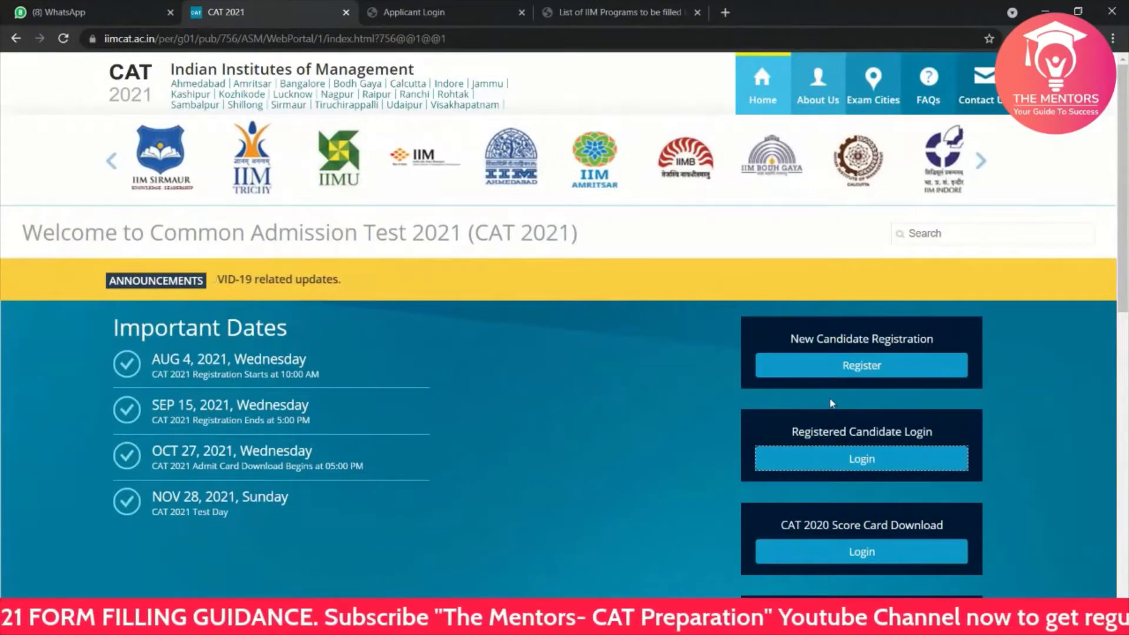
Step: Open the CAT 2021 new candidate registration form from the home page
left_click(799, 373)
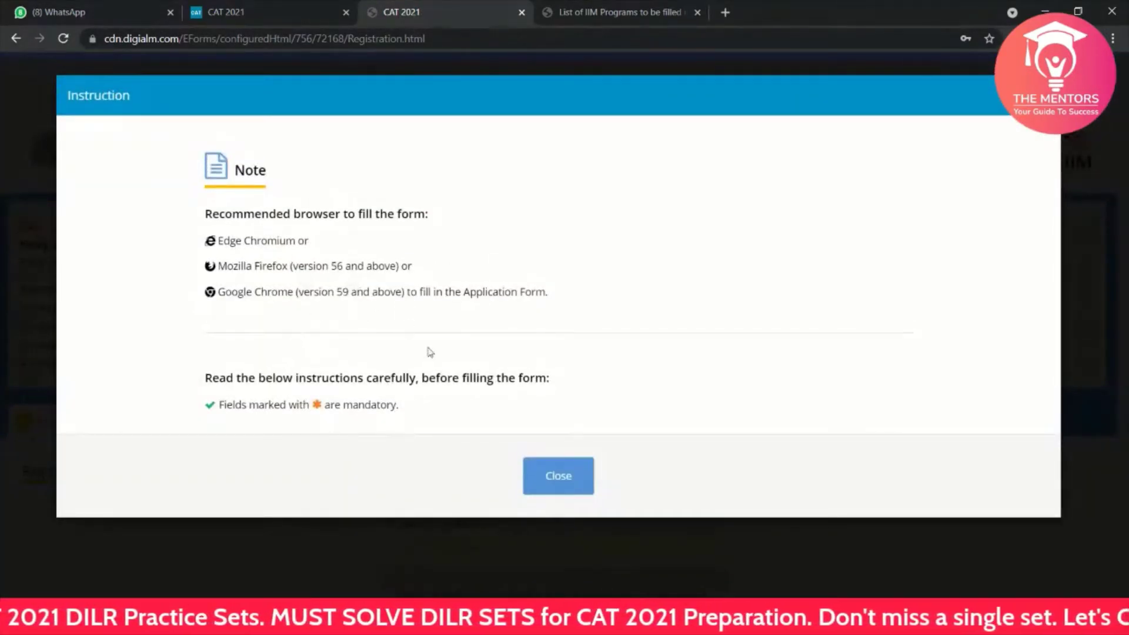
Step: Close the browser-recommendation instructions and the privacy notice to reveal the name, birth date and email fields
left_click(553, 484)
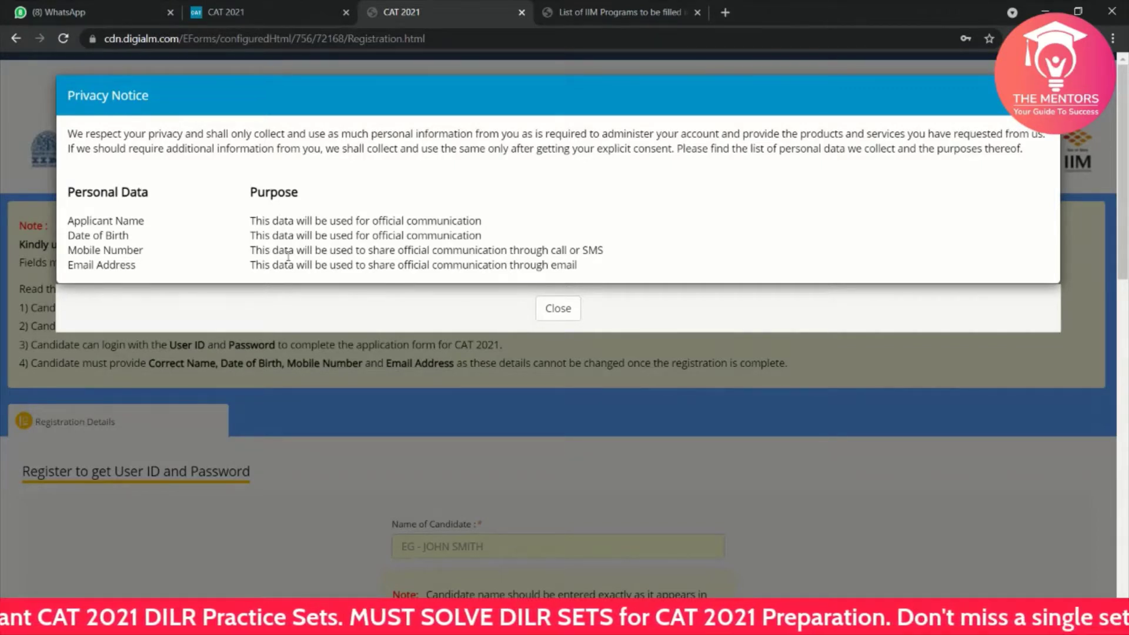
left_click(551, 301)
scroll(408, 486, "down", 3)
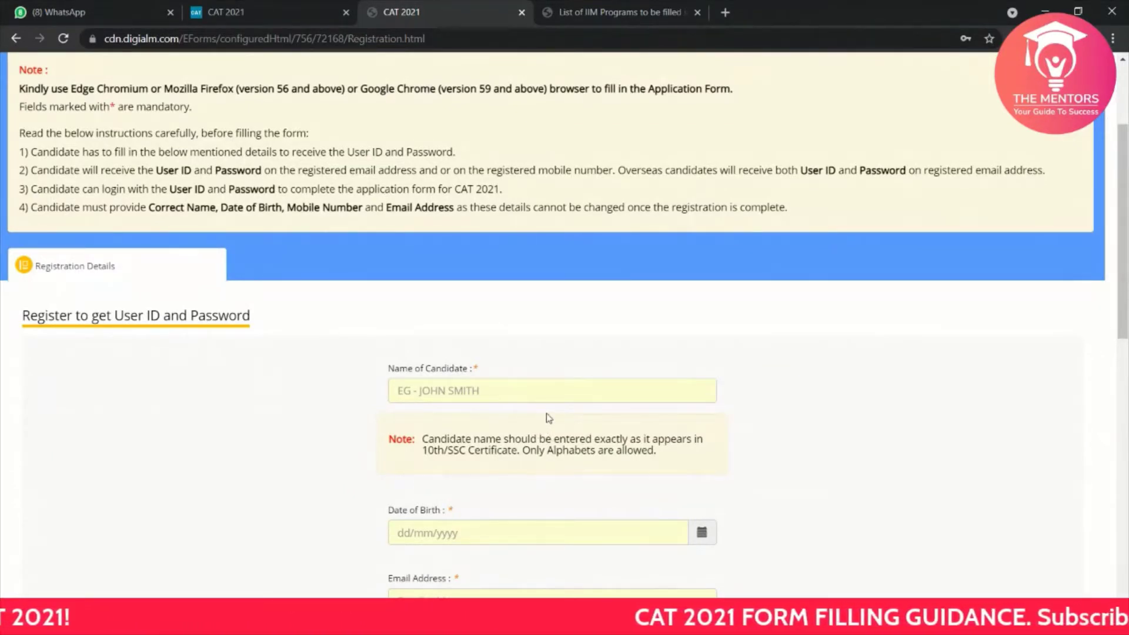
scroll(549, 418, "down", 5)
left_click(410, 413)
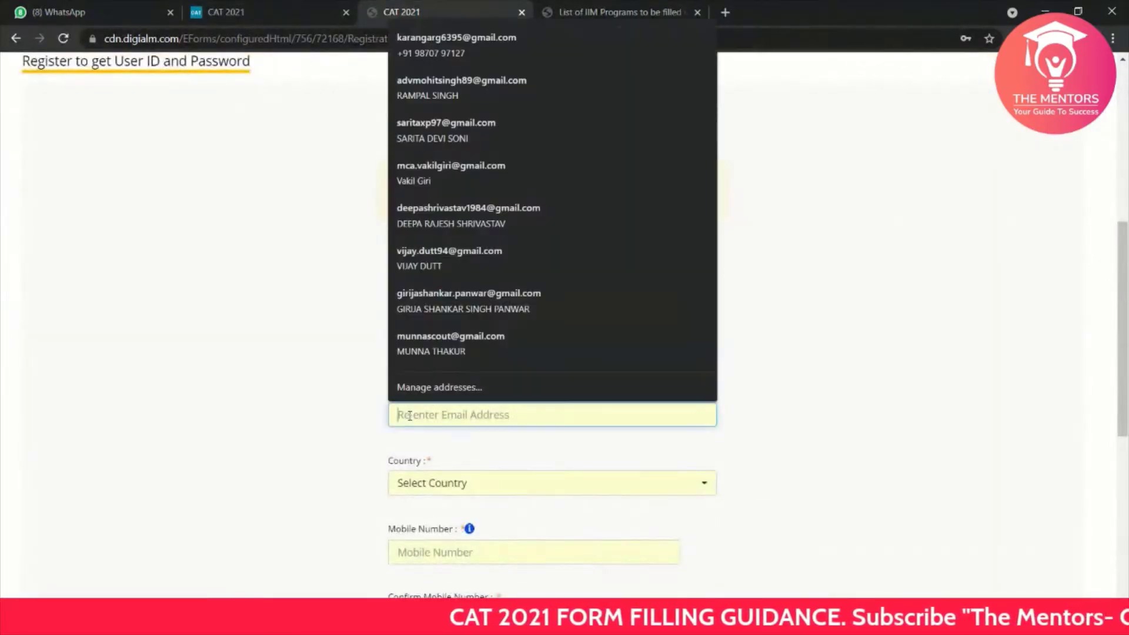
scroll(409, 416, "down", 2)
left_click(414, 351)
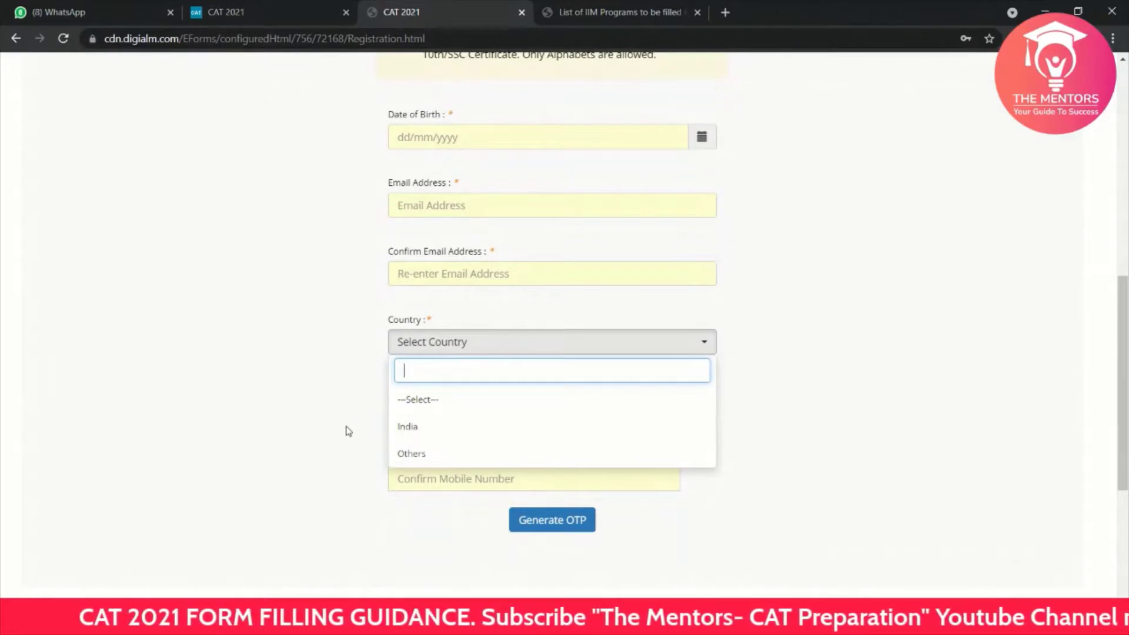
left_click(273, 416)
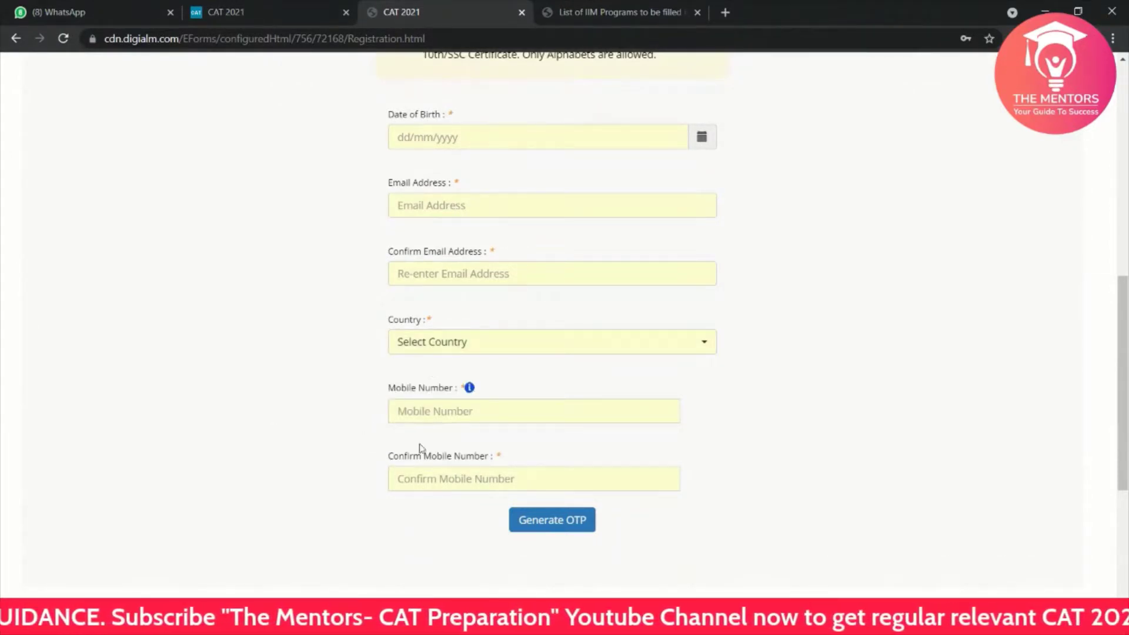
scroll(581, 490, "down", 2)
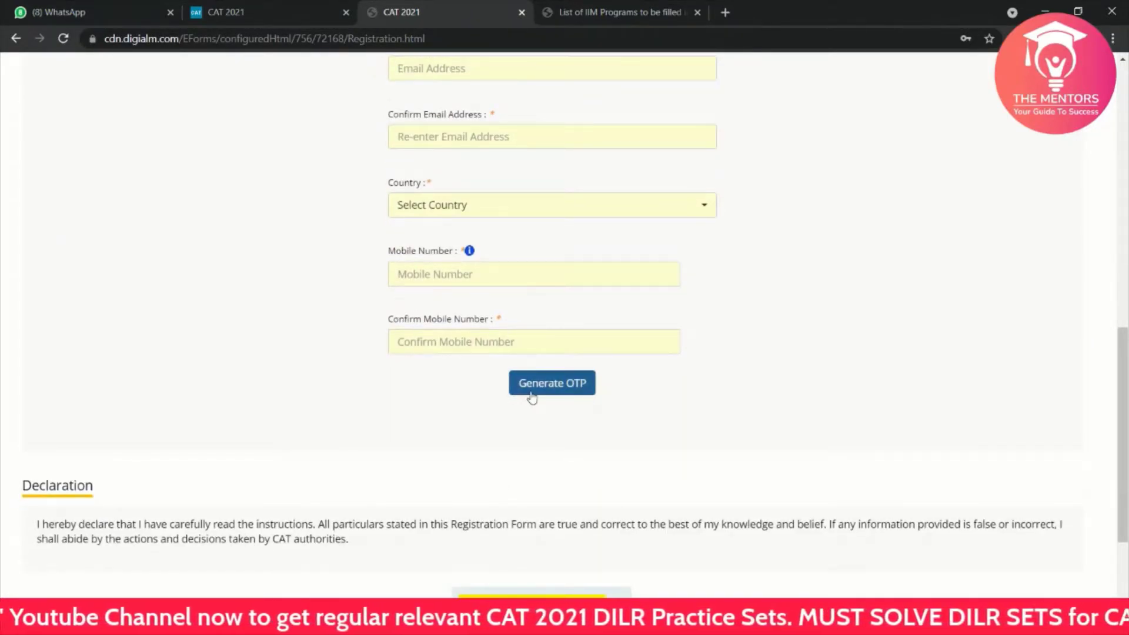
scroll(532, 398, "down", 2)
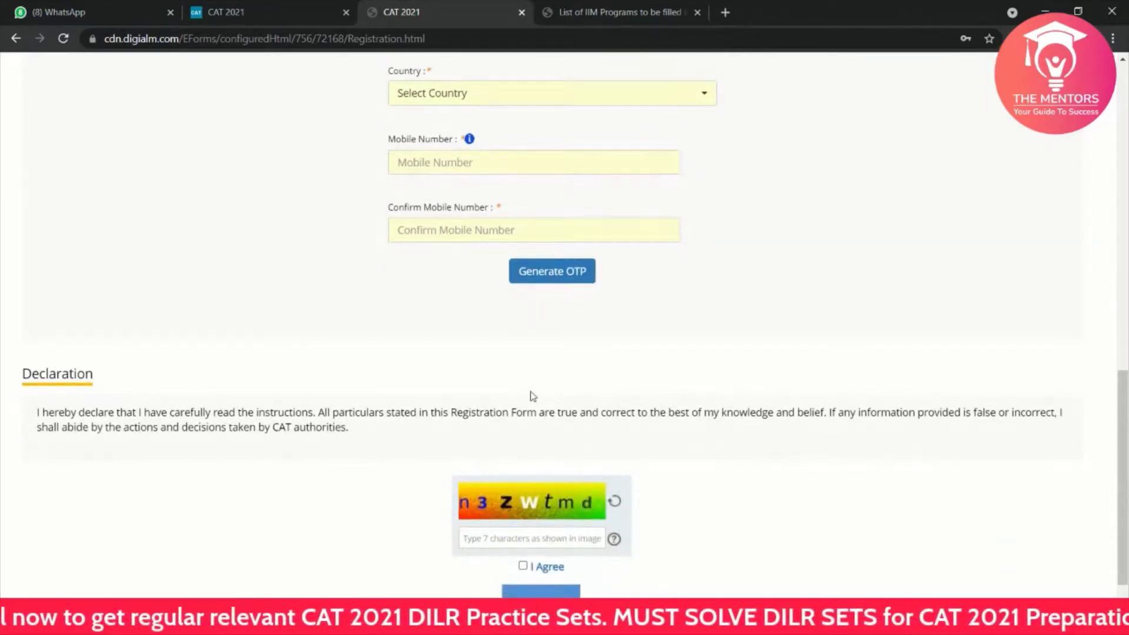
scroll(494, 537, "down", 1)
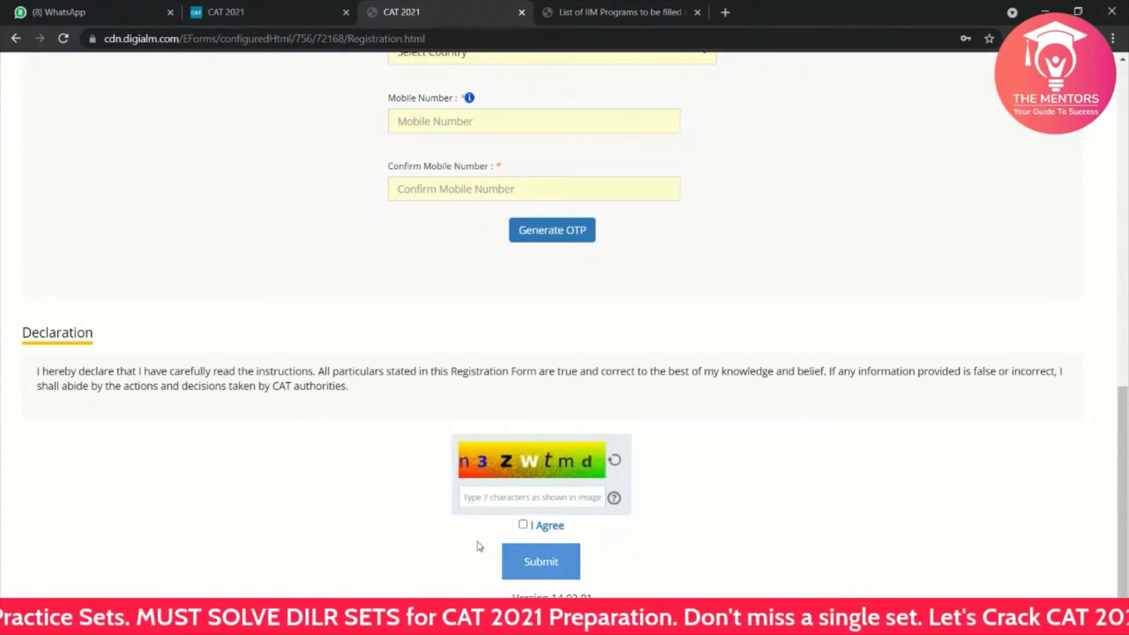
scroll(406, 412, "up", 20)
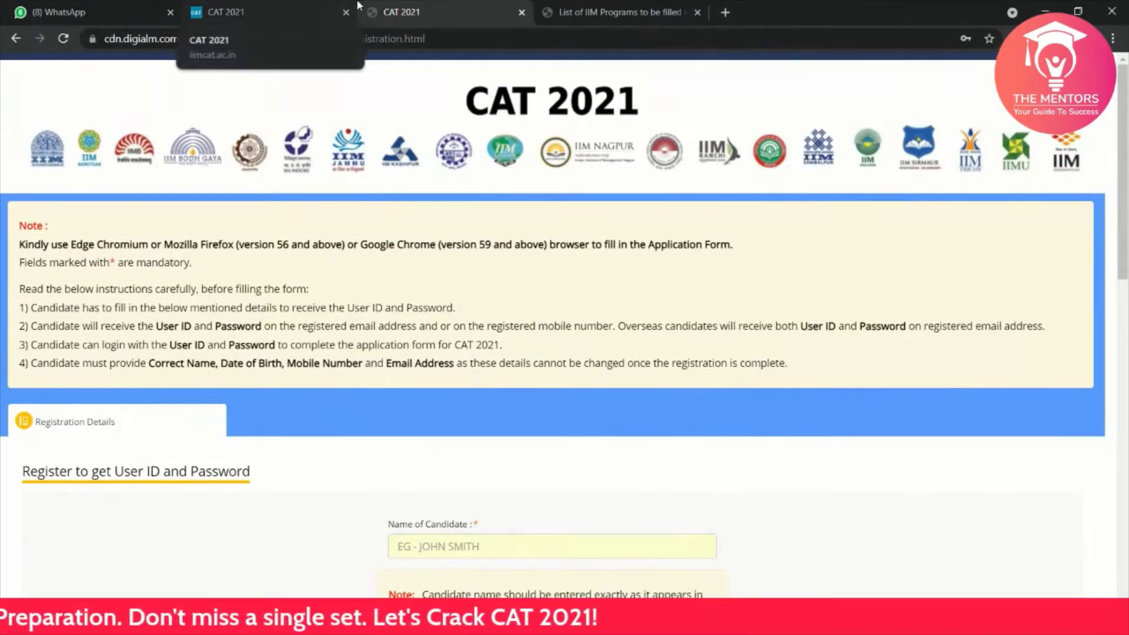
Step: Leave the registration tab and log in as a registered candidate with user ID, password and captcha
left_click(523, 12)
left_click(226, 12)
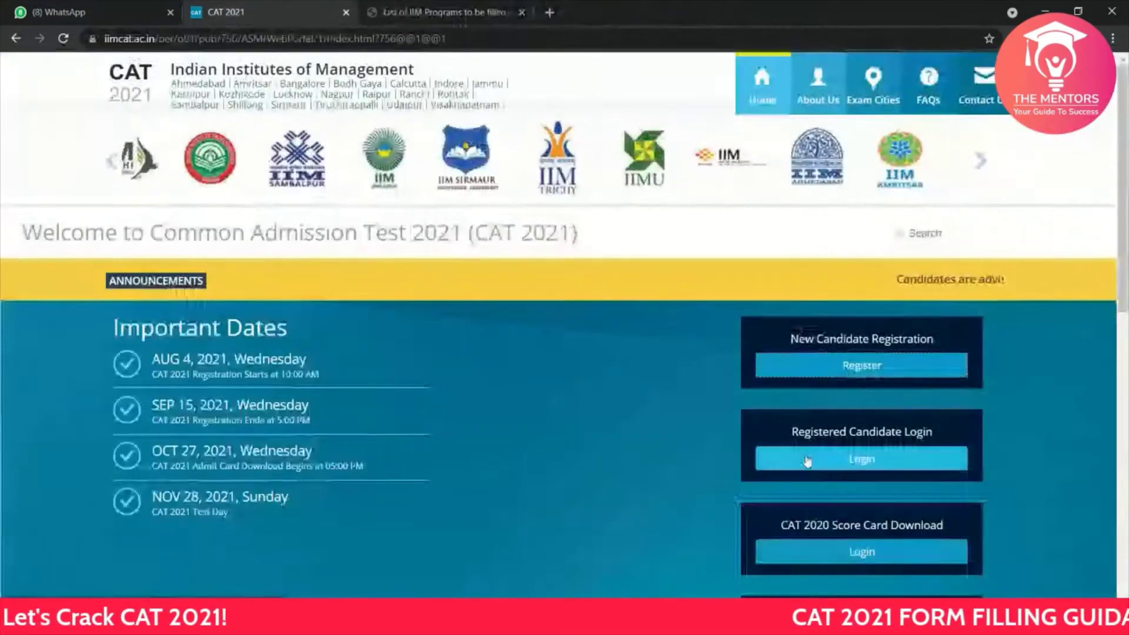
left_click(807, 459)
left_click(476, 362)
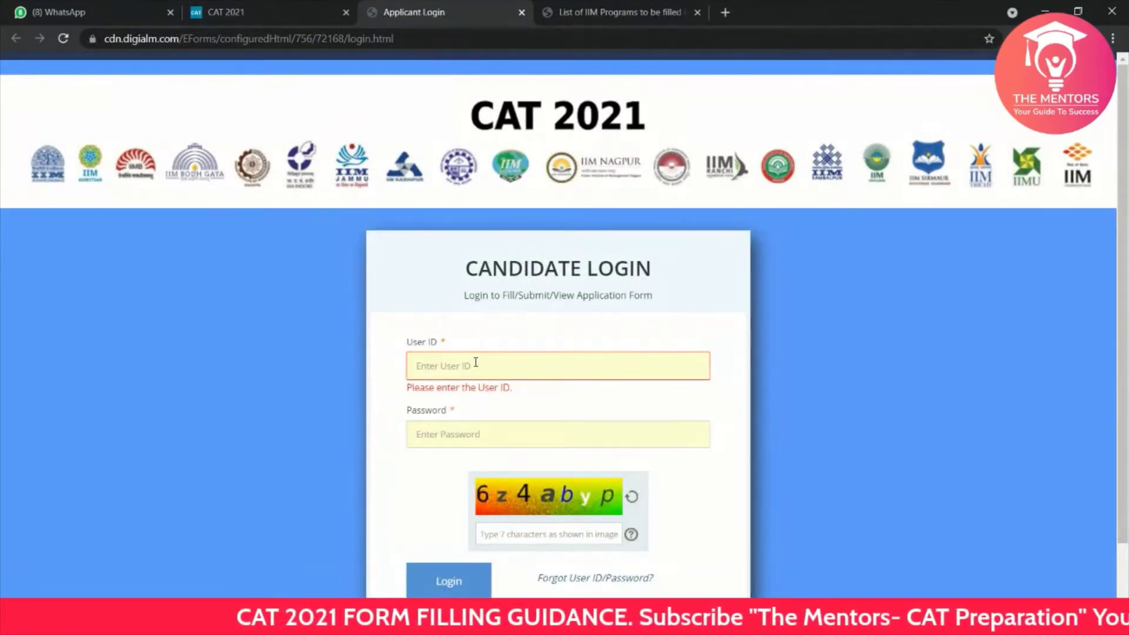
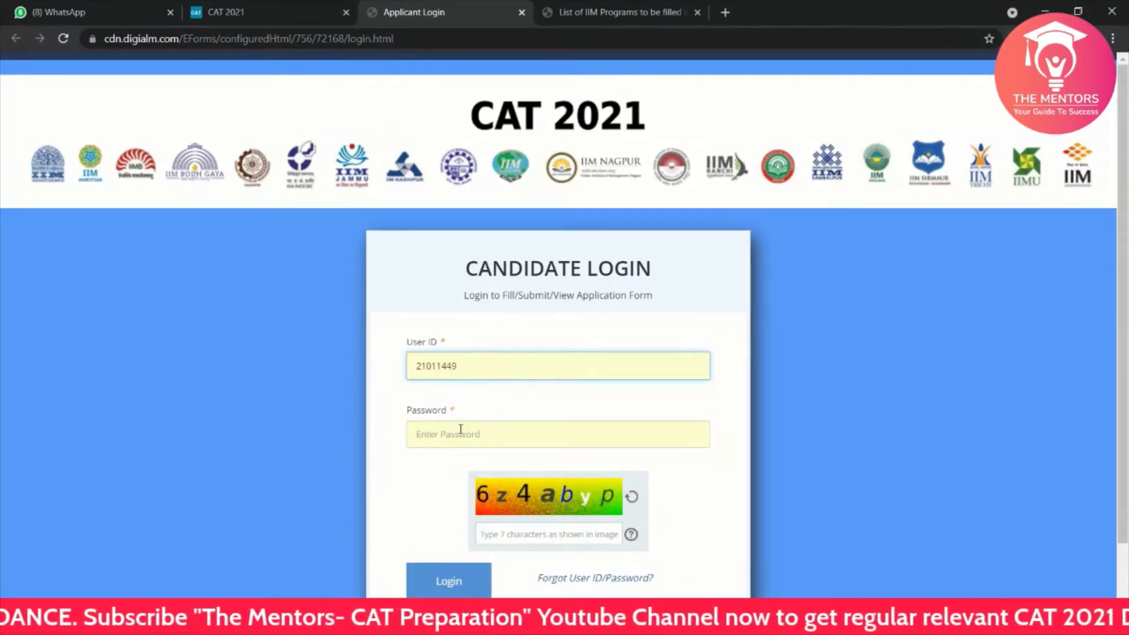
left_click(460, 435)
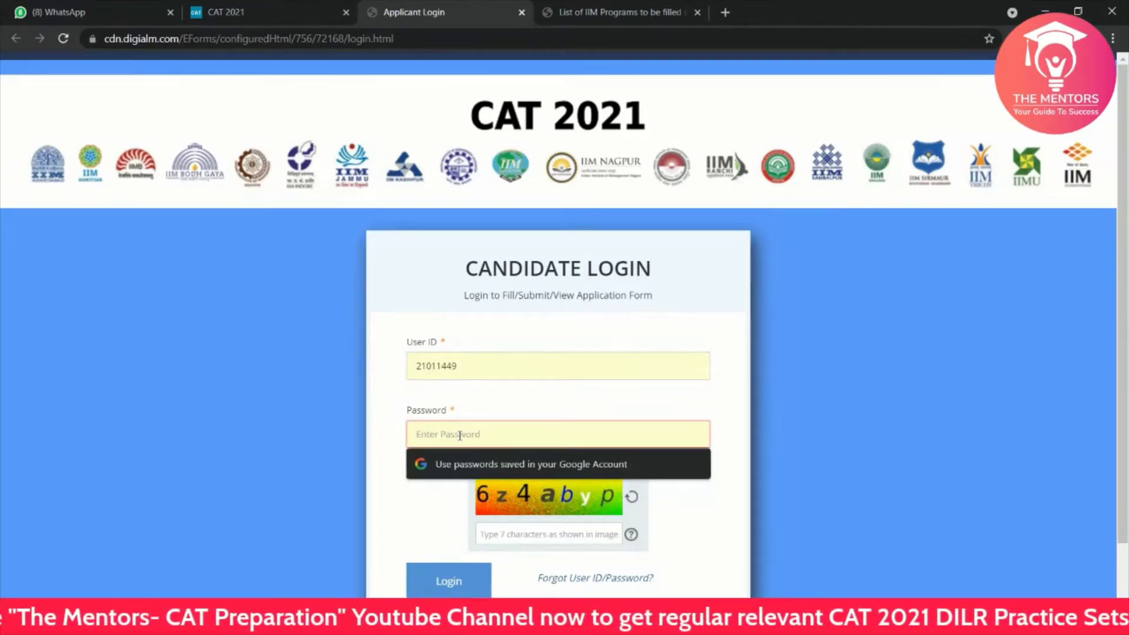
type("••")
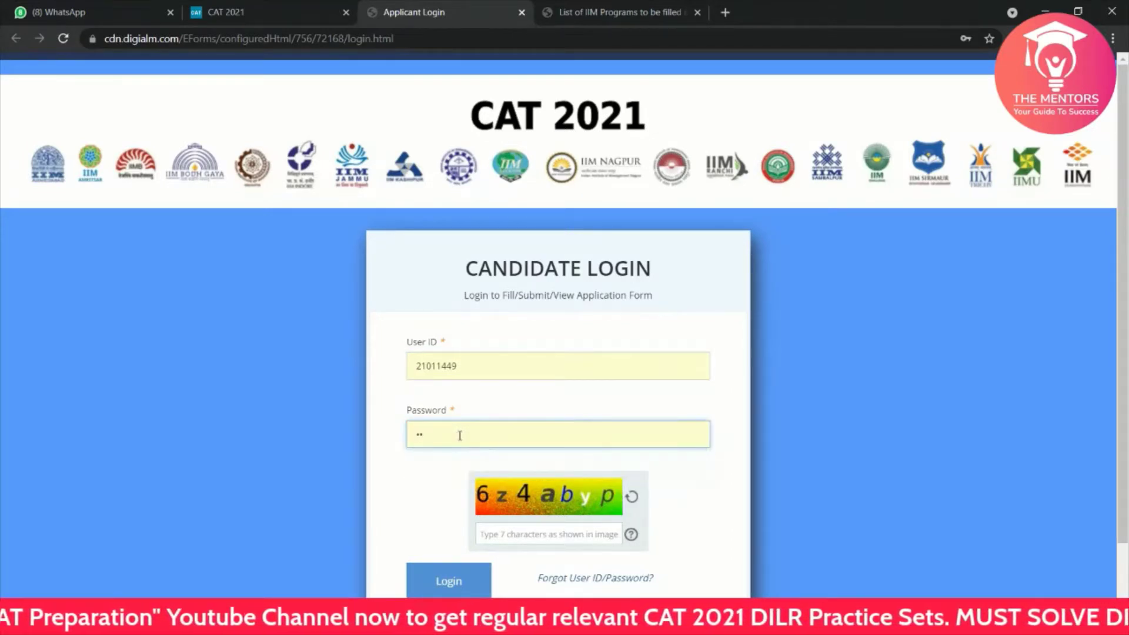
type("•••••")
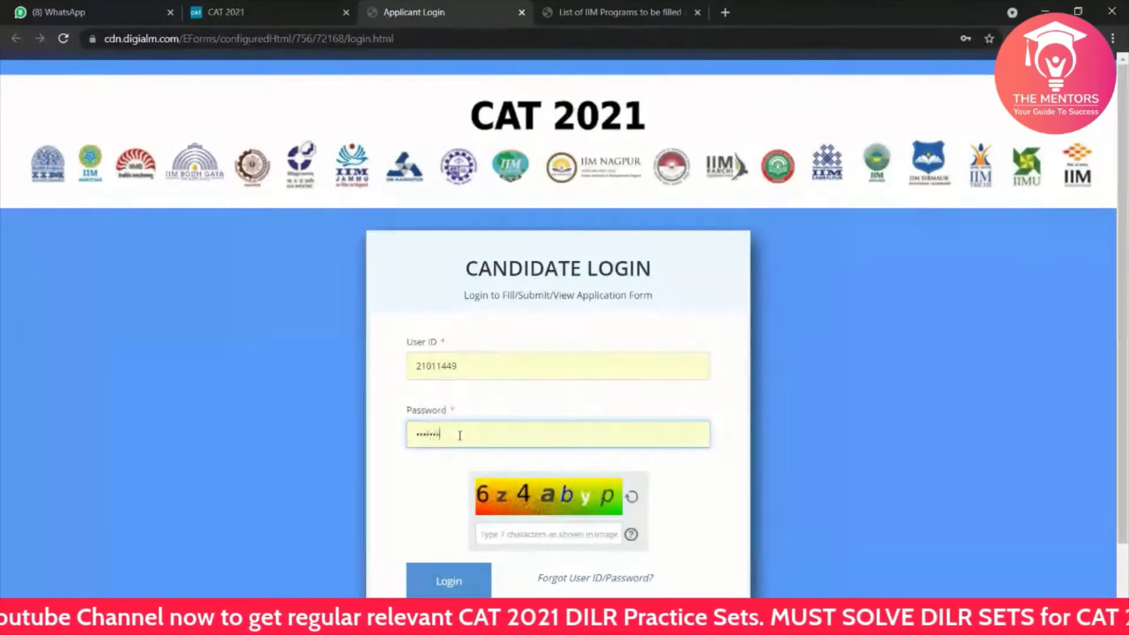
left_click(515, 534)
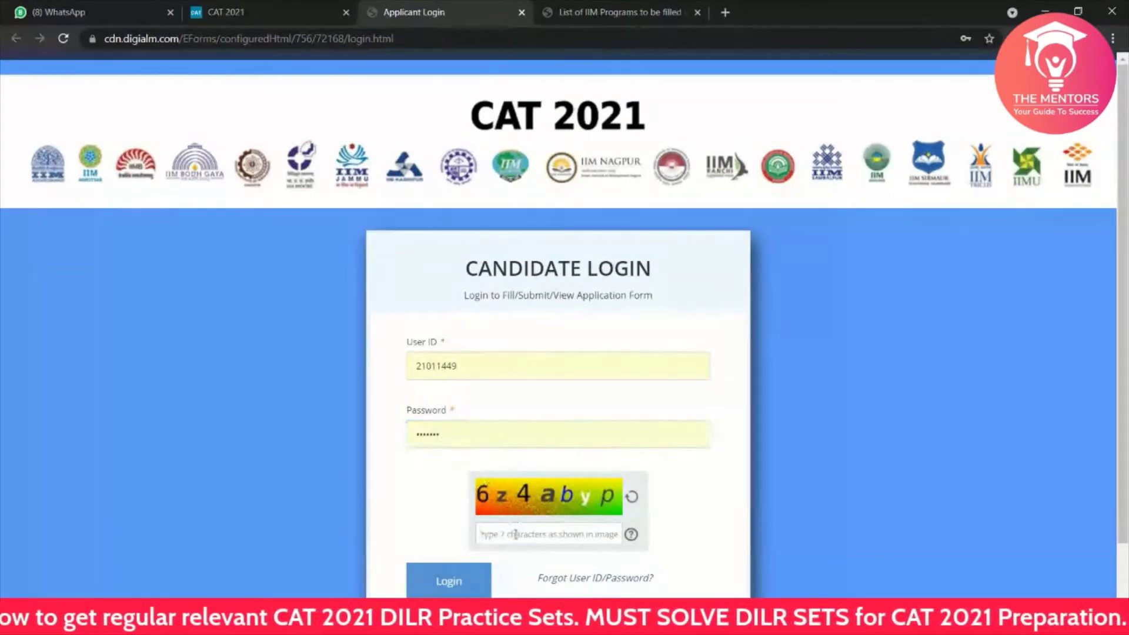
type("6")
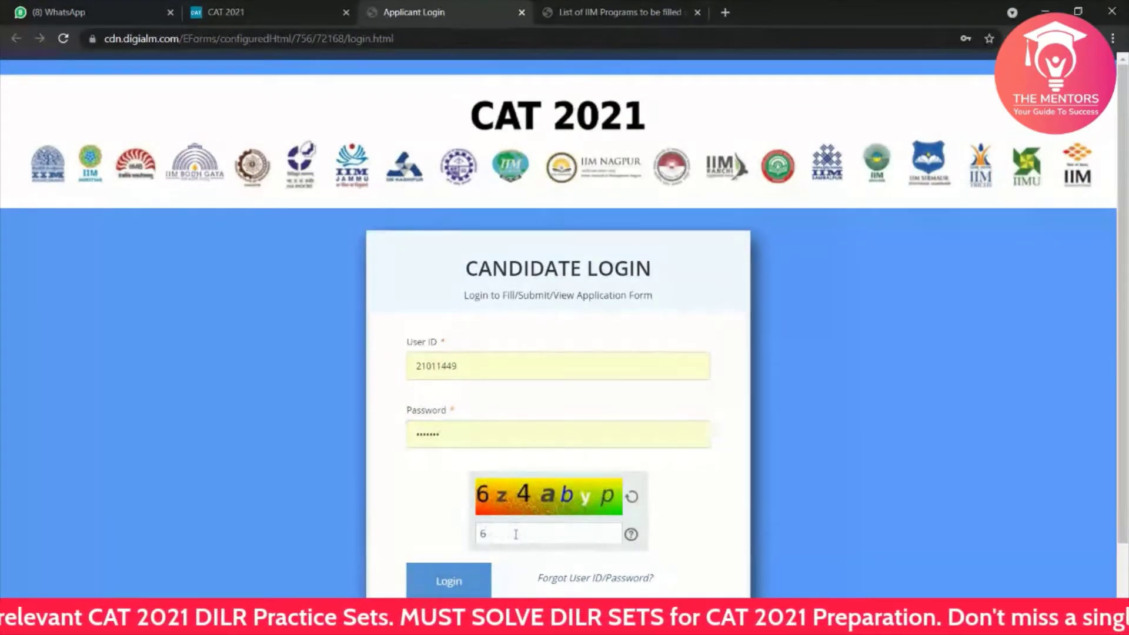
type("z")
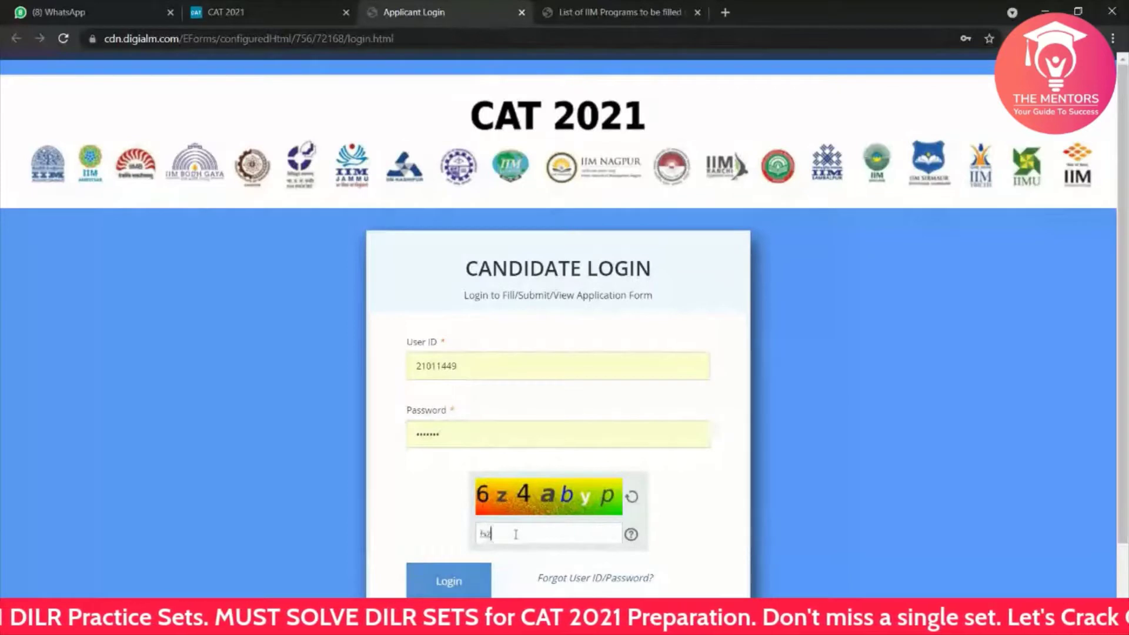
type("4")
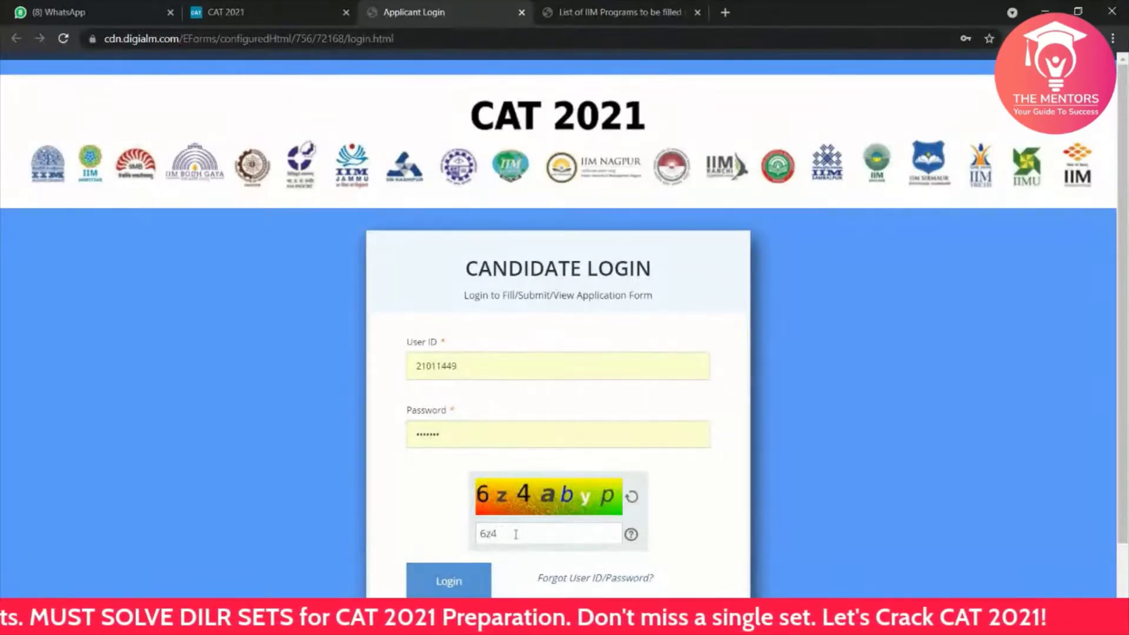
type("aby")
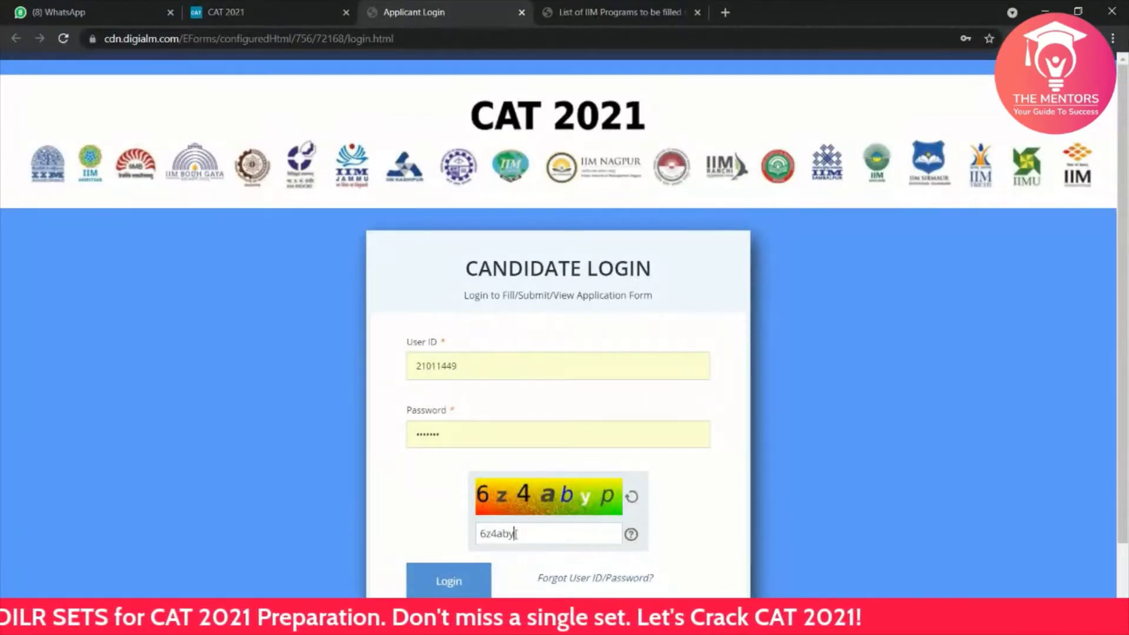
type("p")
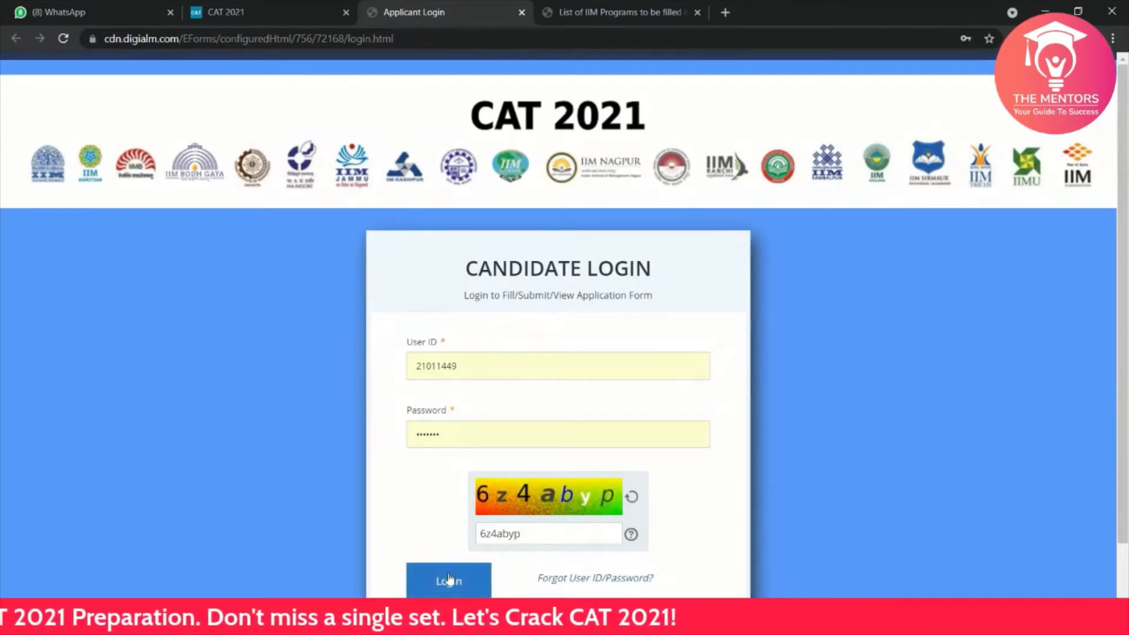
left_click(450, 579)
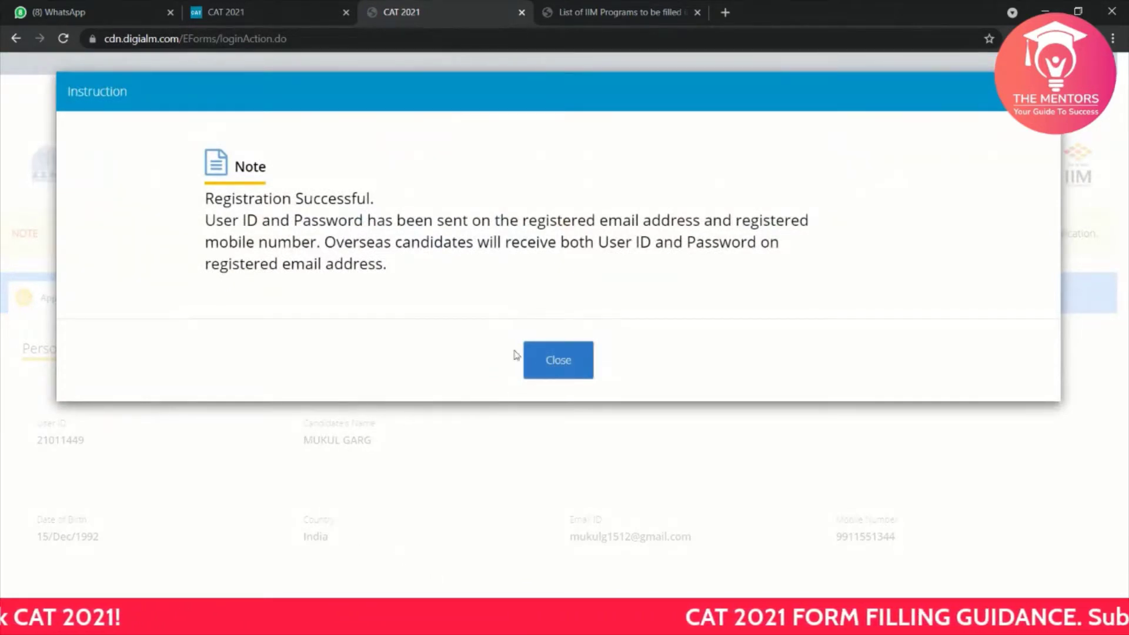
Step: Close the registration-successful notice and review the applicant's user ID, name, birth date and country
left_click(551, 360)
scroll(446, 435, "down", 2)
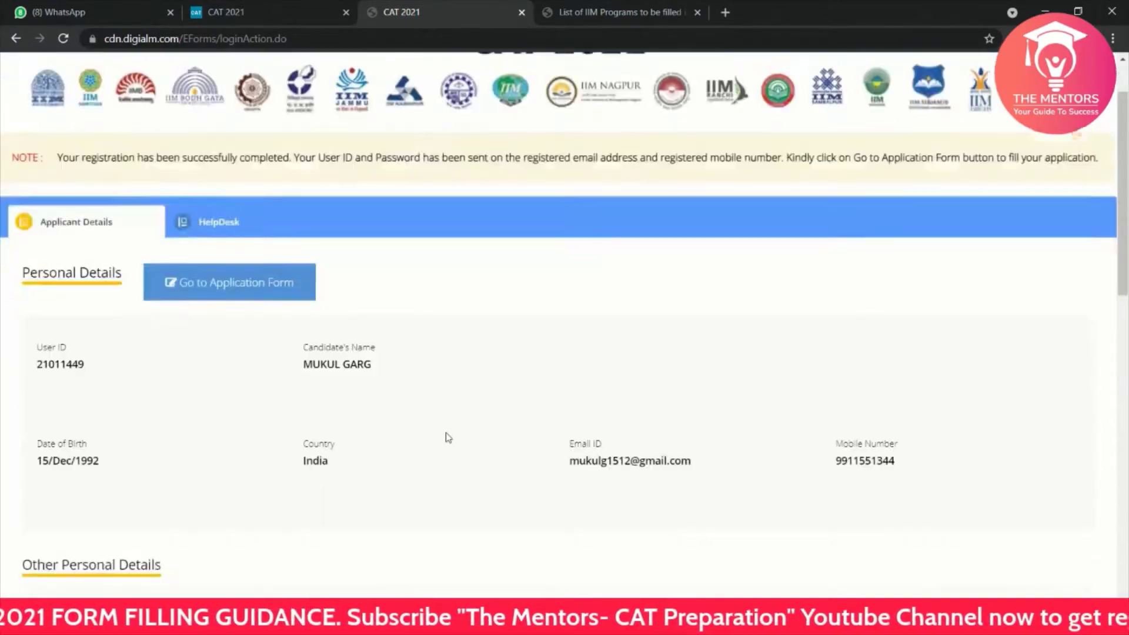
left_click_drag(443, 435, 396, 282)
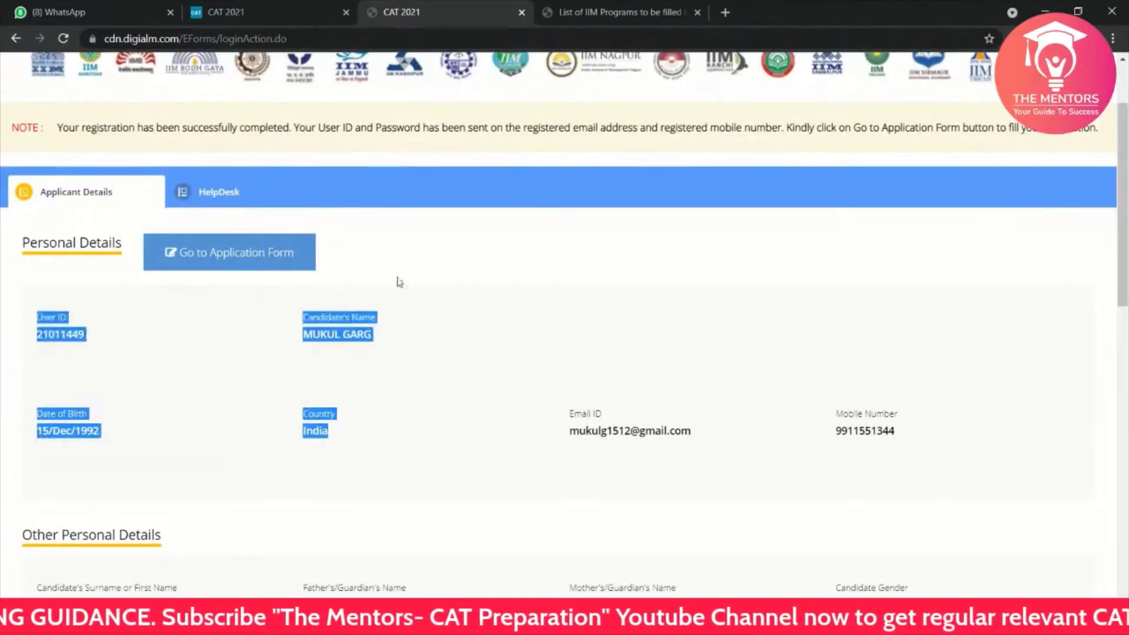
left_click(459, 328)
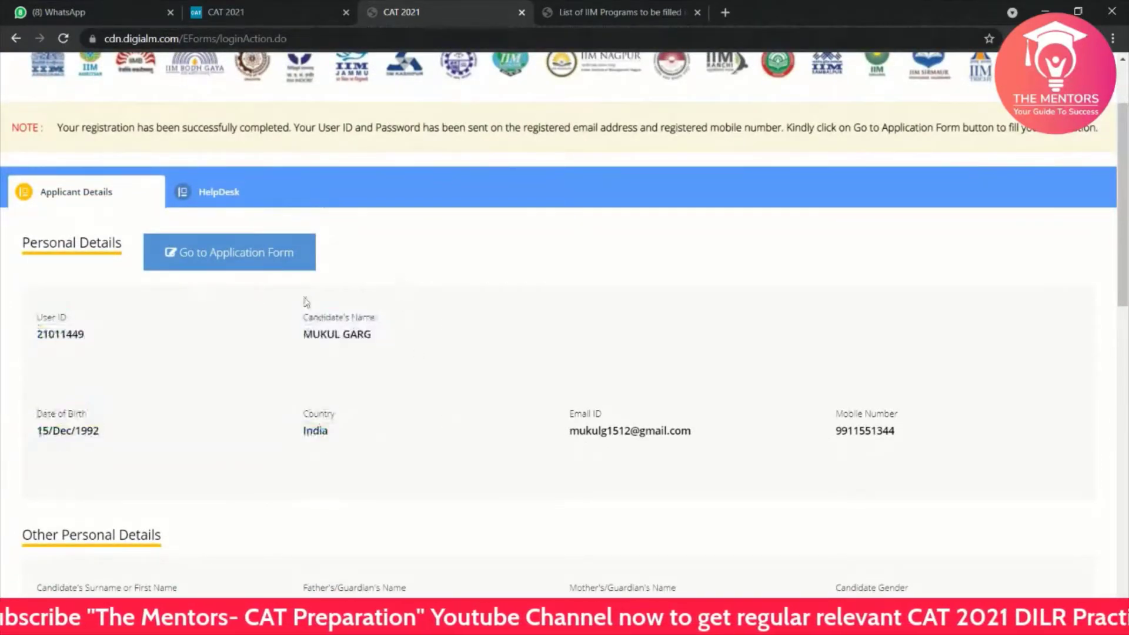
scroll(381, 379, "up", 1)
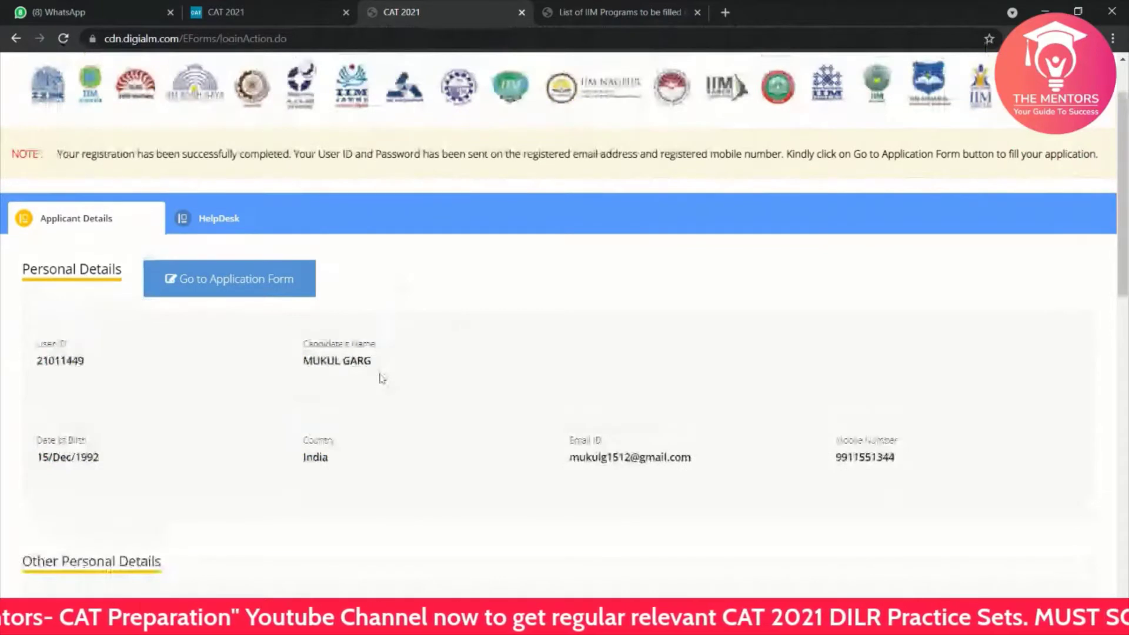
scroll(381, 378, "up", 1)
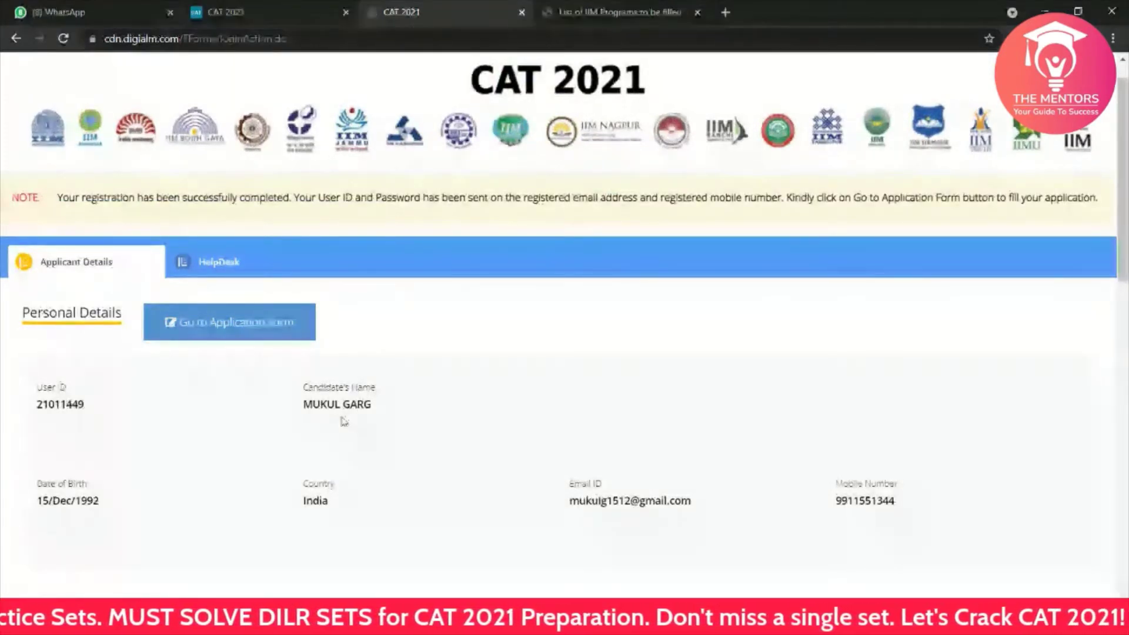
scroll(344, 421, "up", 1)
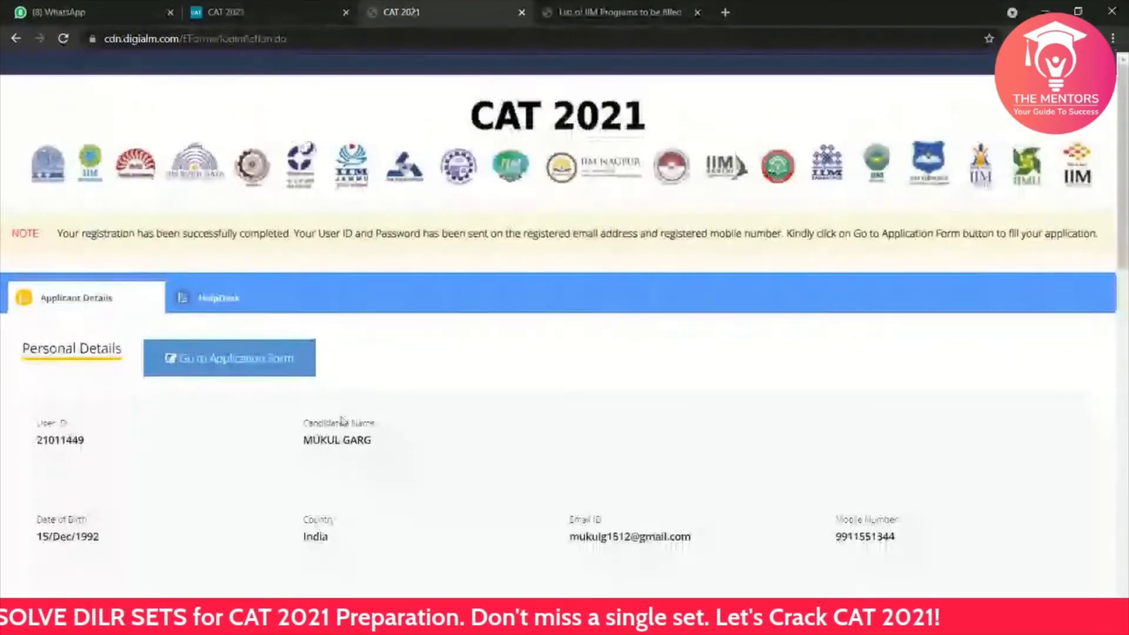
Step: Open the application form at Personal Details, closing the recommended-browser notice
left_click(202, 362)
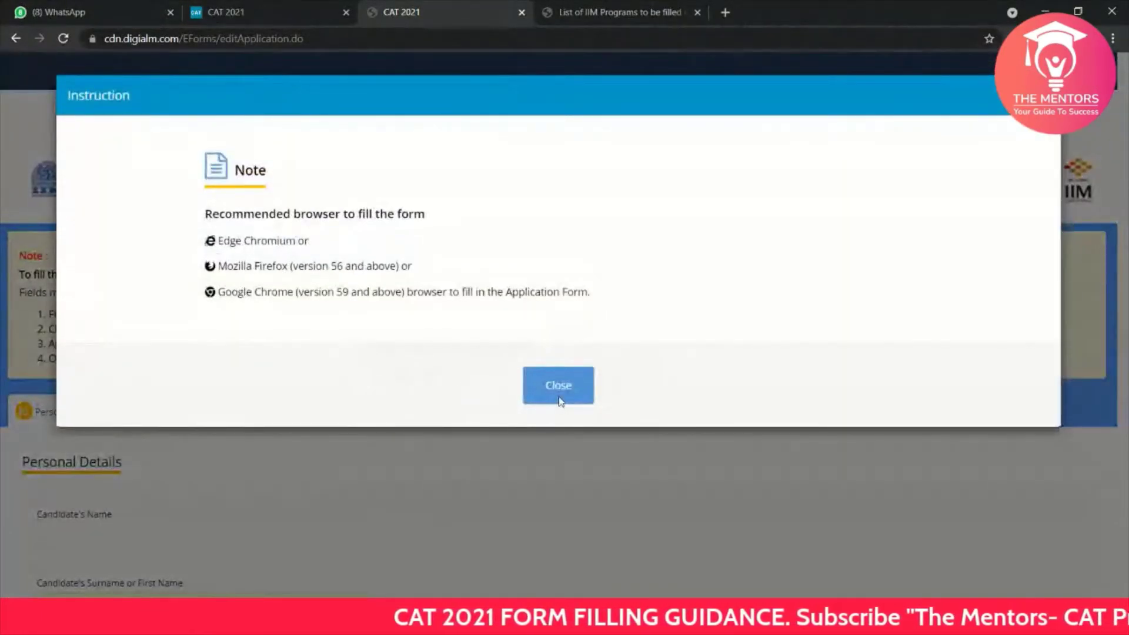
left_click(542, 392)
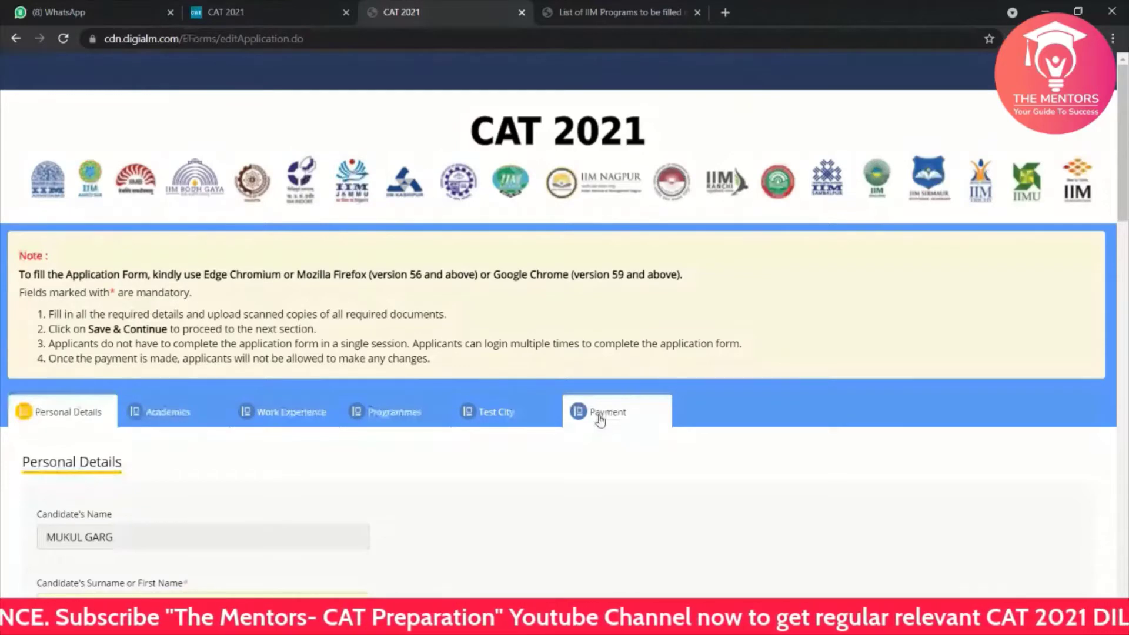
scroll(547, 429, "down", 1)
scroll(546, 428, "down", 1)
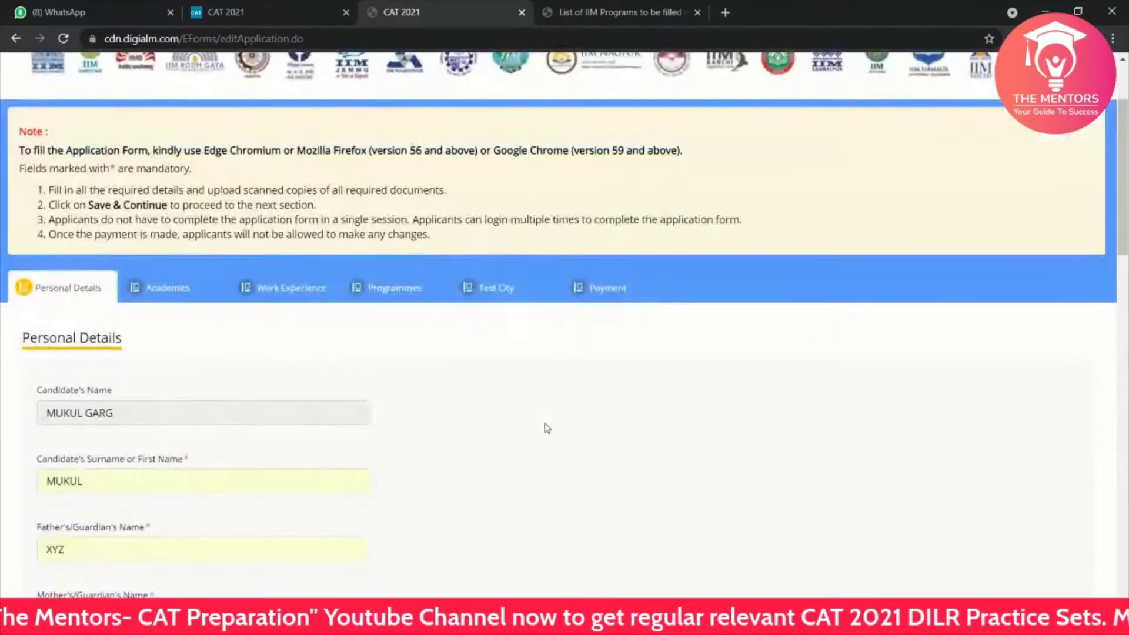
scroll(385, 394, "down", 2)
scroll(385, 395, "down", 2)
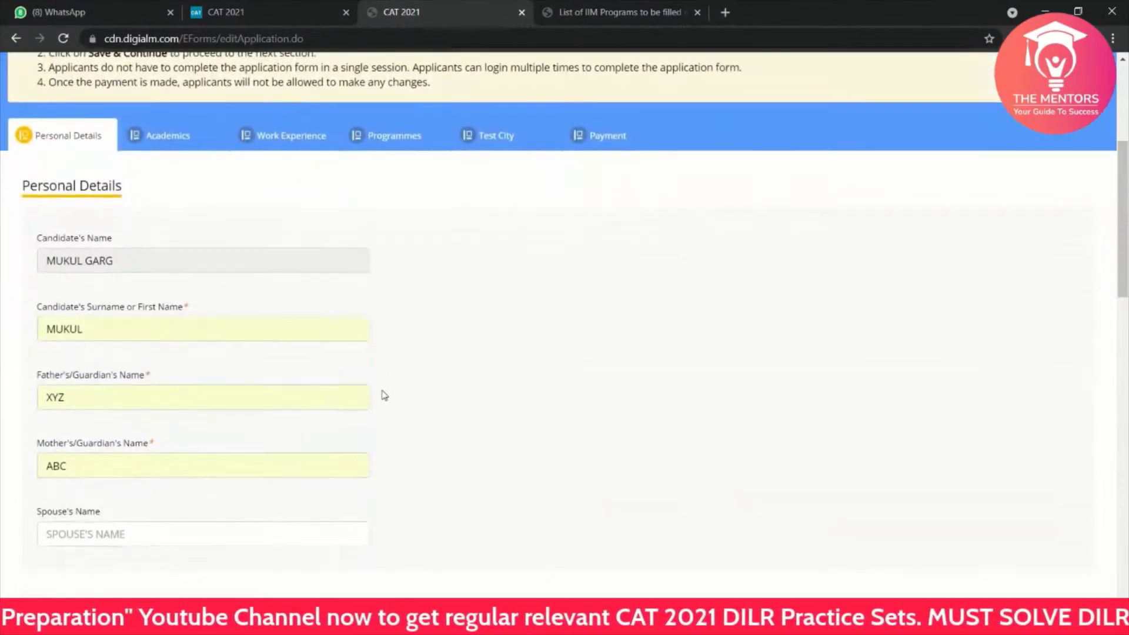
scroll(385, 396, "down", 4)
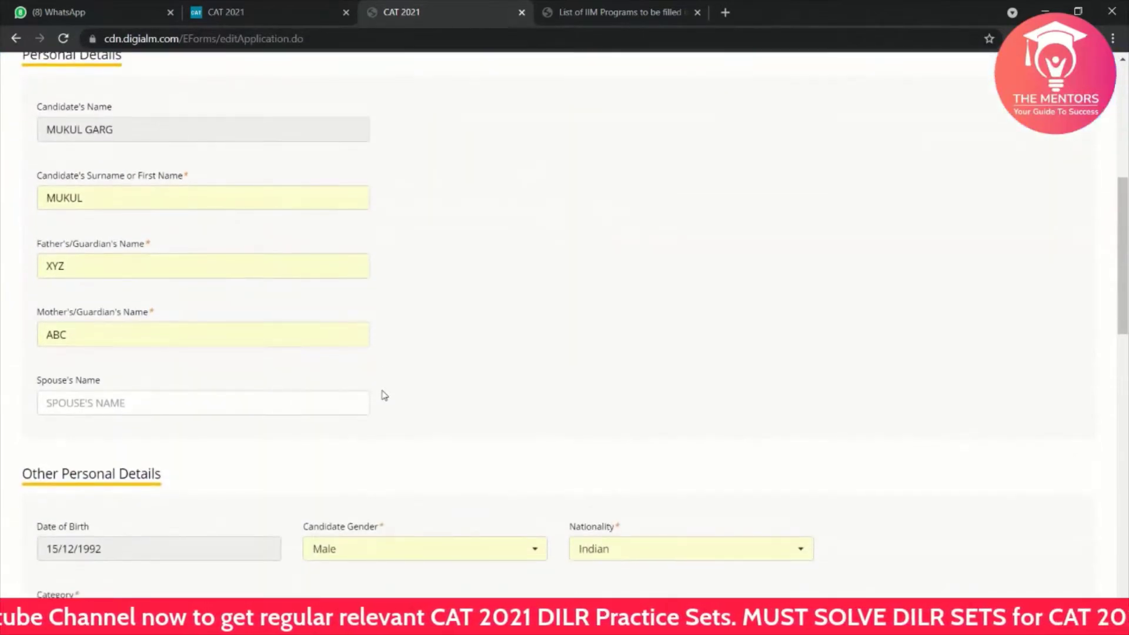
scroll(385, 395, "down", 6)
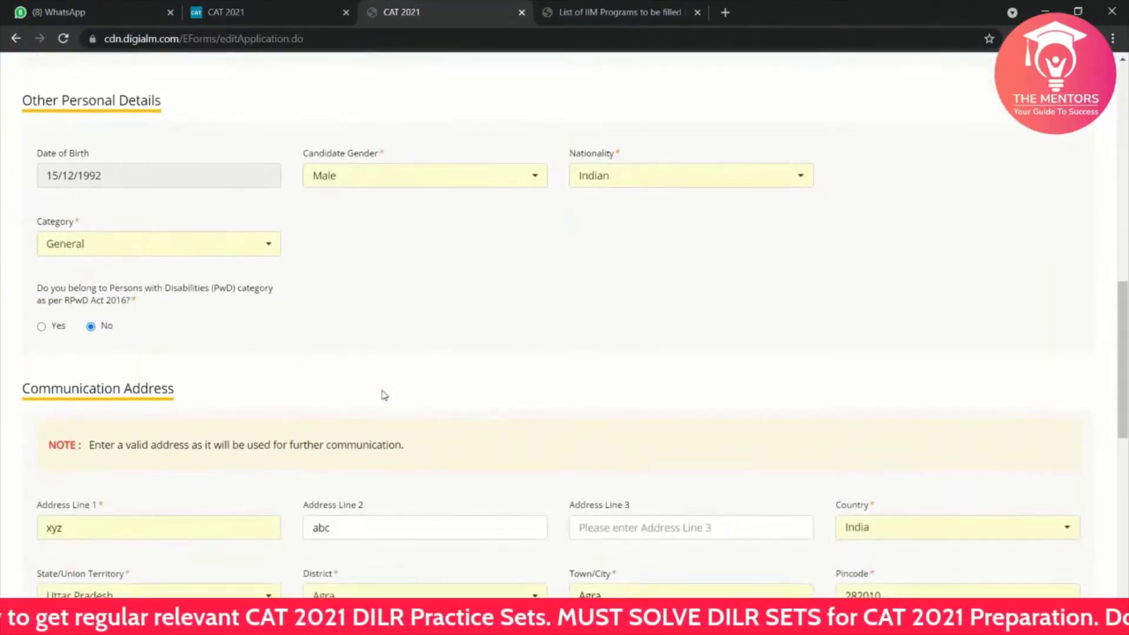
scroll(385, 396, "down", 3)
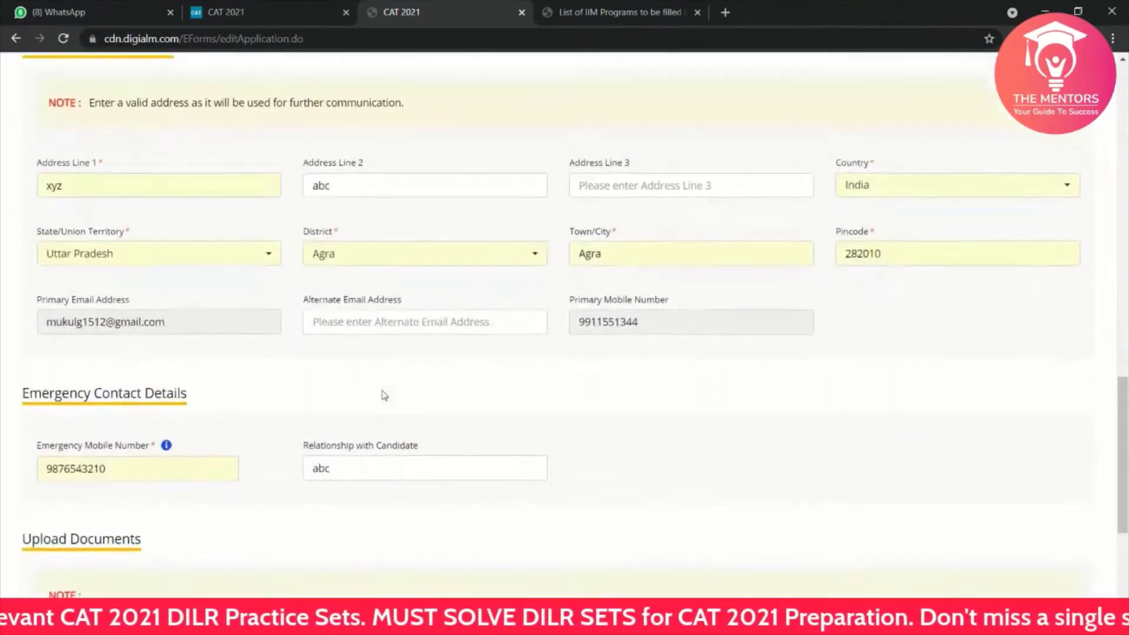
scroll(383, 395, "down", 3)
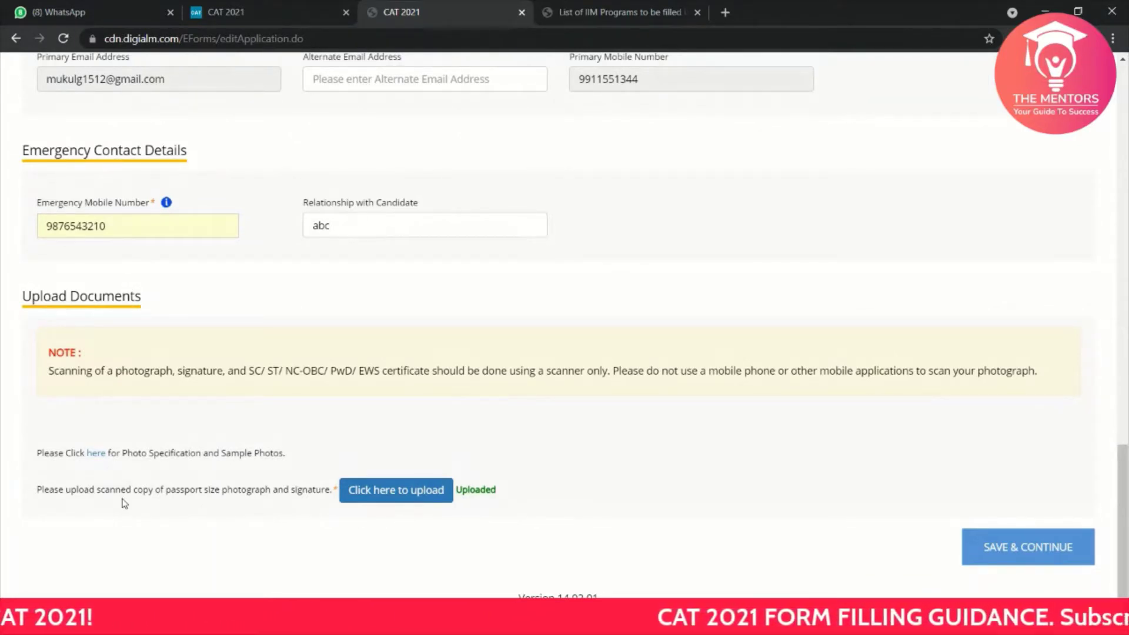
left_click(355, 494)
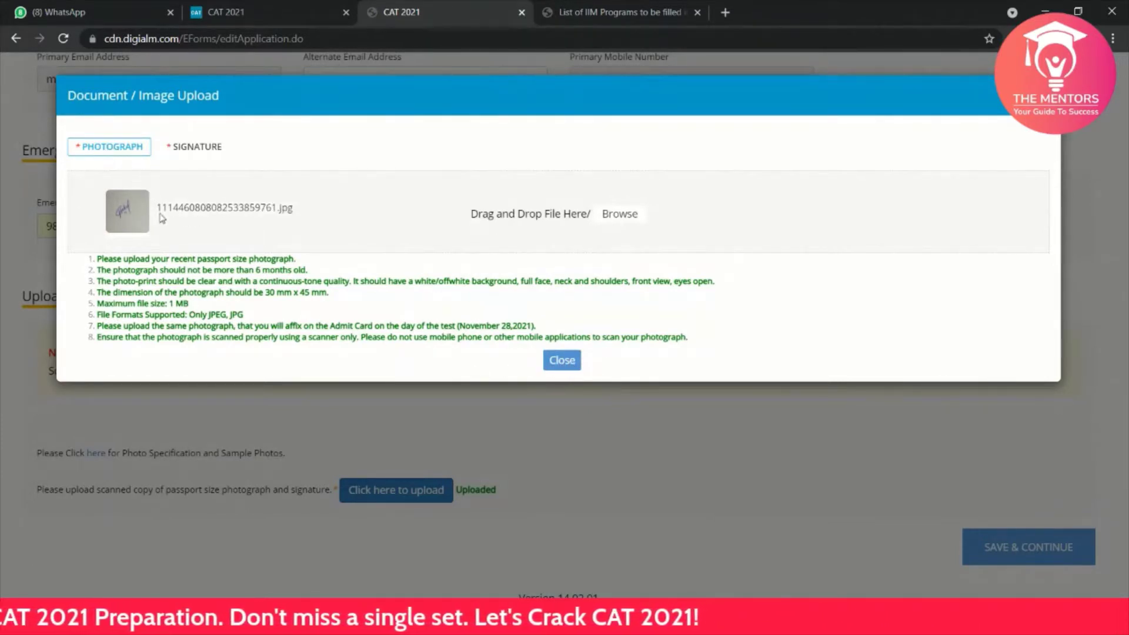
left_click(194, 150)
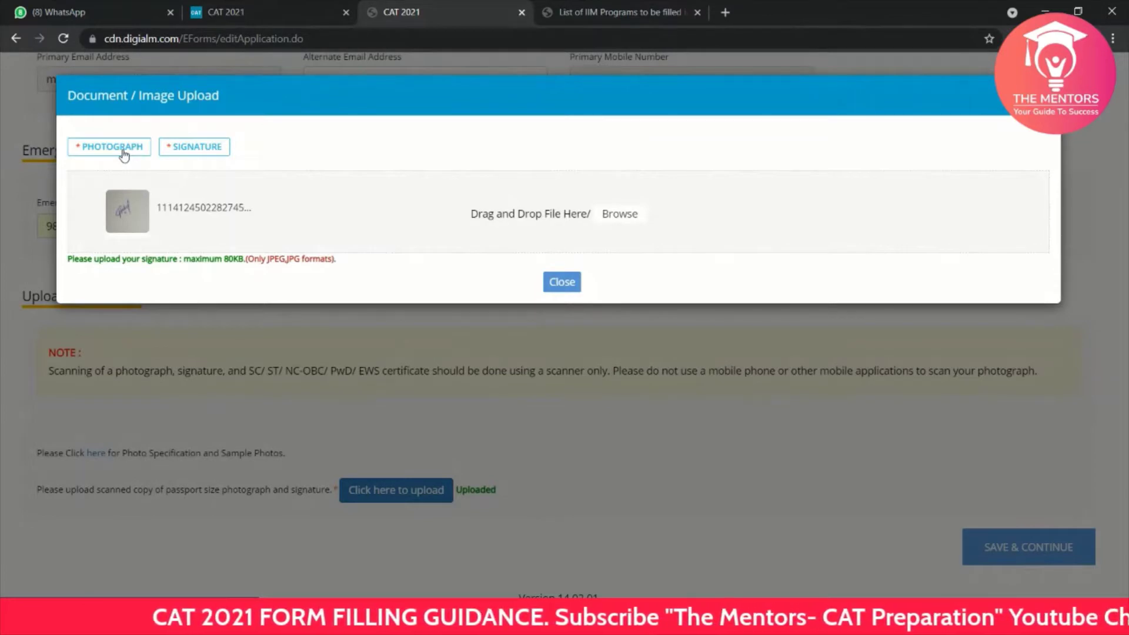
left_click(107, 151)
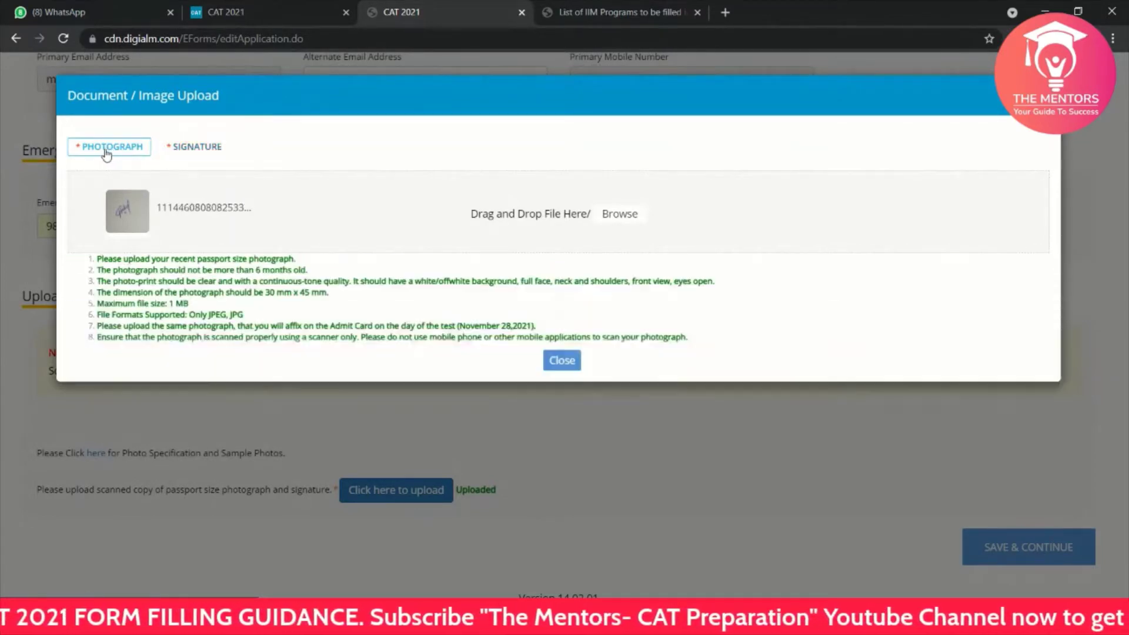
left_click(186, 152)
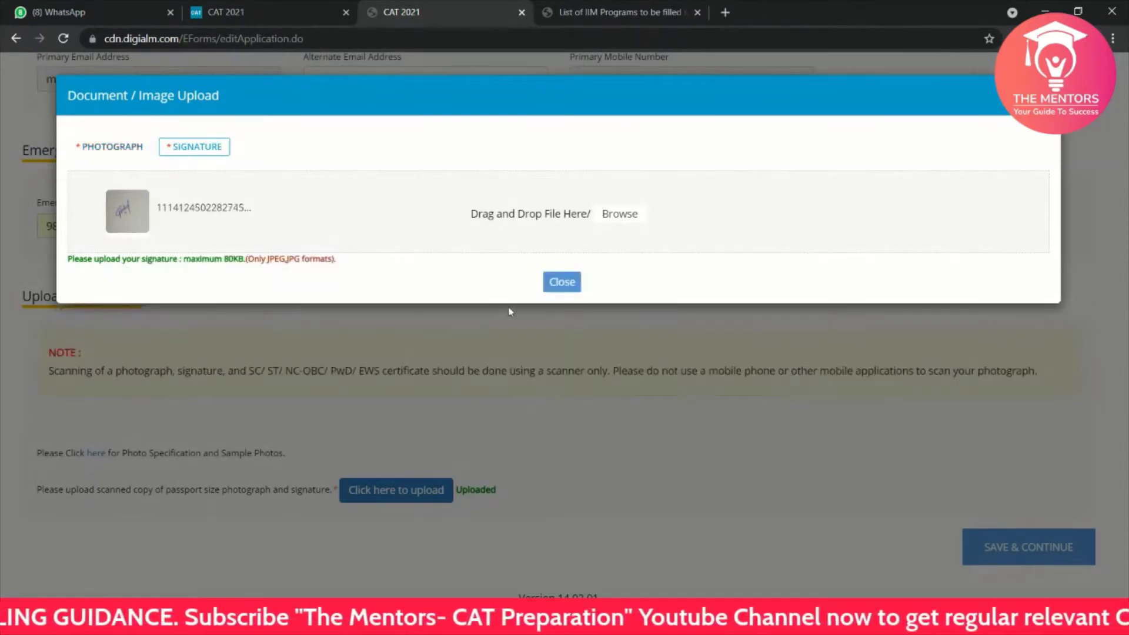
left_click(560, 283)
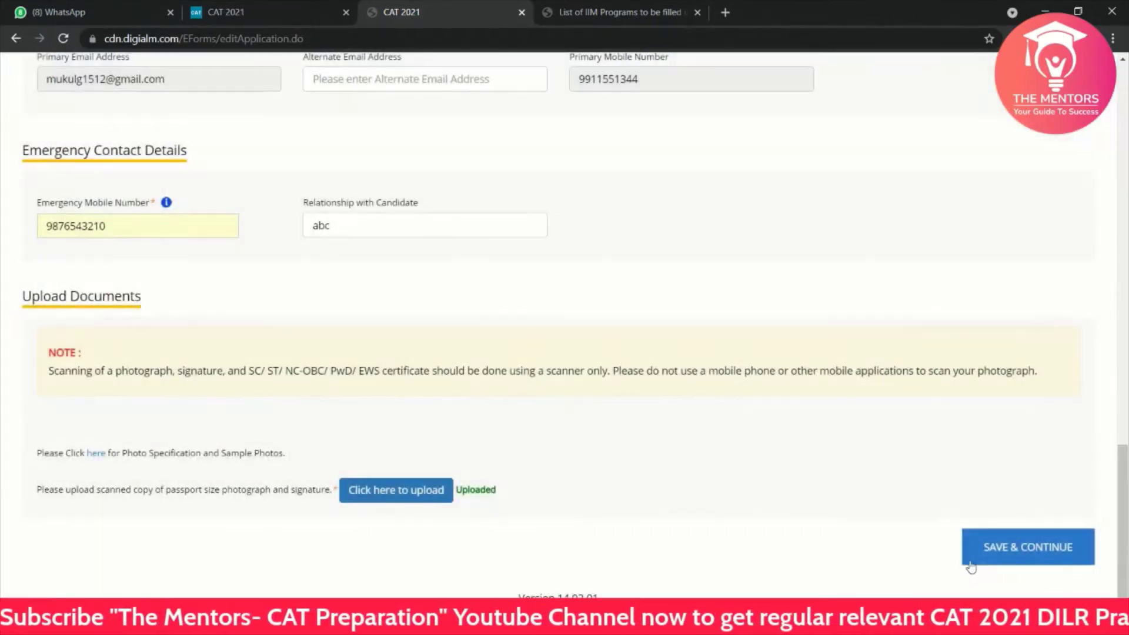
Step: Save the personal details, confirm 'Data Saved Successfully', and bring up the empty Academics SSC/10th fields
left_click(975, 562)
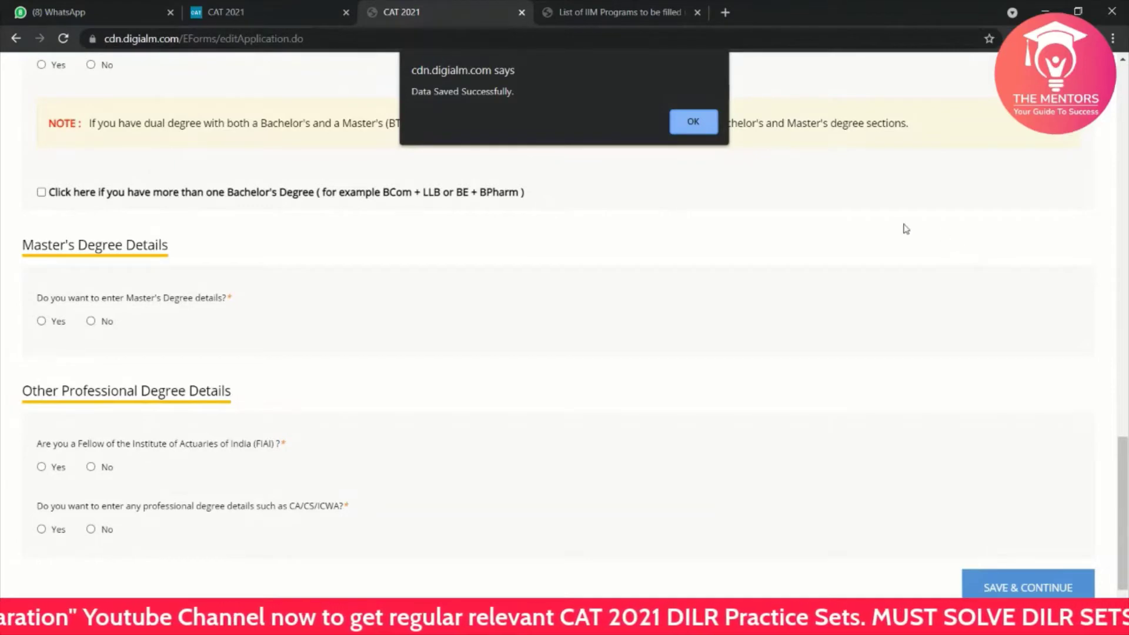
left_click(685, 122)
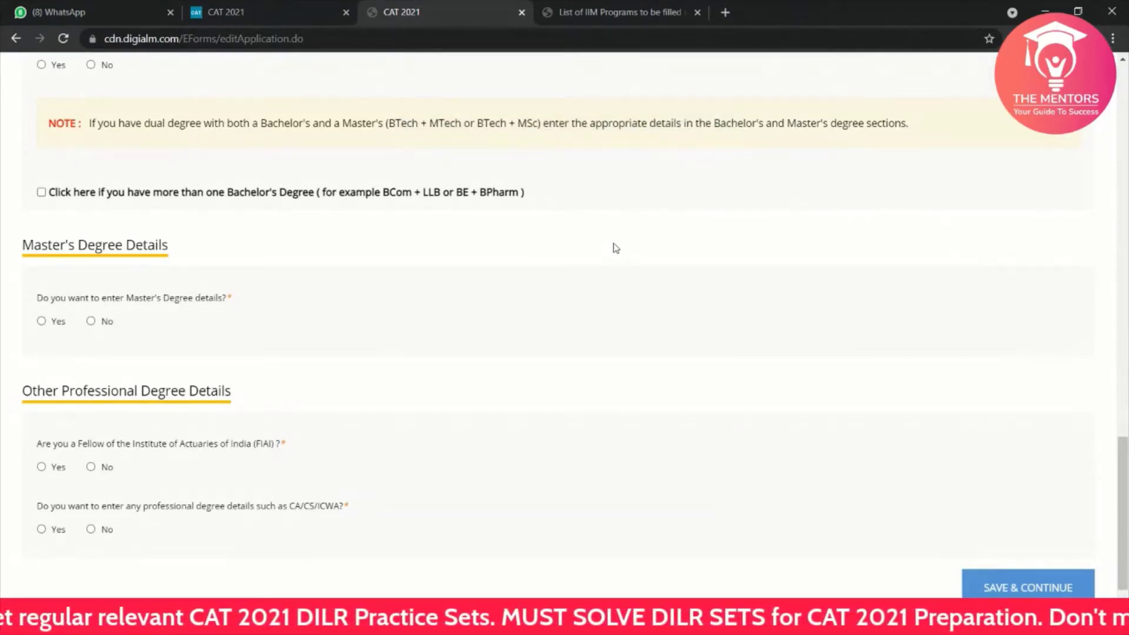
scroll(613, 253, "up", 10)
scroll(615, 254, "up", 12)
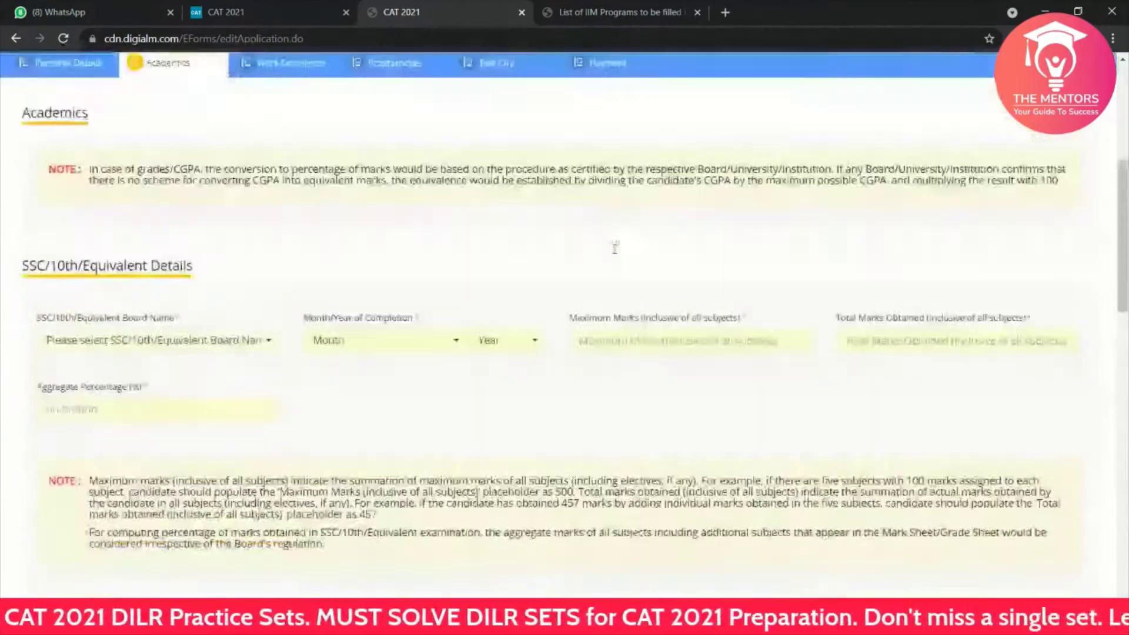
scroll(371, 312, "down", 6)
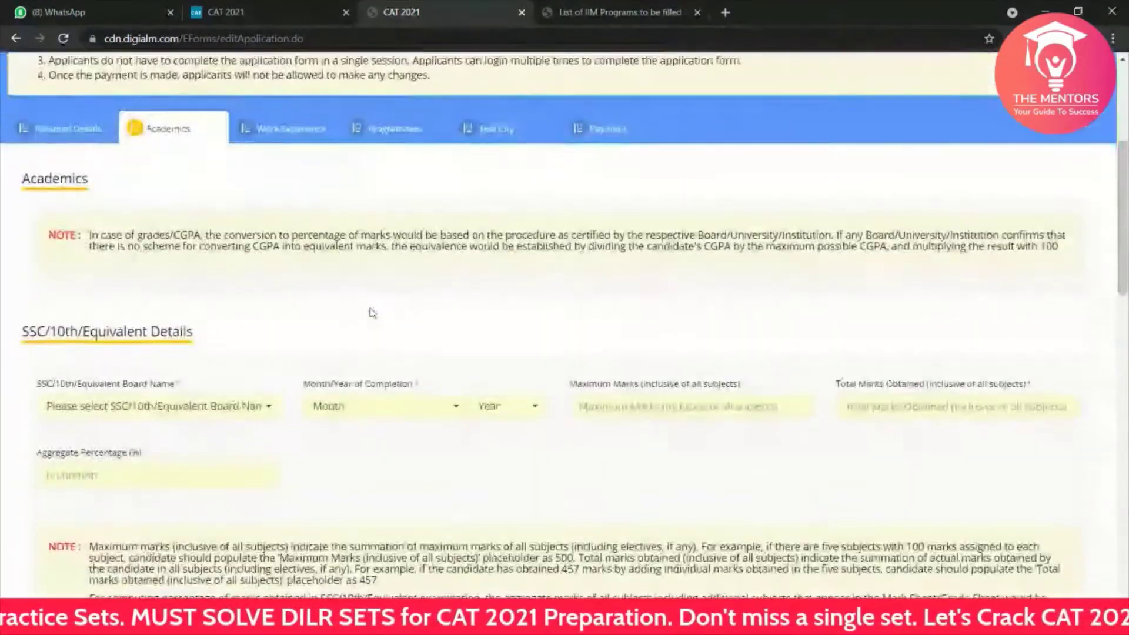
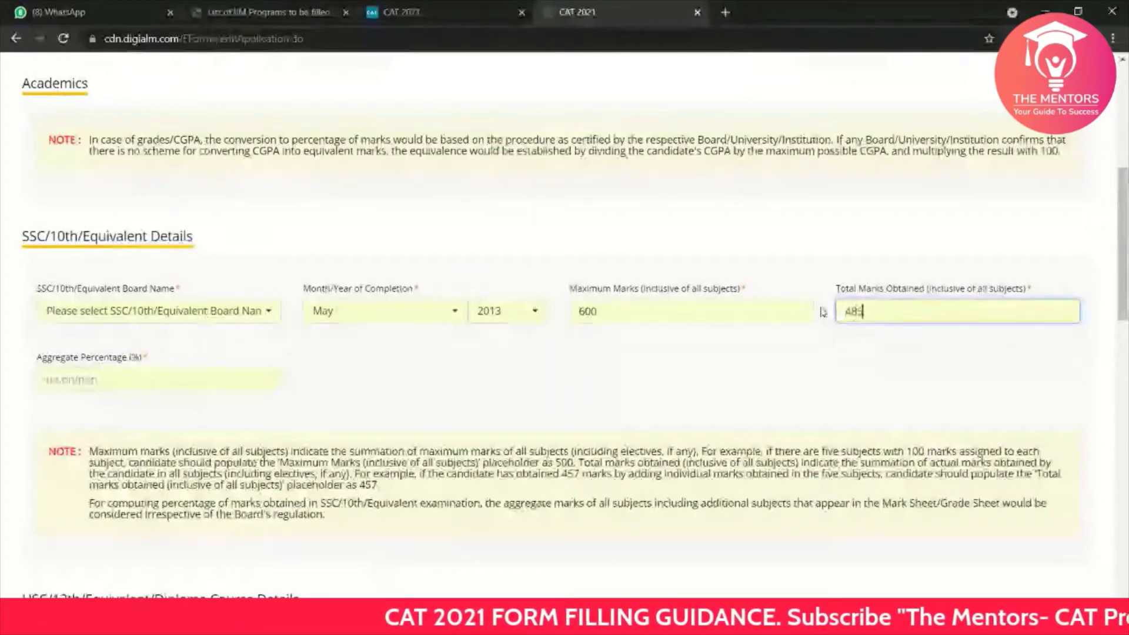
left_click(346, 6)
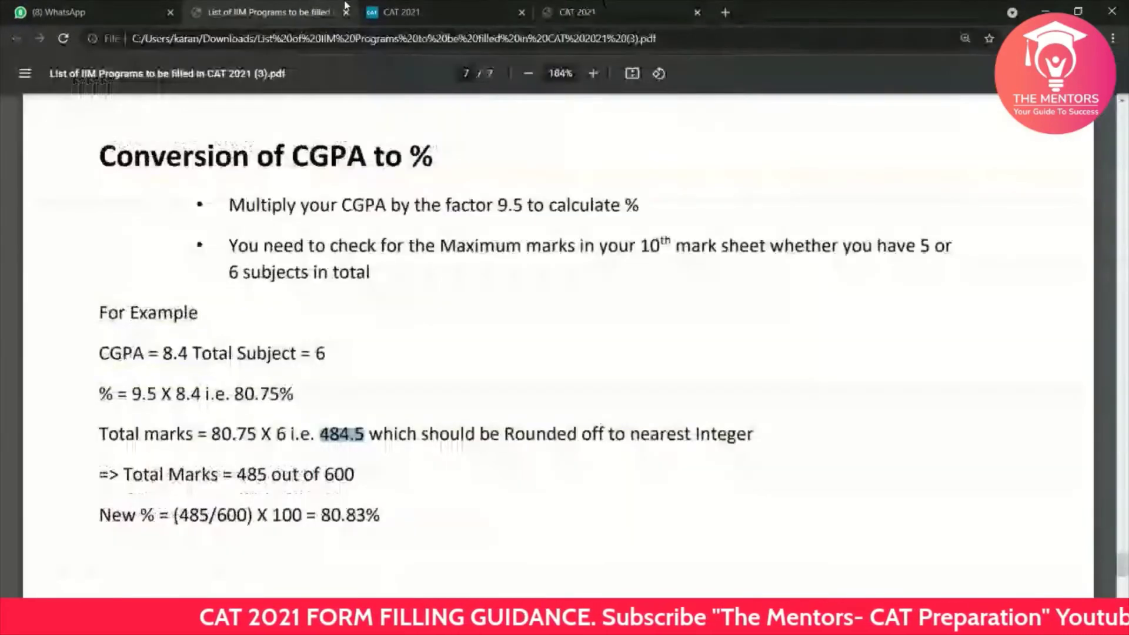
left_click(572, 6)
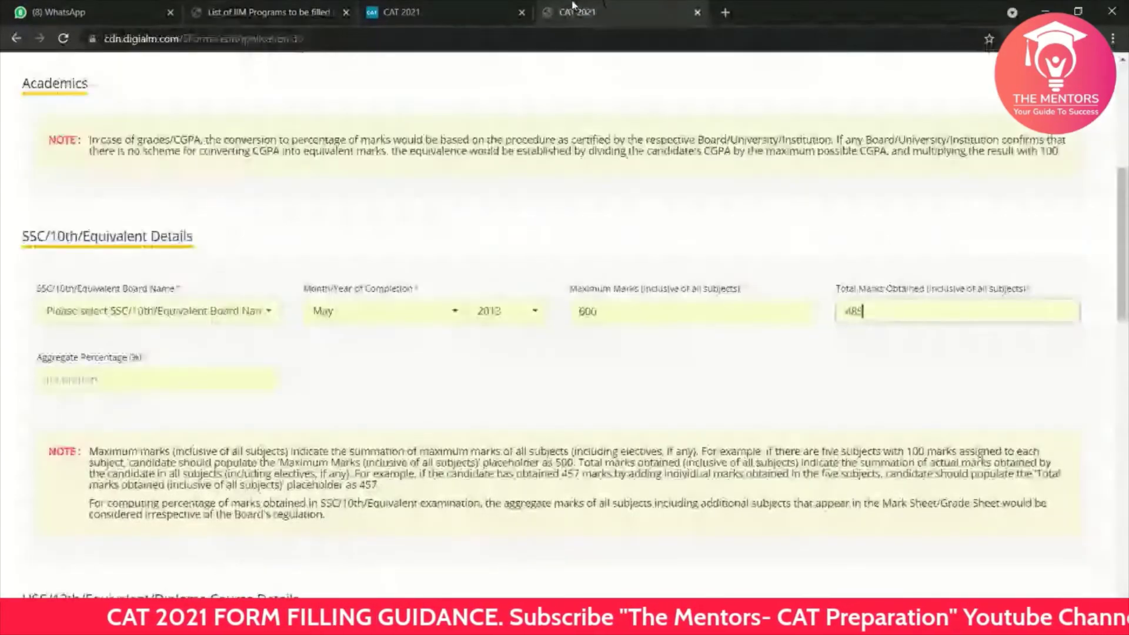
left_click(352, 8)
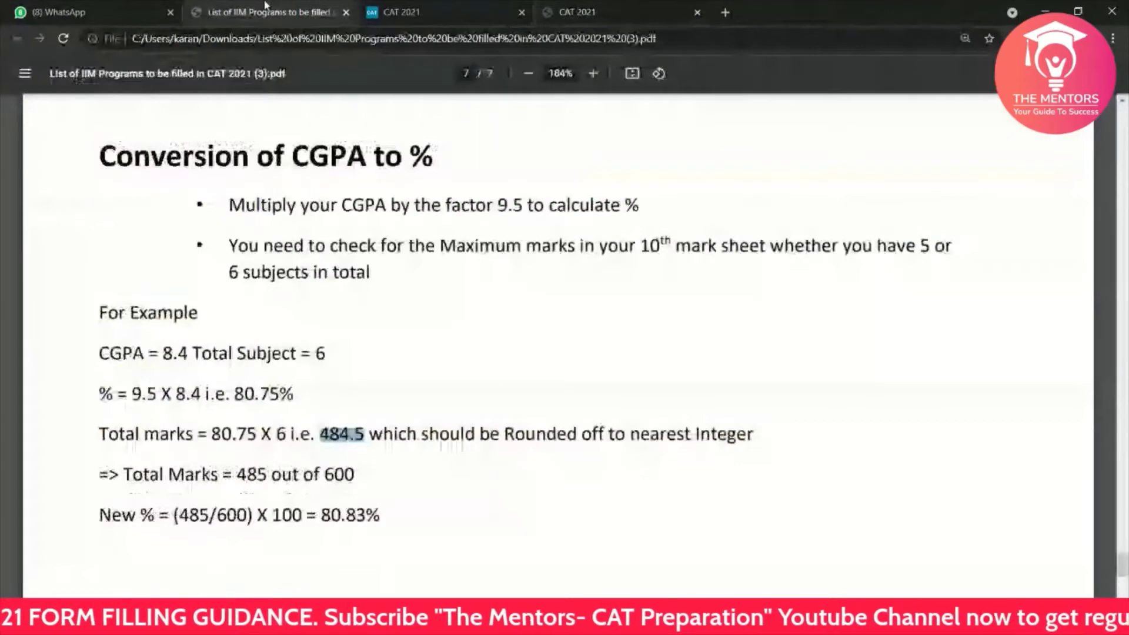
left_click(544, 9)
left_click(125, 381)
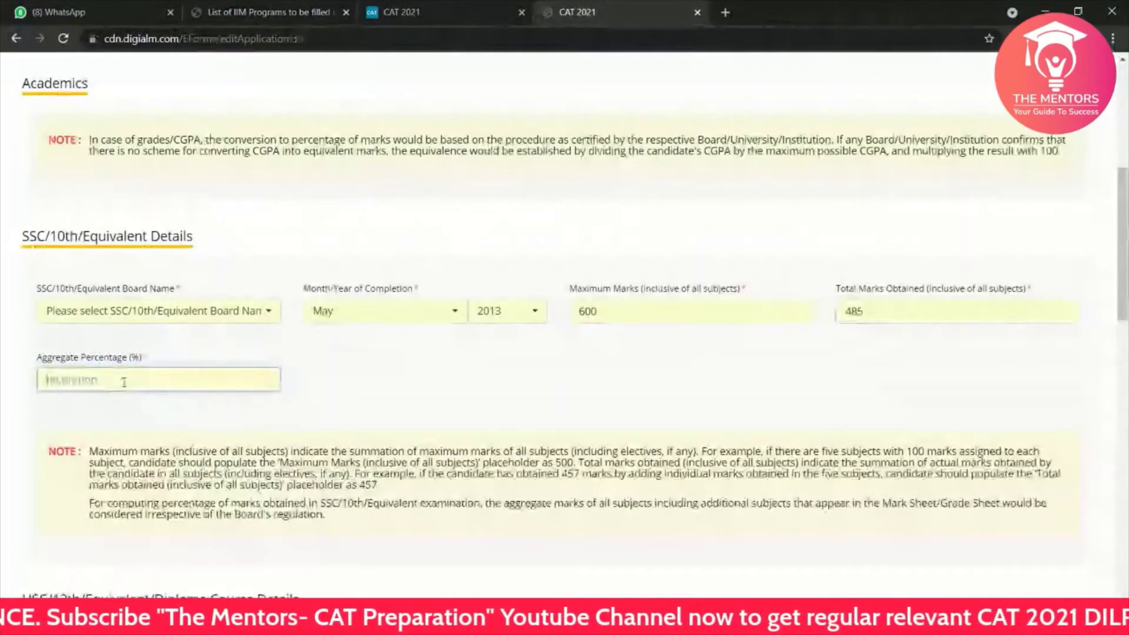
type("80.75")
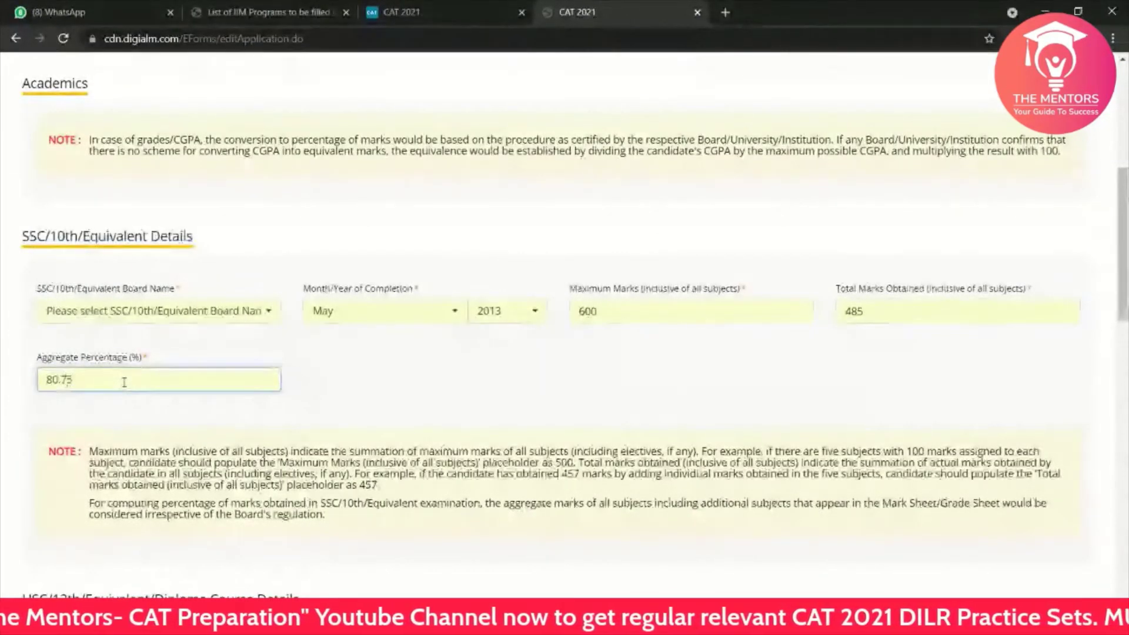
left_click(410, 378)
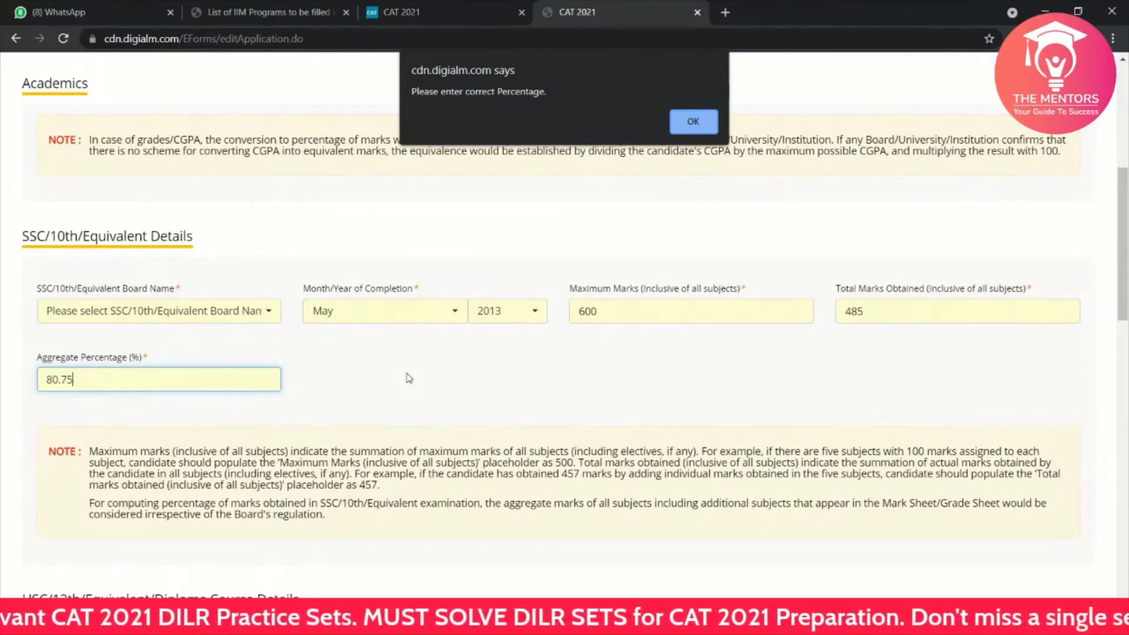
left_click(693, 124)
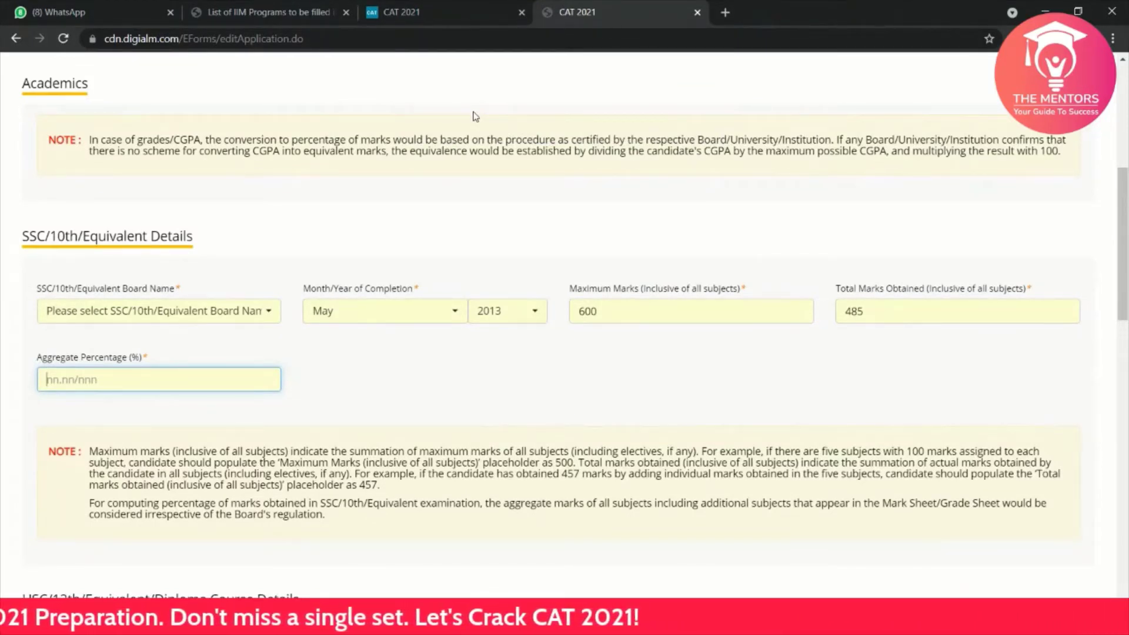
Step: Recheck the PDF's CGPA conversion example and highlight its recalculated 80.83 percentage
left_click(294, 11)
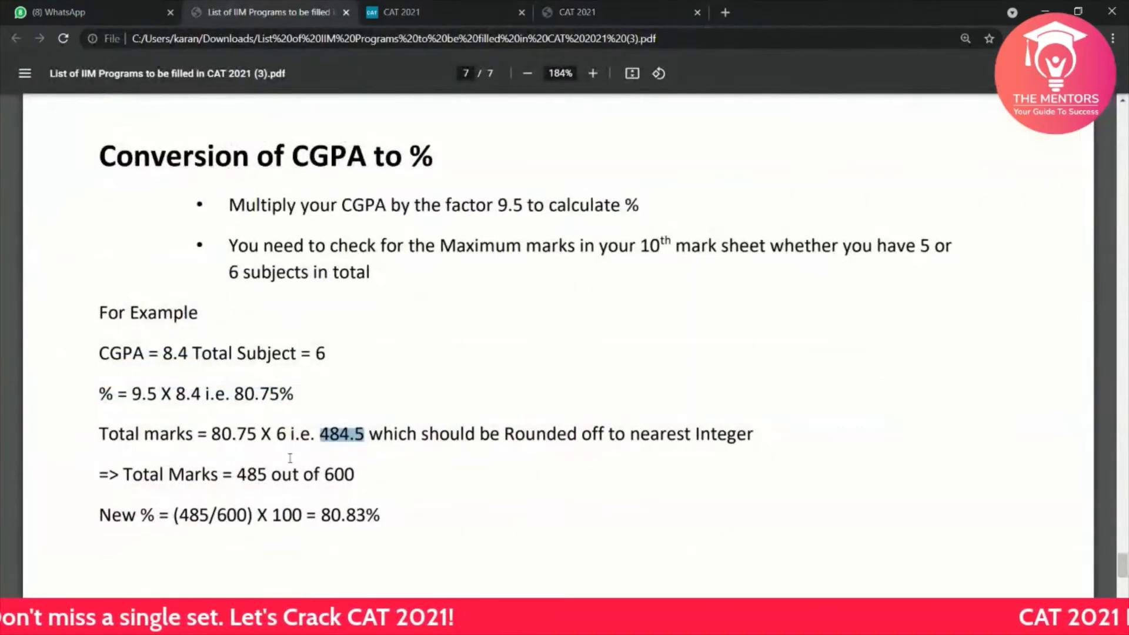
scroll(290, 458, "down", 1)
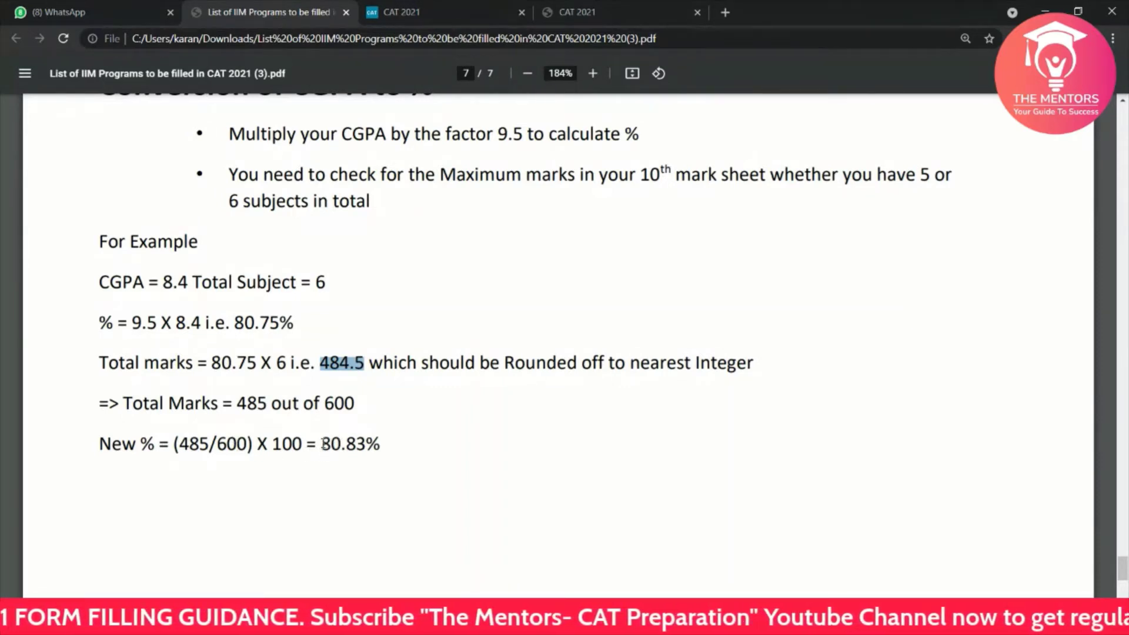
left_click_drag(307, 443, 362, 442)
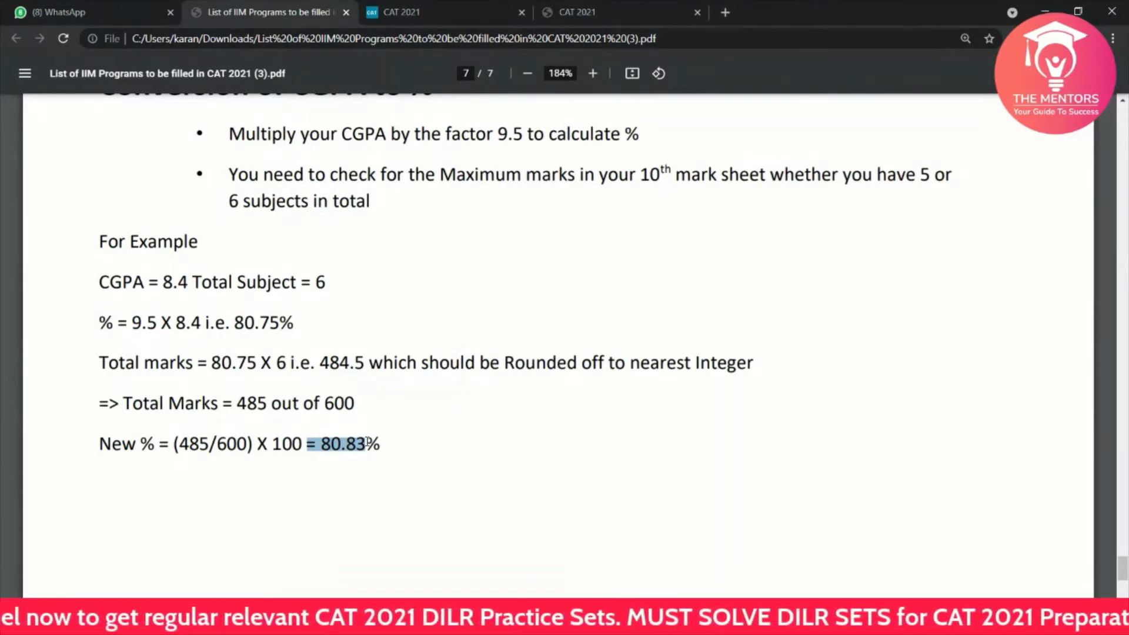
left_click(580, 12)
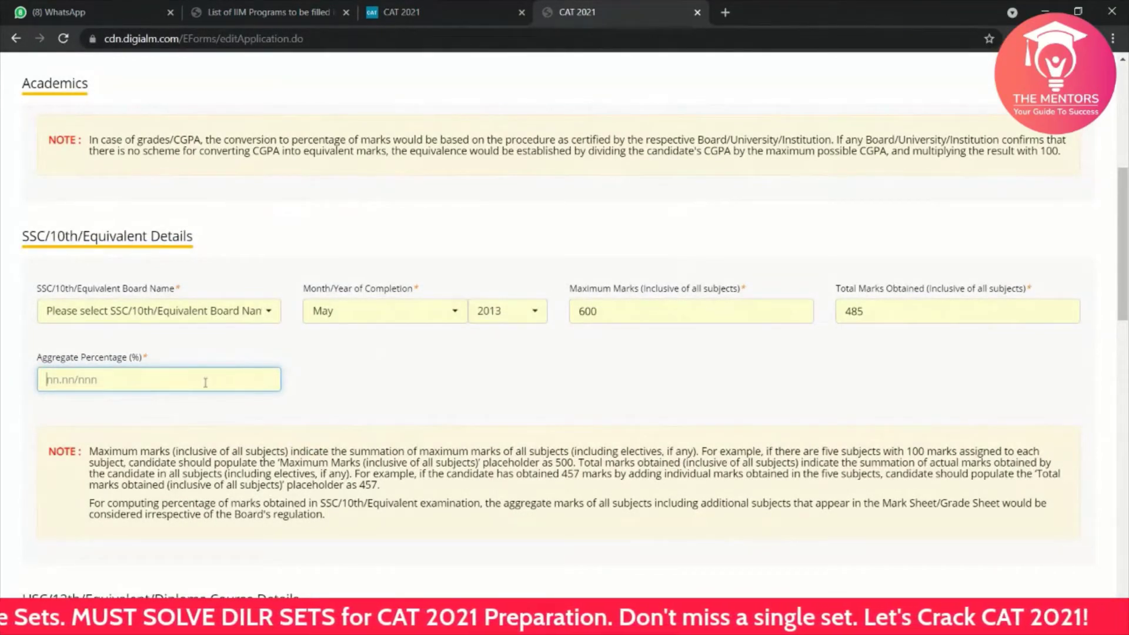
left_click(465, 12)
Step: Enter 80.83 as the SSC aggregate percentage, then scroll down to the HSC section
left_click(270, 11)
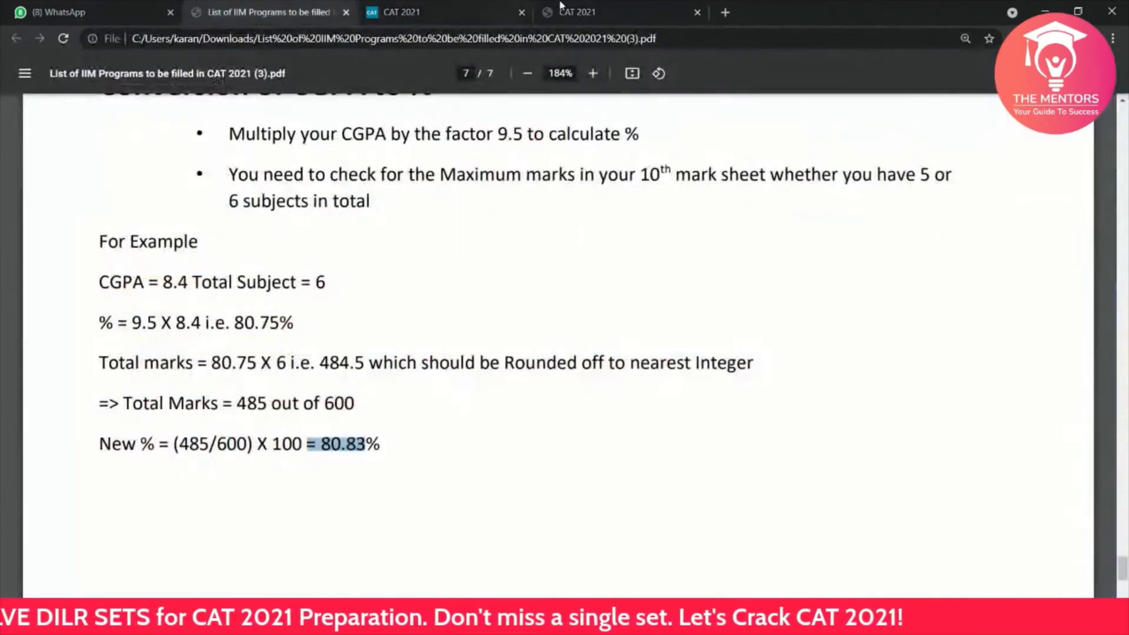
left_click(561, 6)
type("8.")
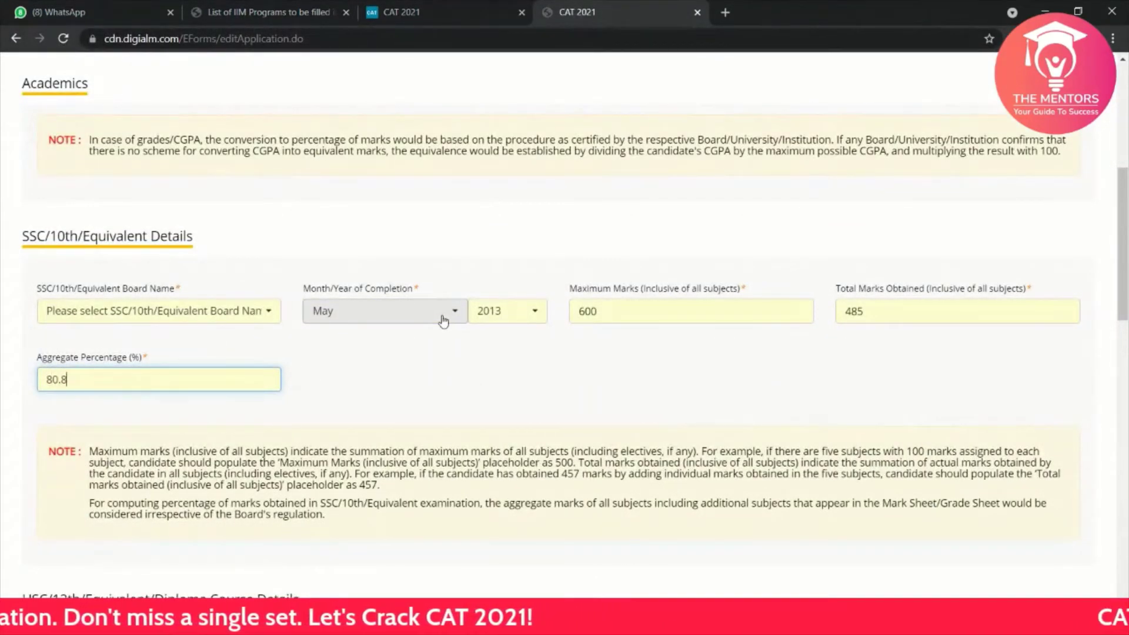
left_click(594, 378)
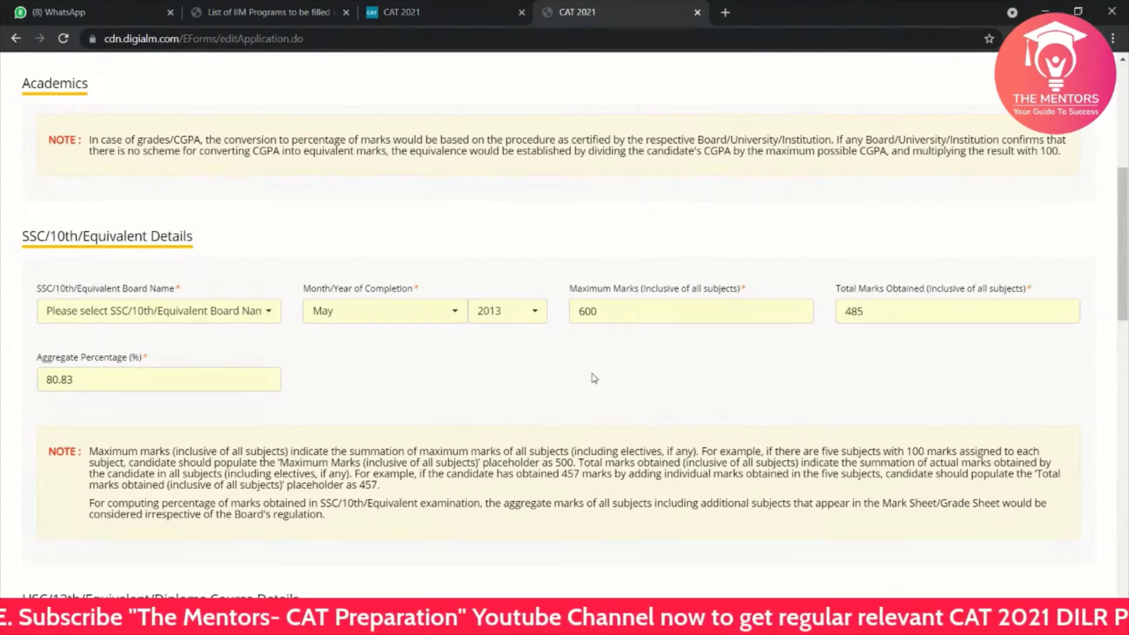
scroll(593, 377, "down", 1)
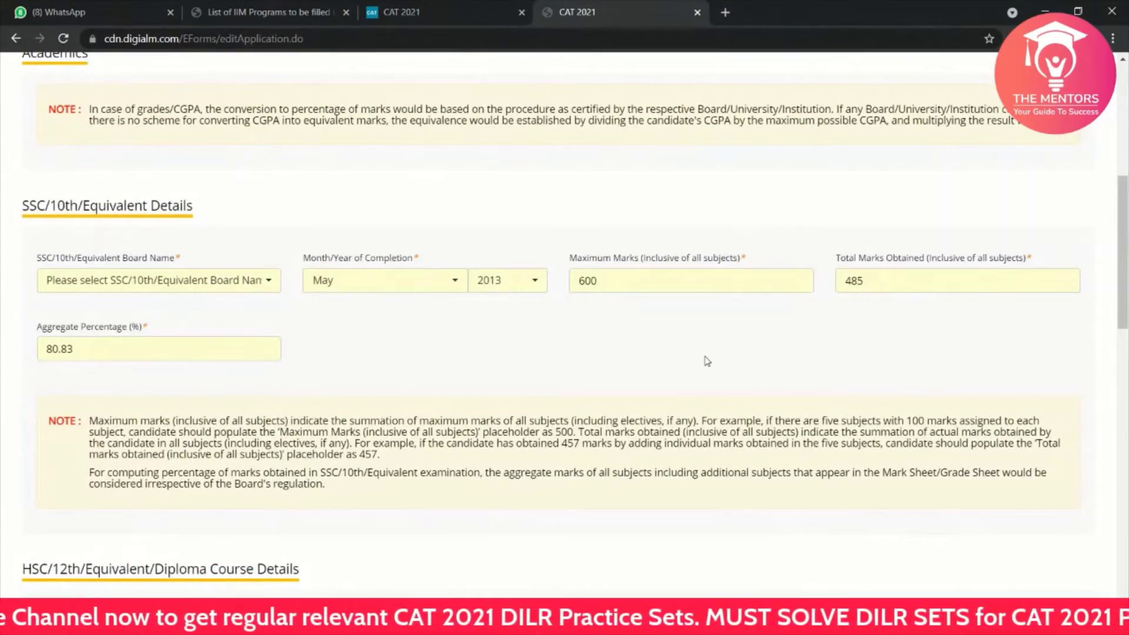
scroll(708, 361, "down", 1)
scroll(708, 361, "down", 1)
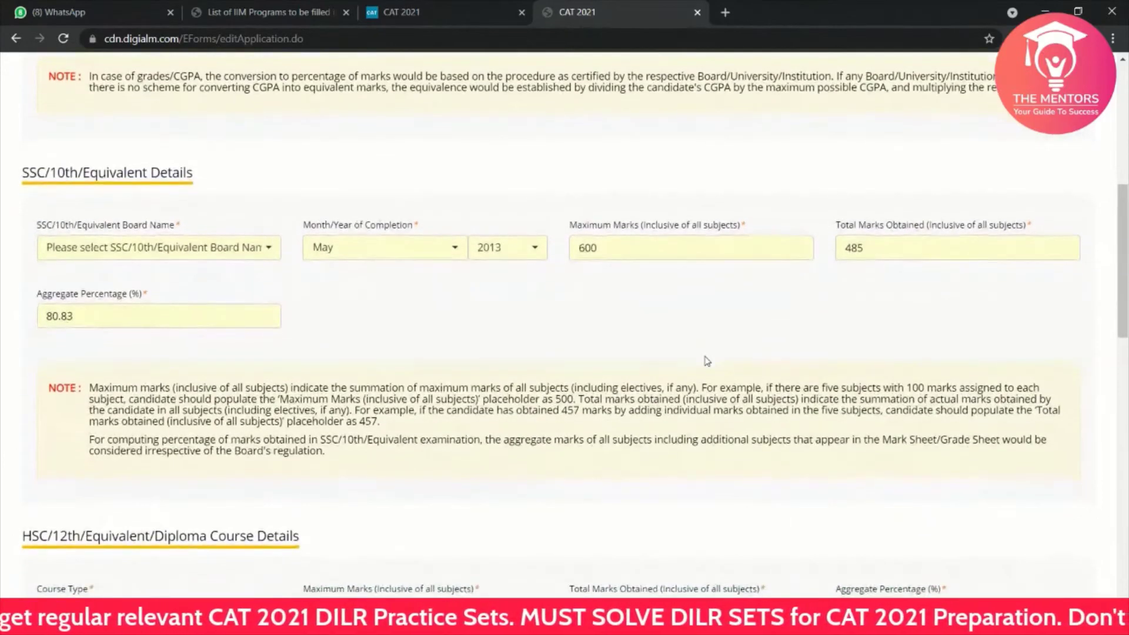
scroll(707, 361, "down", 4)
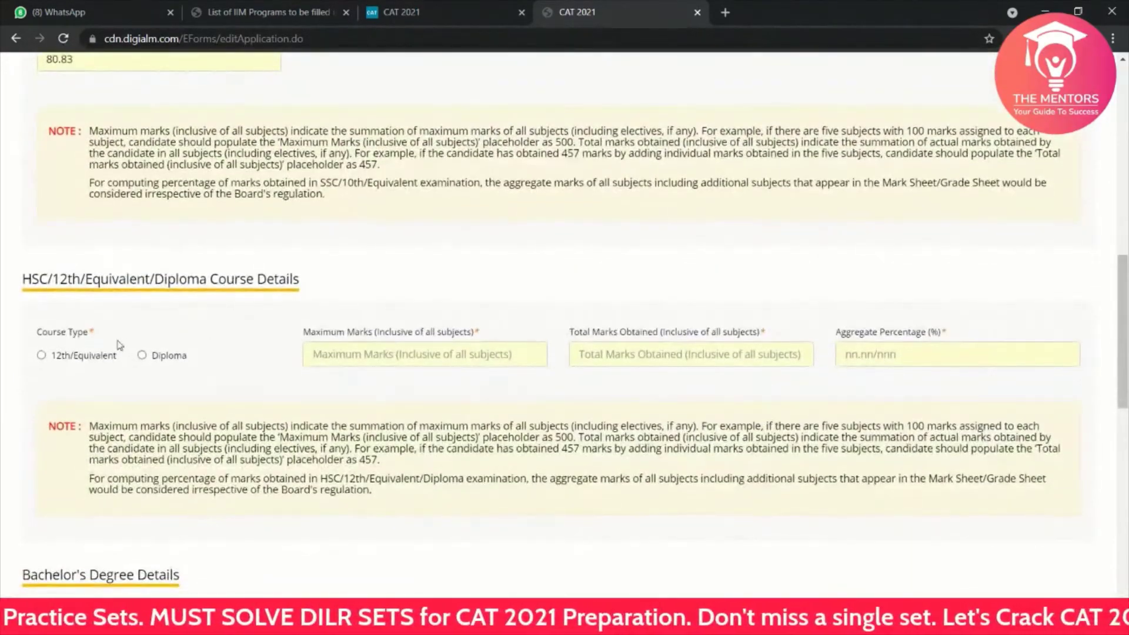
Step: Set the HSC to 12th/Equivalent, Central Board of Secondary Education, completed May 2015
left_click(41, 356)
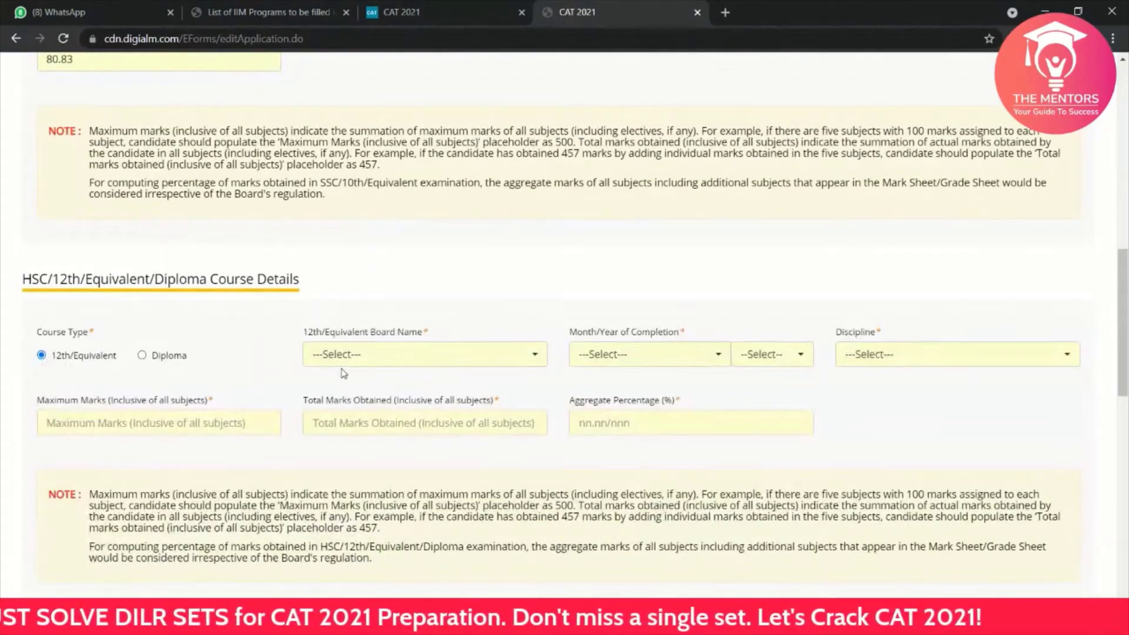
left_click(318, 359)
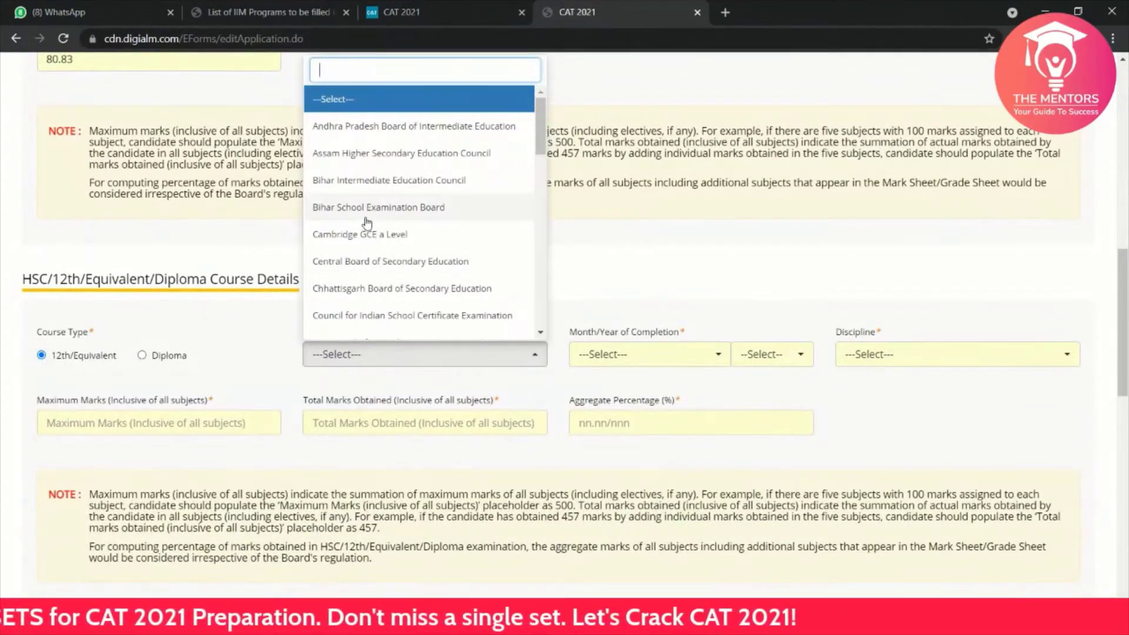
scroll(371, 222, "down", 2)
scroll(372, 222, "down", 2)
scroll(373, 259, "up", 4)
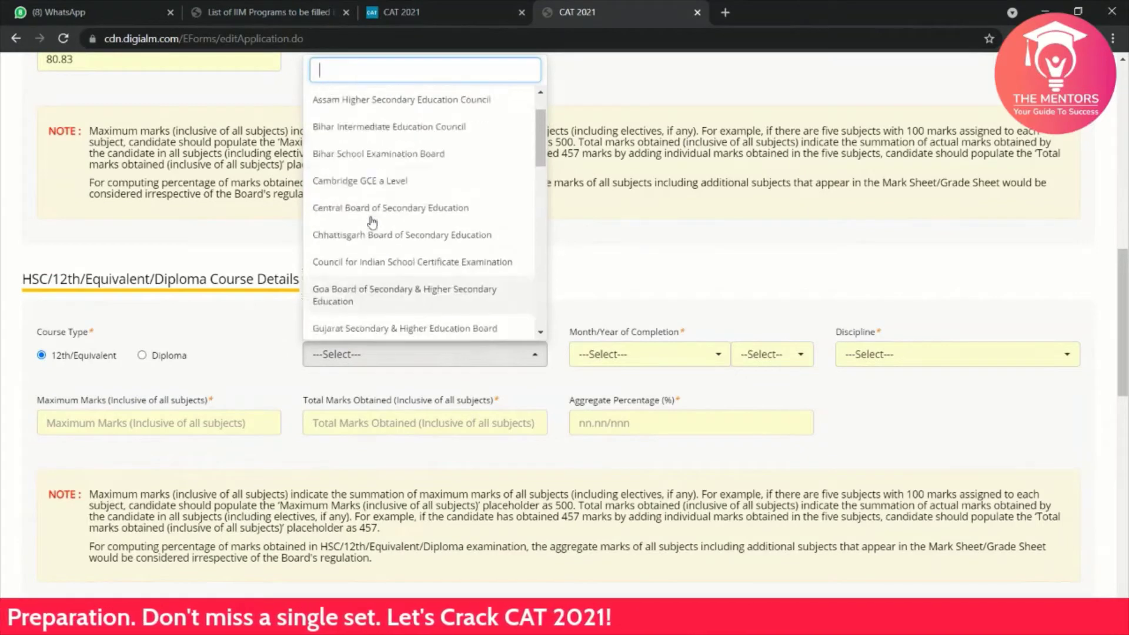
scroll(372, 259, "down", 2)
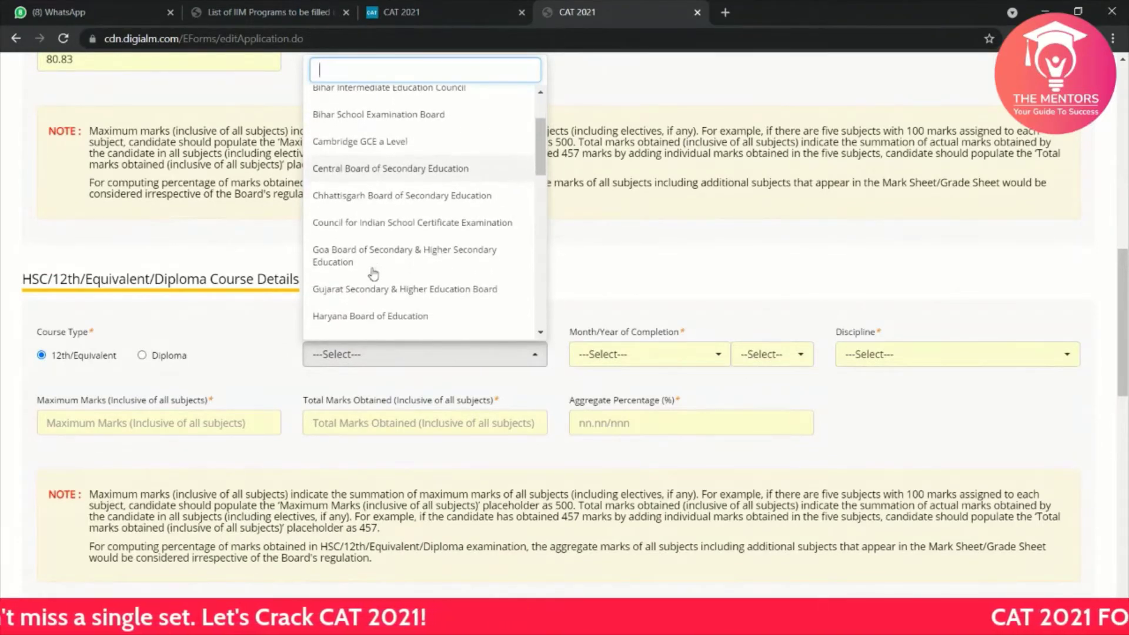
left_click(361, 170)
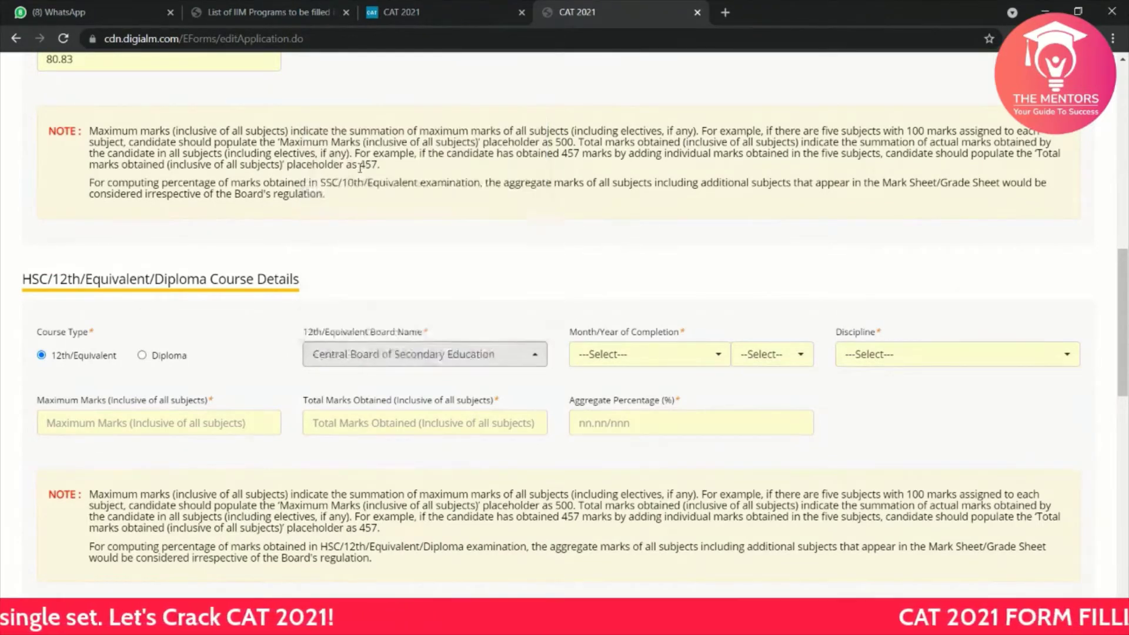
left_click(600, 354)
left_click(597, 235)
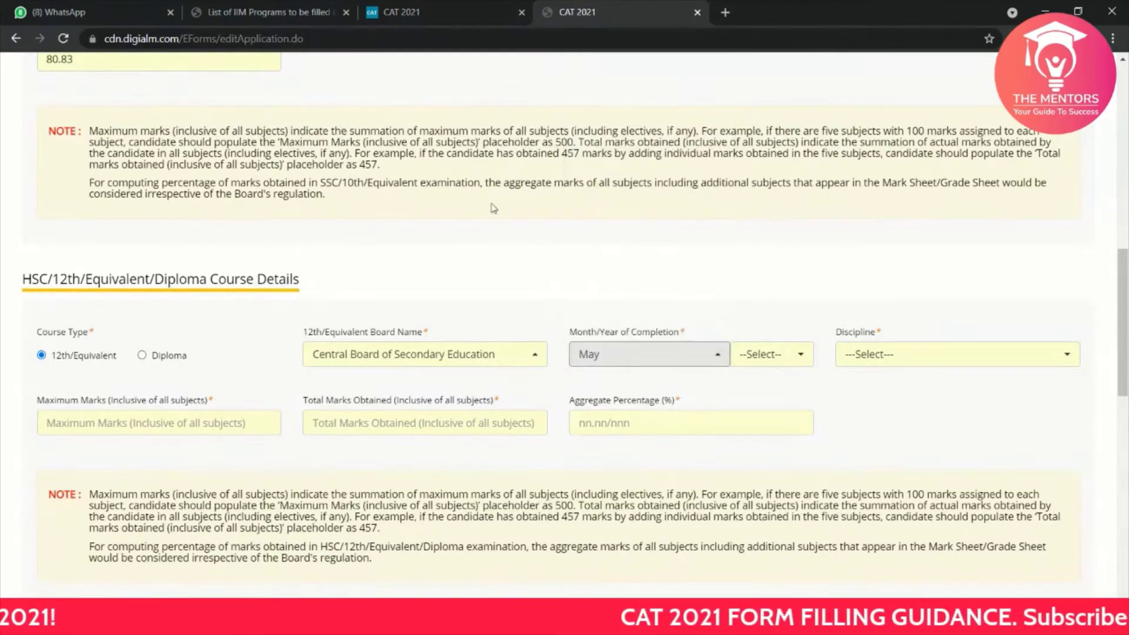
scroll(487, 204, "up", 5)
scroll(487, 203, "down", 5)
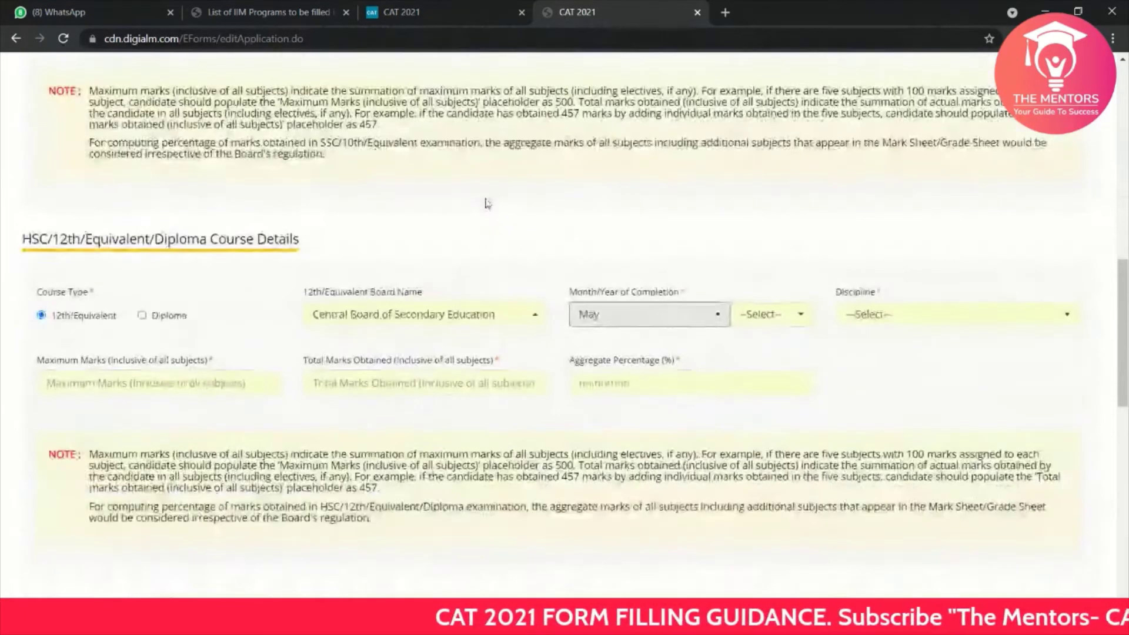
left_click(767, 324)
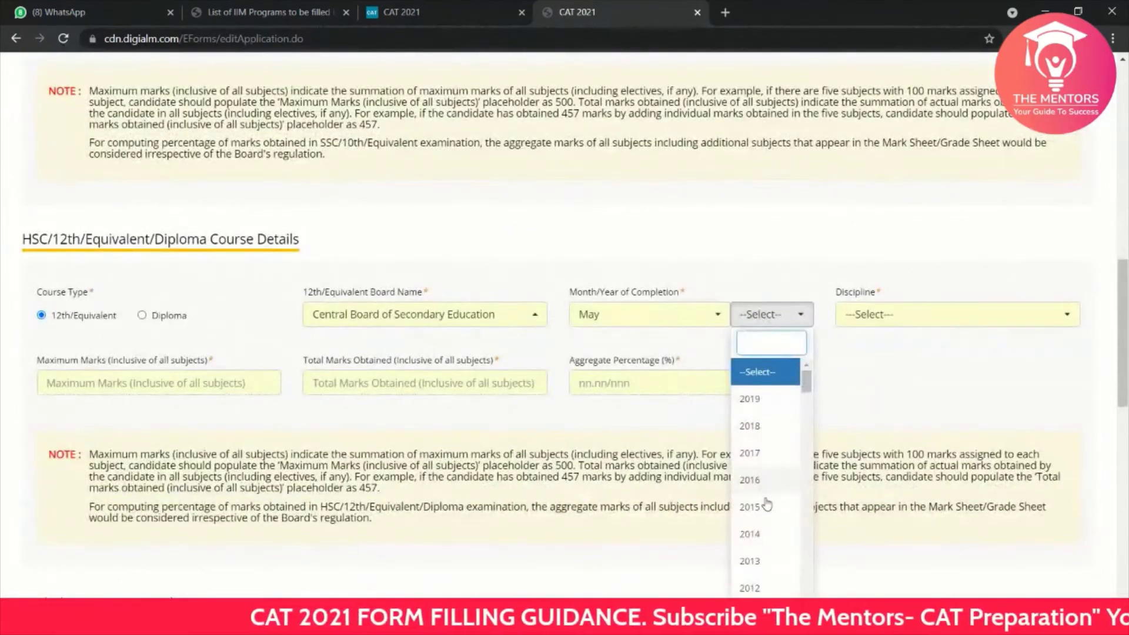
left_click(768, 522)
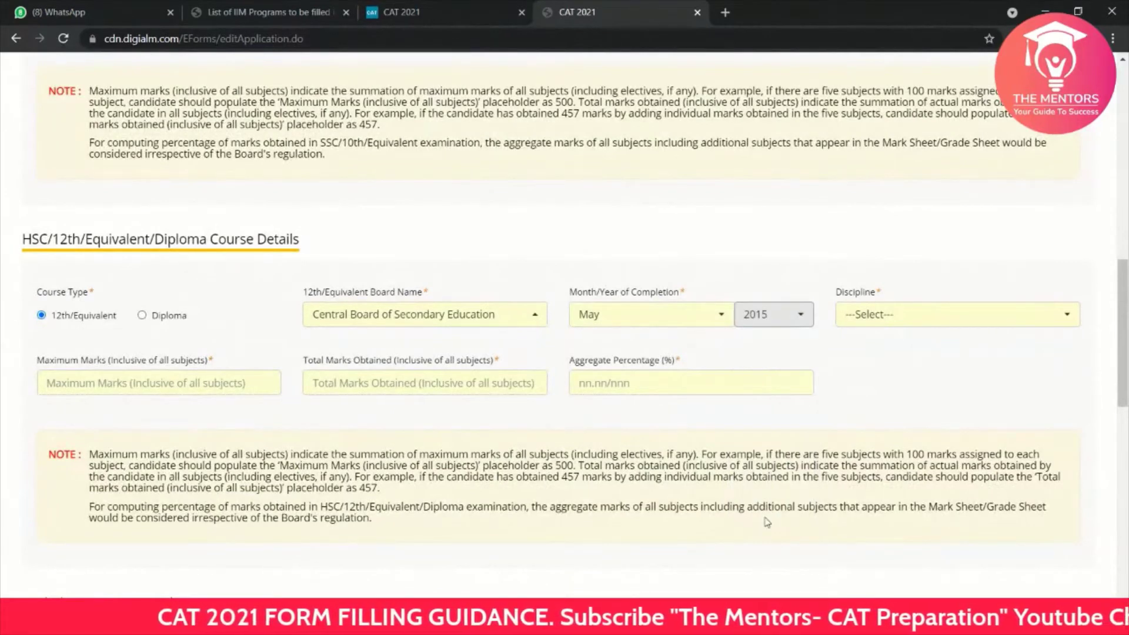
Step: Choose Science as the 12th discipline and enter 500 maximum marks and 450 obtained
left_click(879, 314)
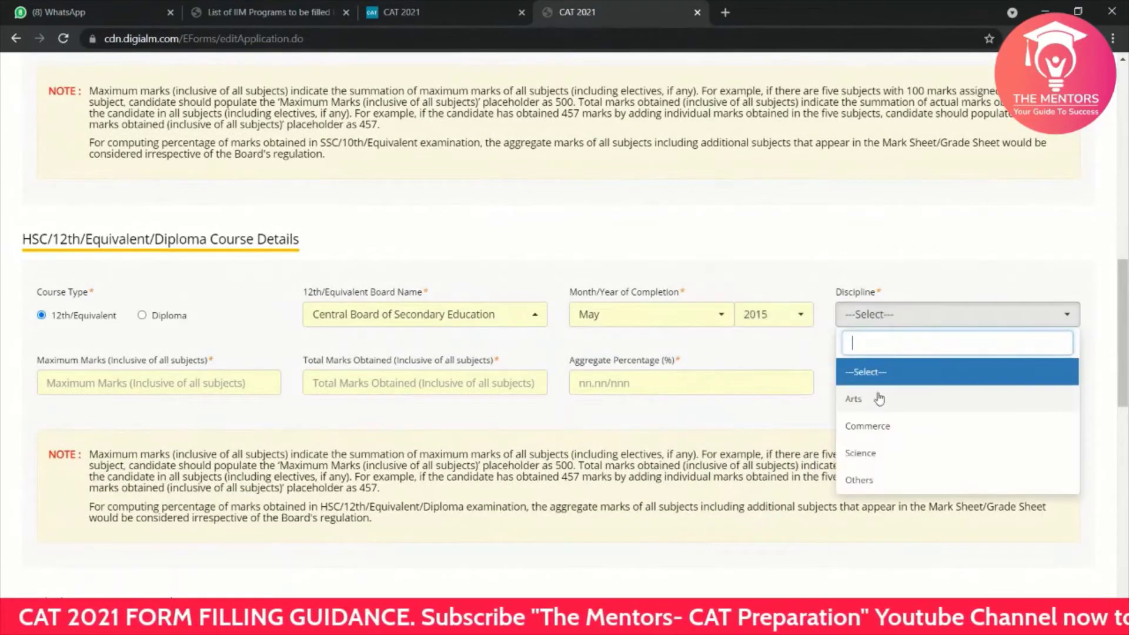
left_click(860, 462)
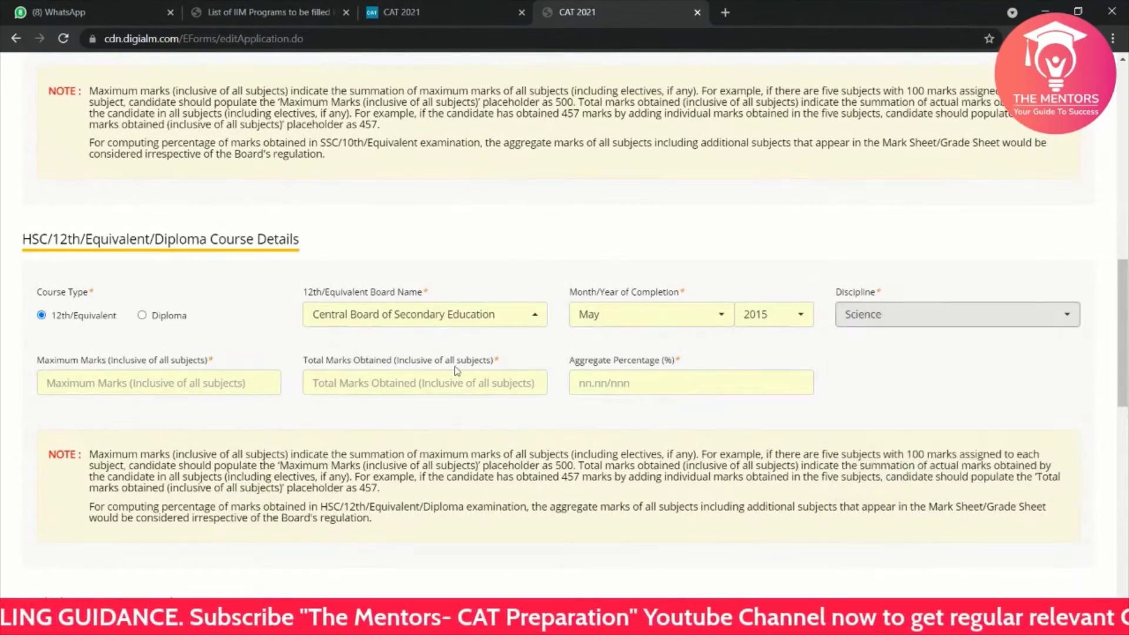
left_click(164, 371)
type("5000")
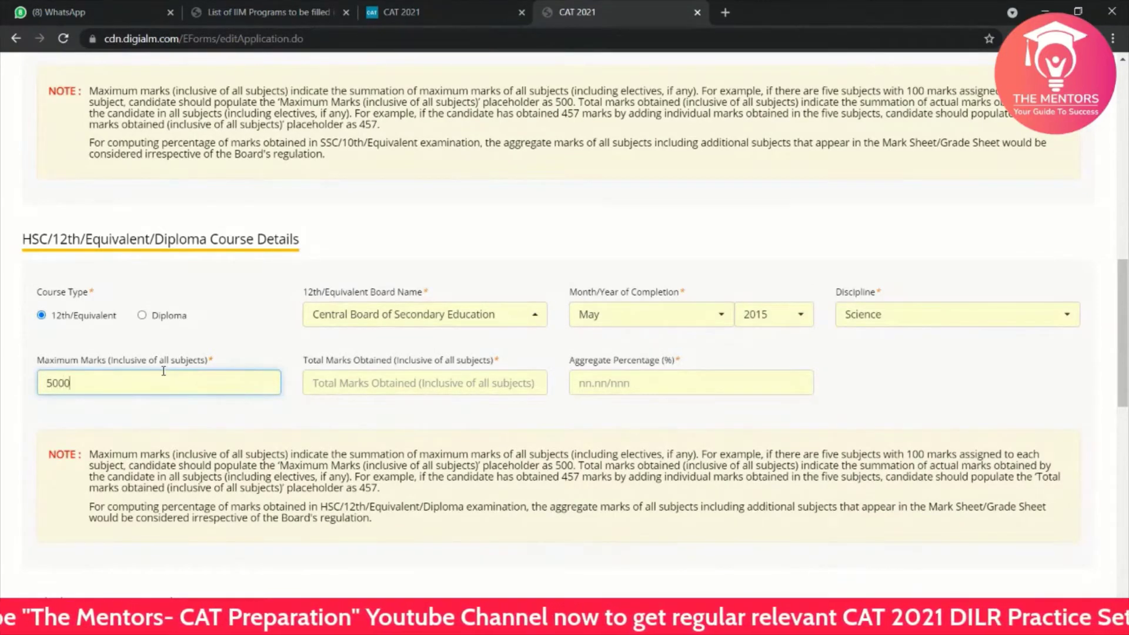
left_click(427, 380)
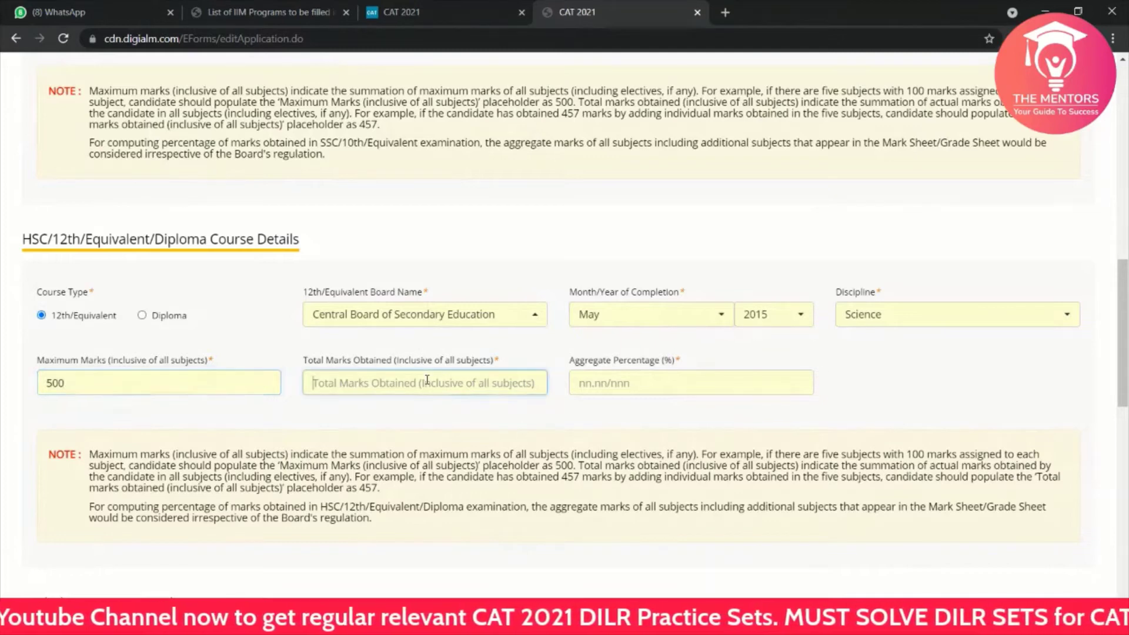
type("450")
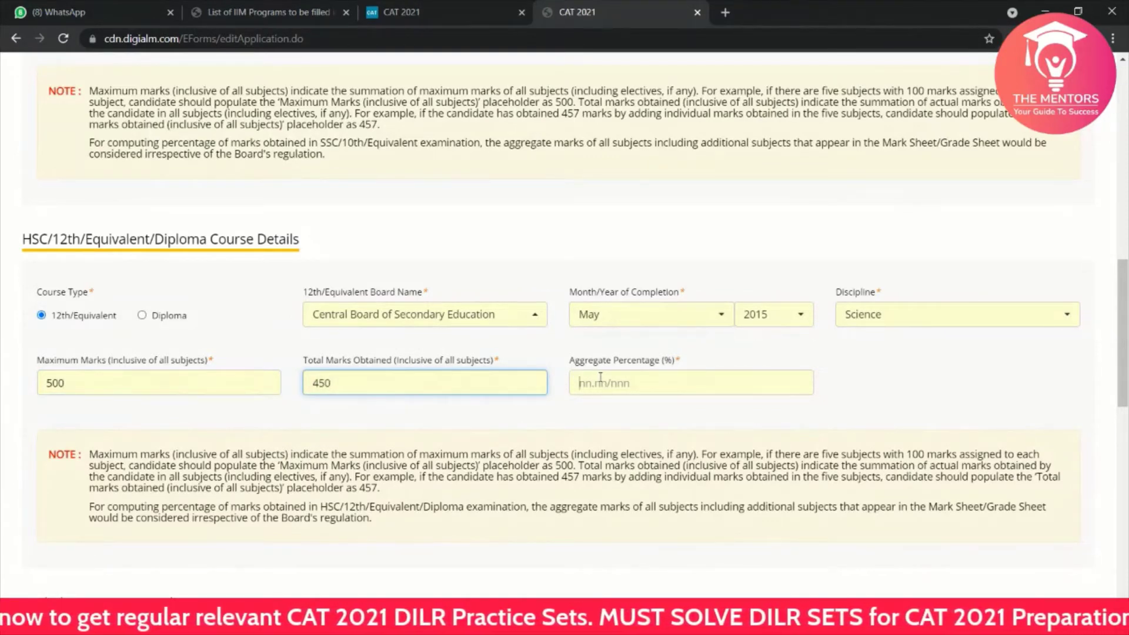
left_click(601, 379)
Step: Enter 90 as the HSC aggregate percentage and answer No to being in final-year Bachelor's
type("90")
scroll(600, 377, "down", 3)
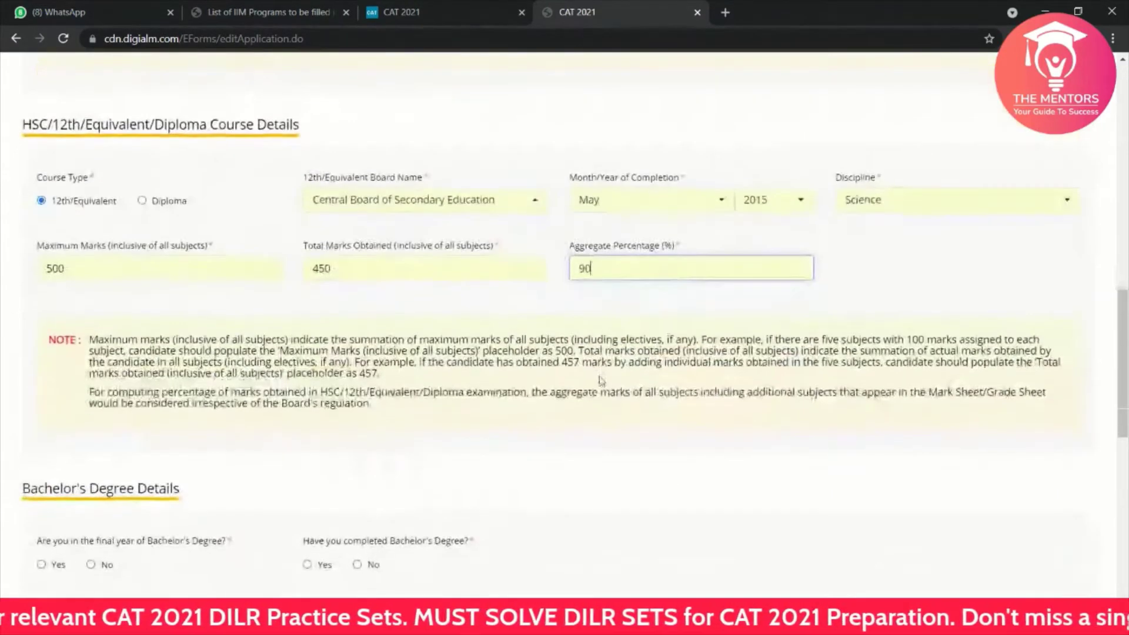
left_click(533, 246)
scroll(534, 246, "down", 2)
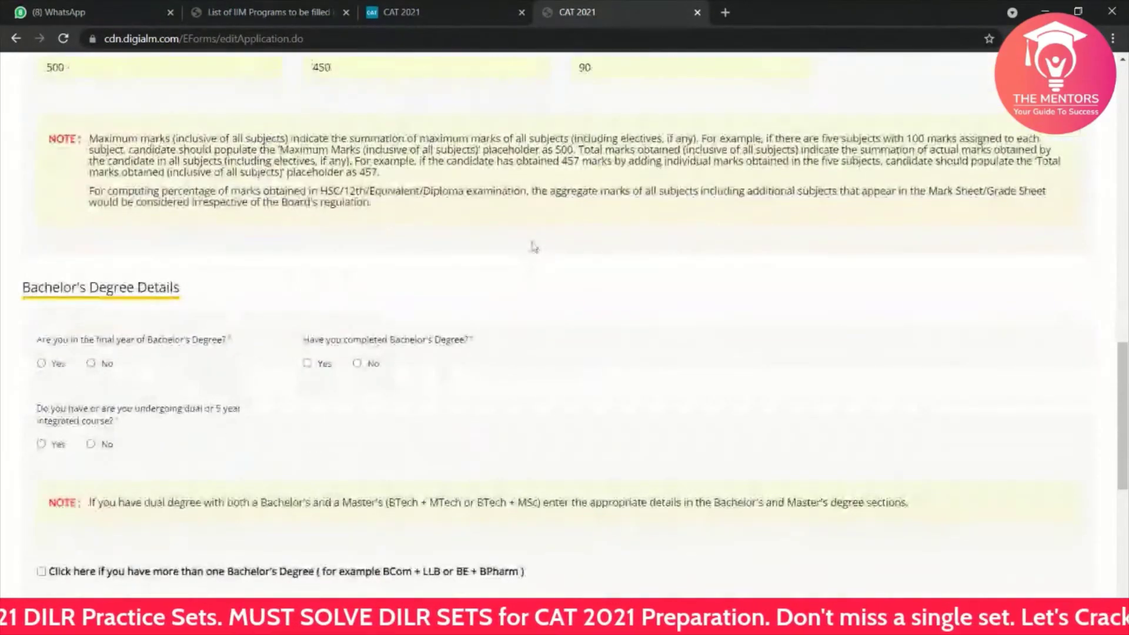
scroll(104, 318, "down", 1)
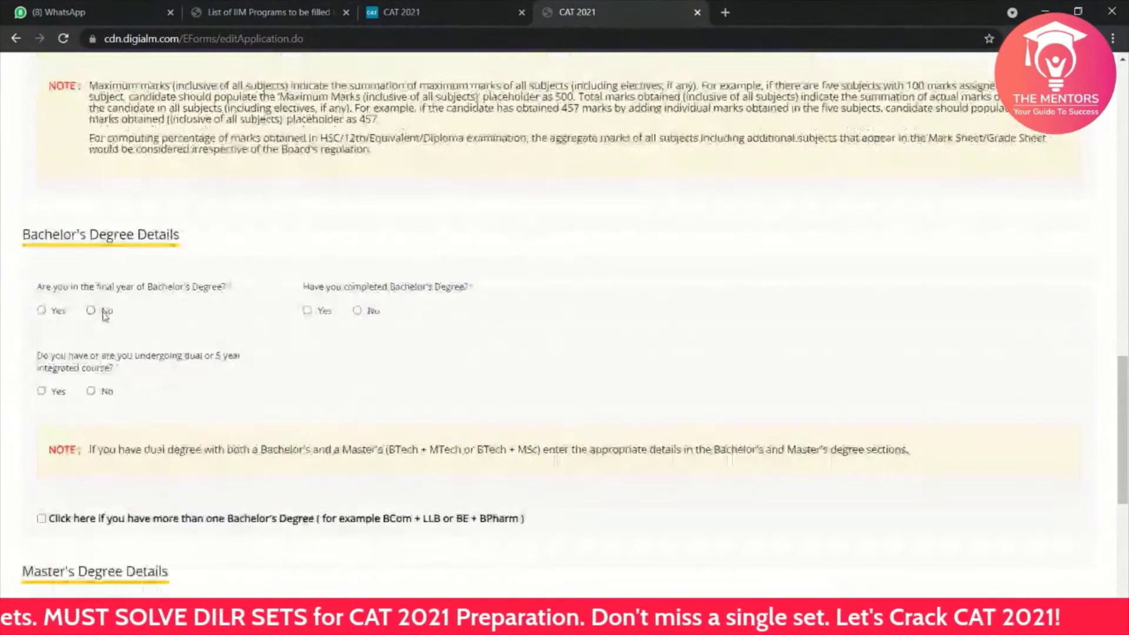
scroll(104, 315, "down", 1)
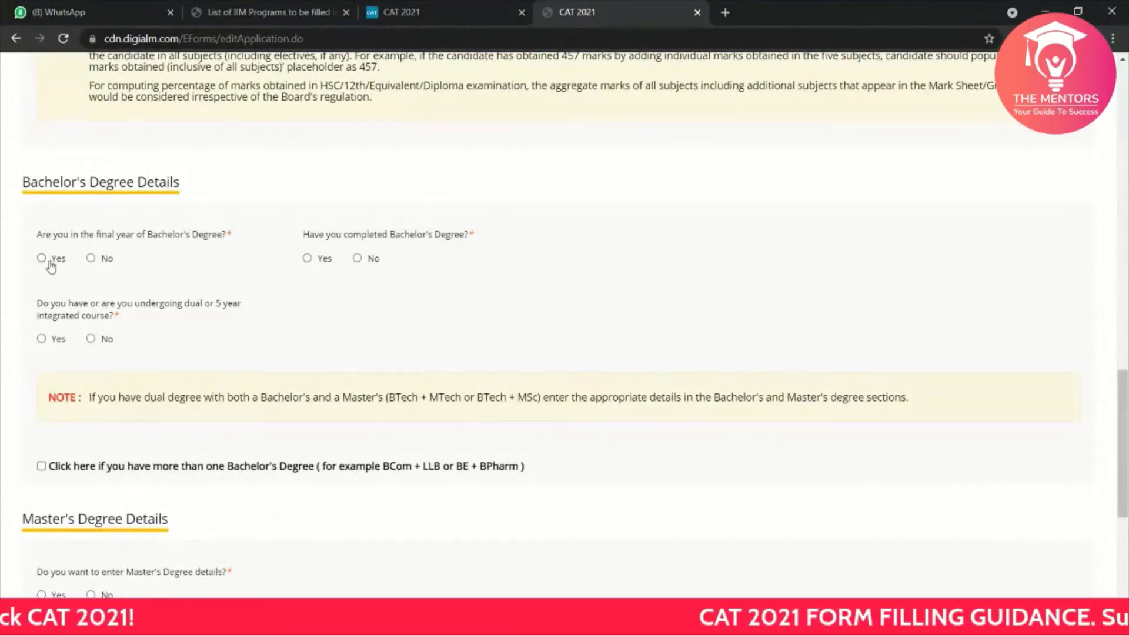
left_click(91, 259)
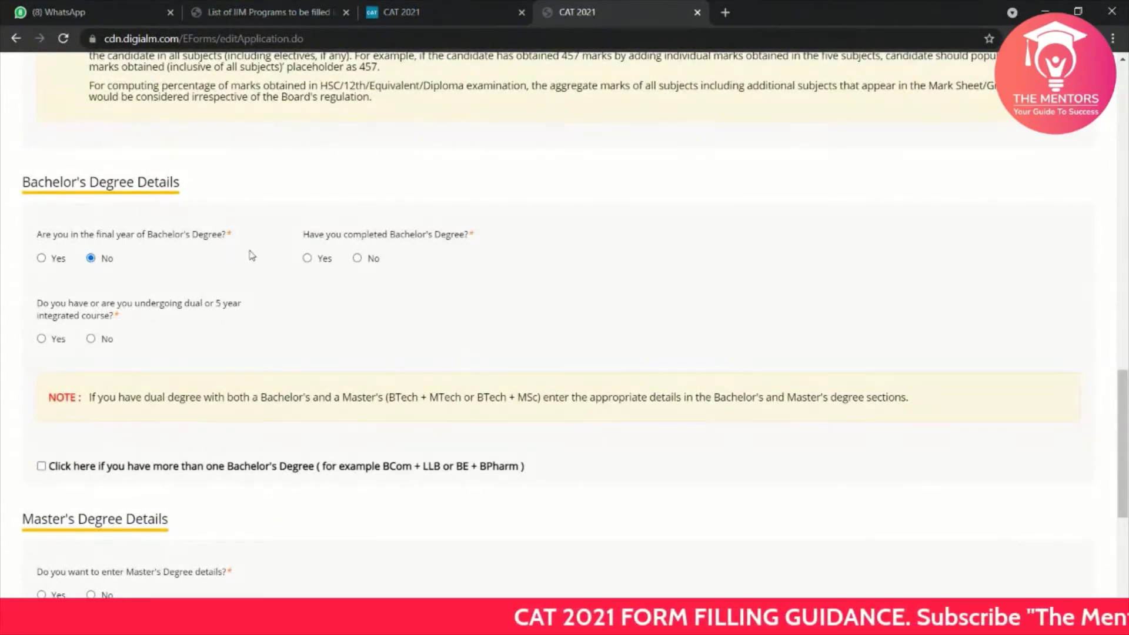
Step: Mark the Bachelor's degree completed, with a 4 Years duration and 82 Marks %
left_click(307, 259)
scroll(198, 353, "down", 1)
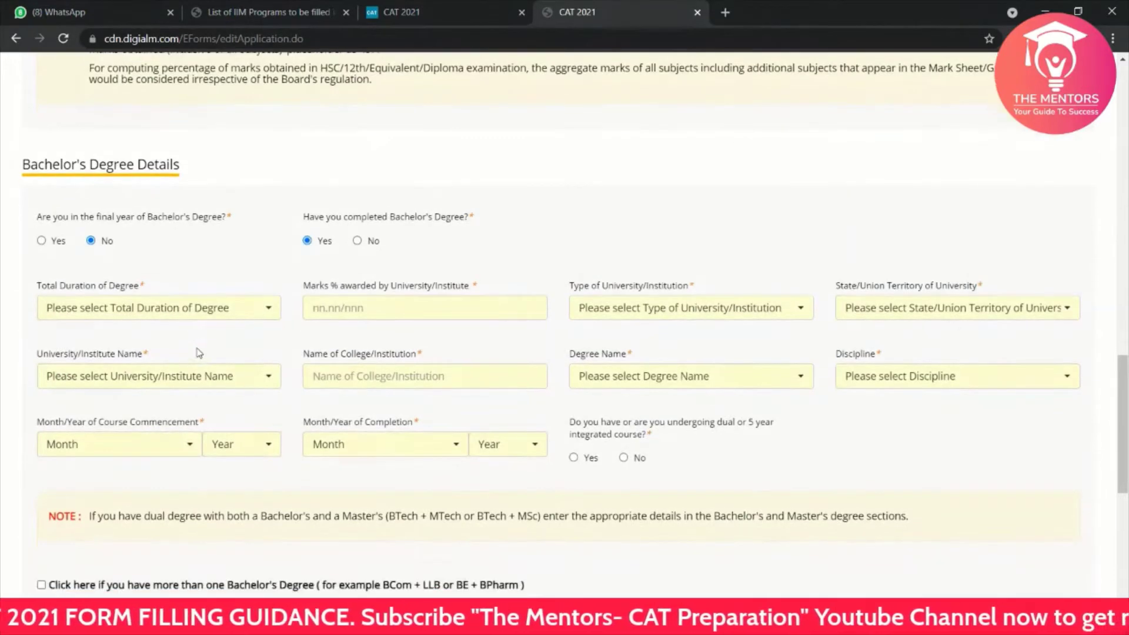
scroll(198, 353, "down", 1)
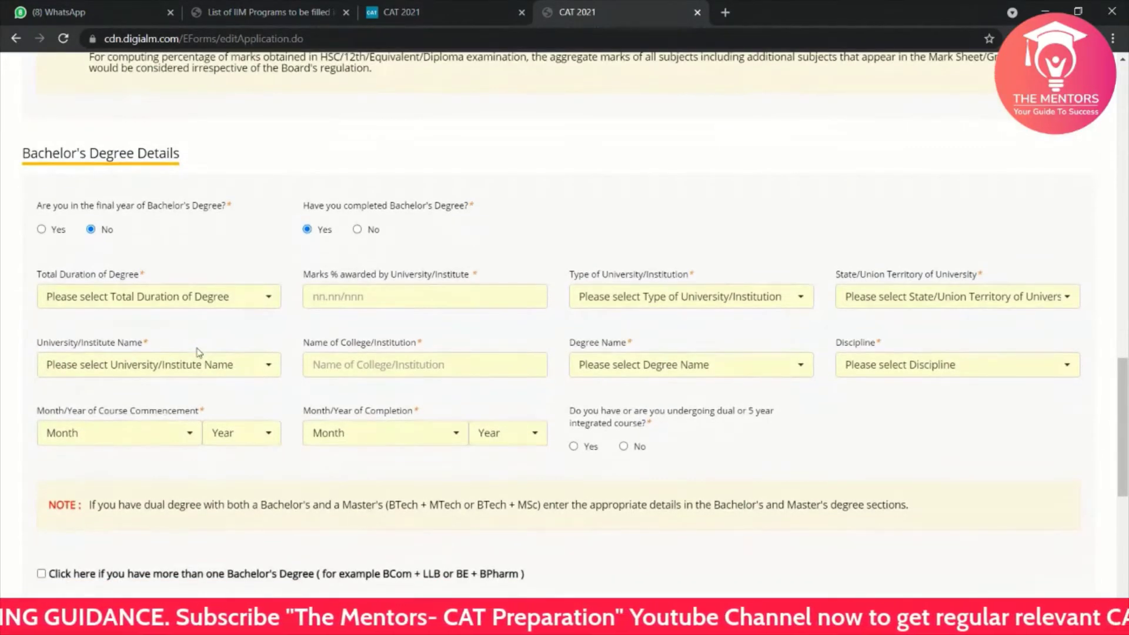
left_click(159, 297)
left_click(81, 460)
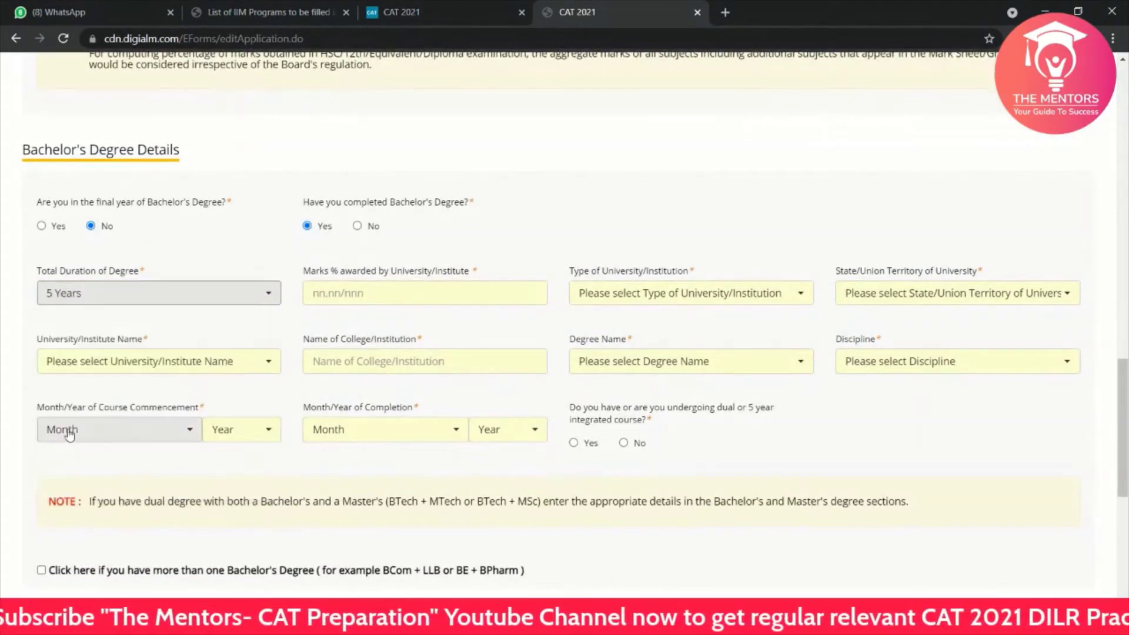
left_click(132, 292)
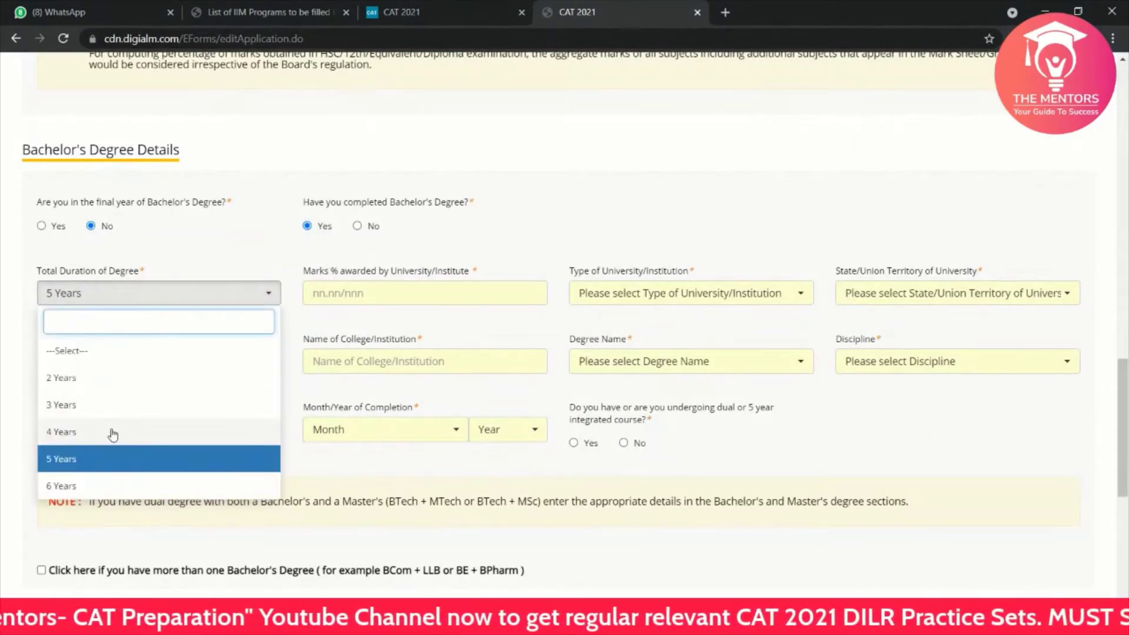
left_click(113, 434)
left_click(389, 294)
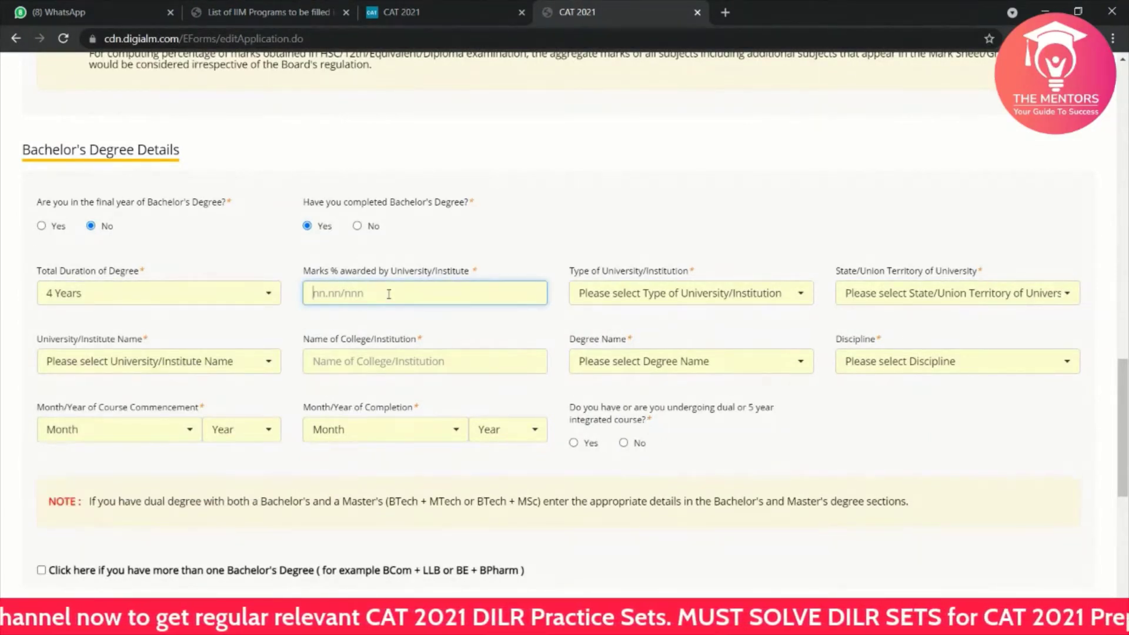
type("82")
Step: Set the institution type to IITs and the university's state to Uttar Pradesh
left_click(623, 291)
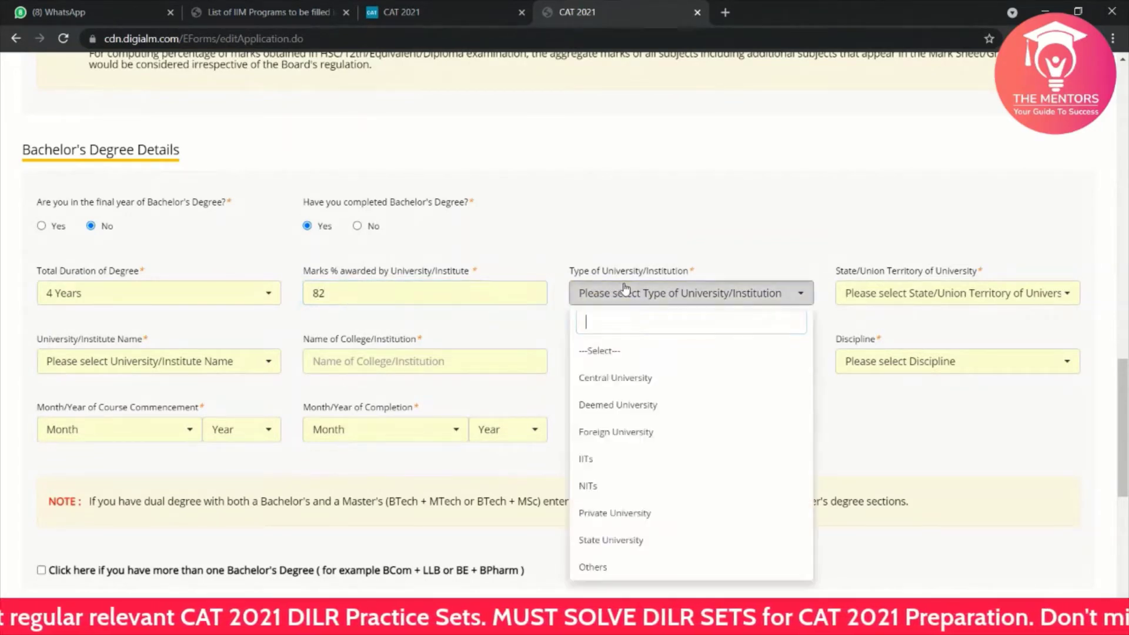
left_click(623, 540)
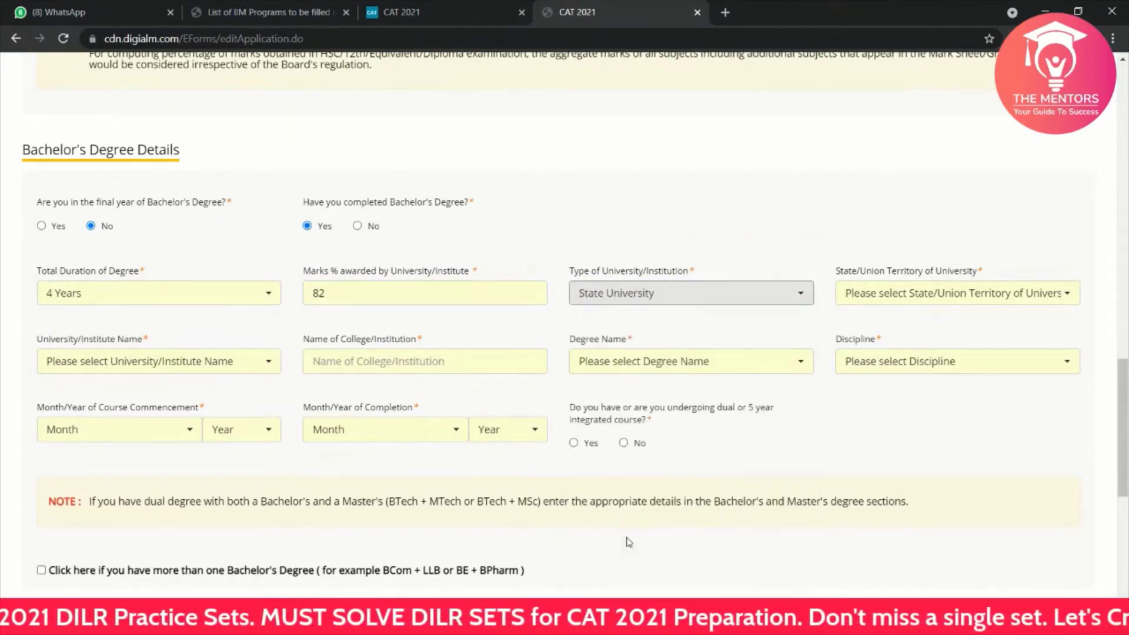
left_click(879, 294)
scroll(888, 497, "down", 3)
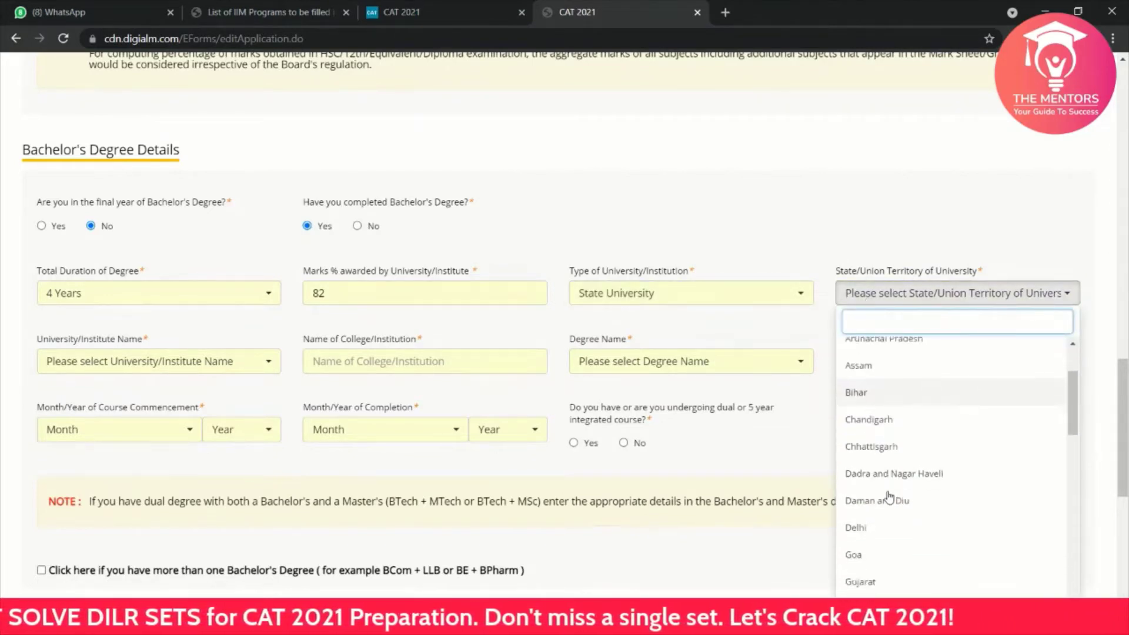
scroll(889, 497, "down", 3)
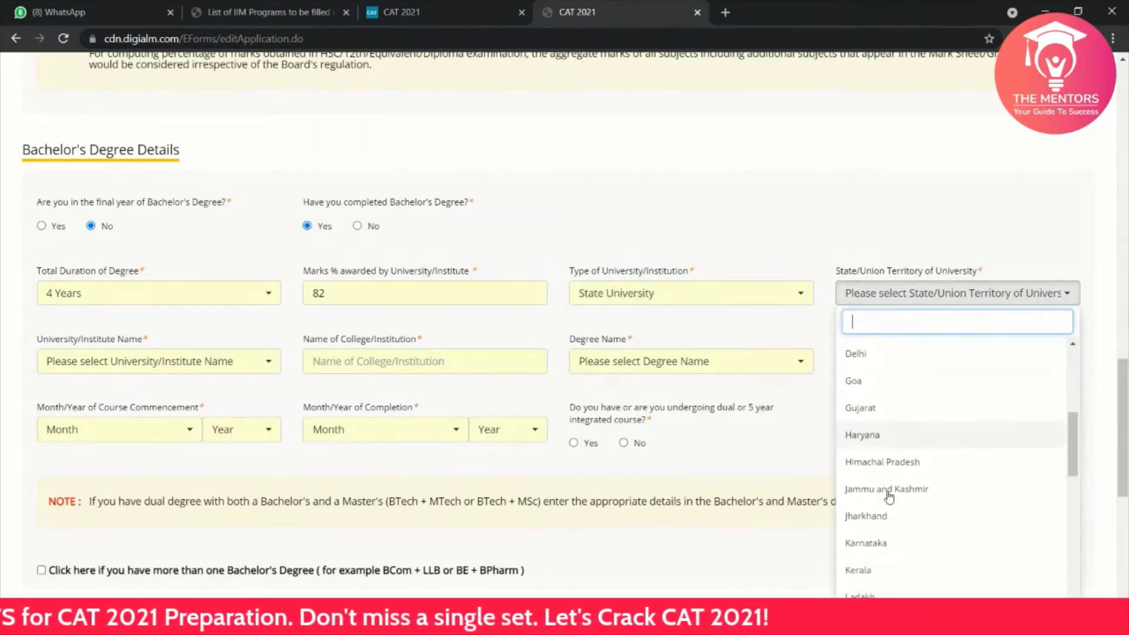
scroll(890, 497, "down", 1)
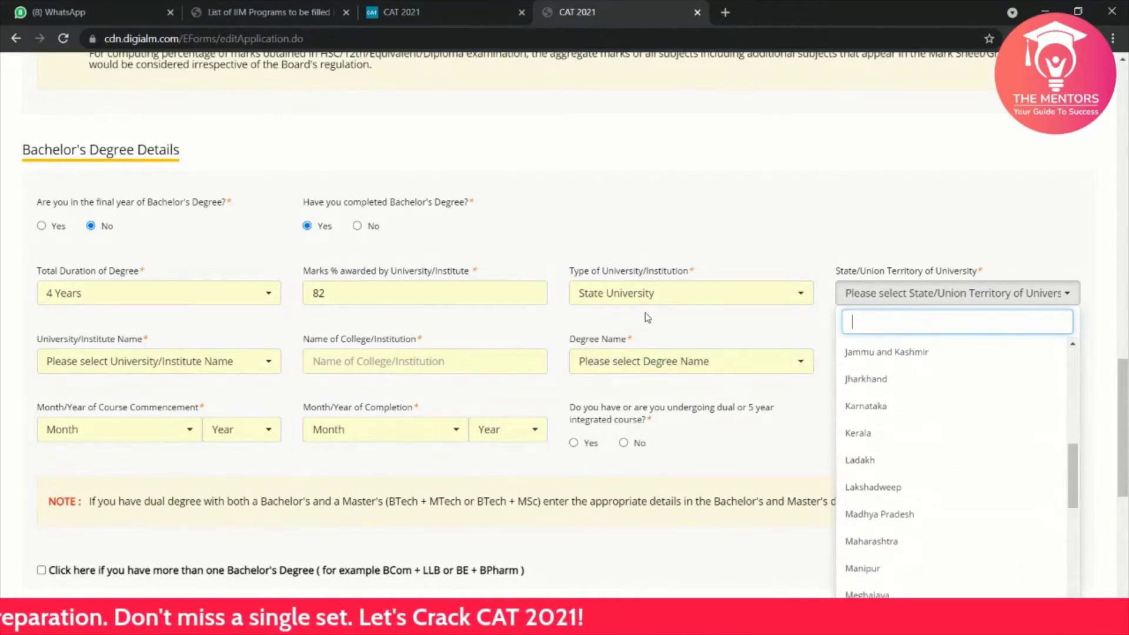
left_click(641, 297)
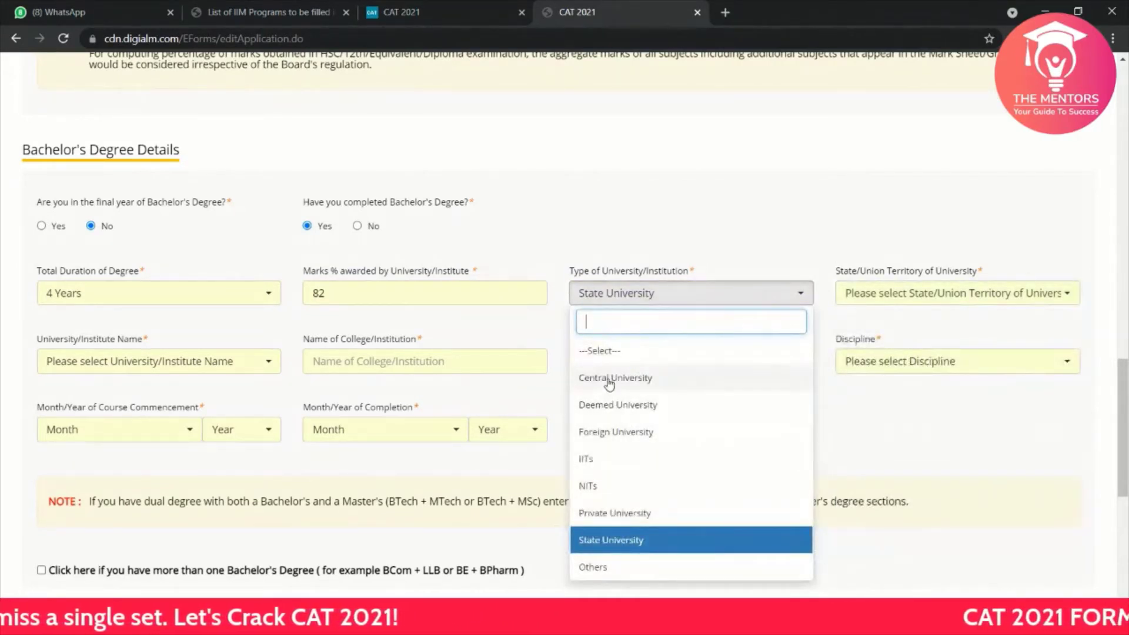
left_click(603, 467)
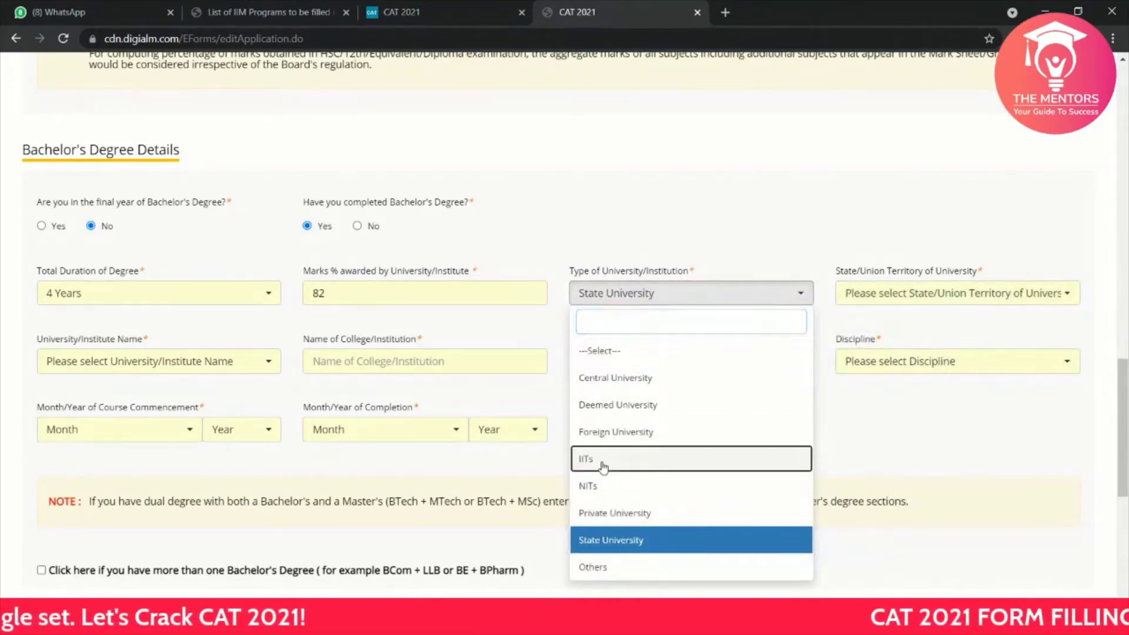
left_click(888, 295)
scroll(905, 468, "down", 3)
scroll(904, 467, "down", 3)
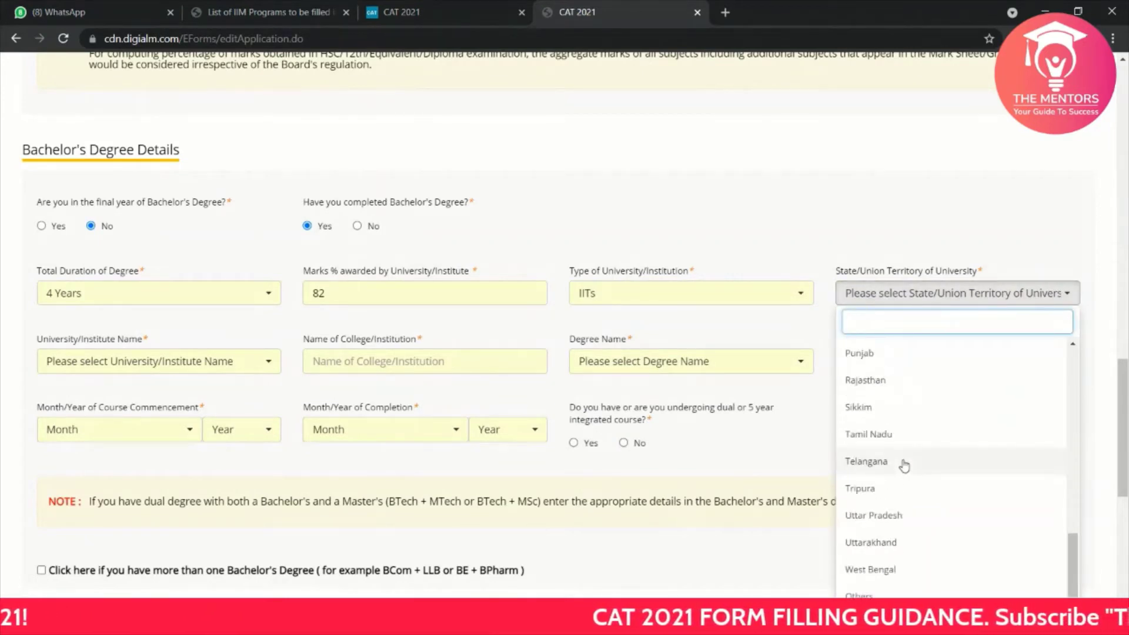
left_click(888, 522)
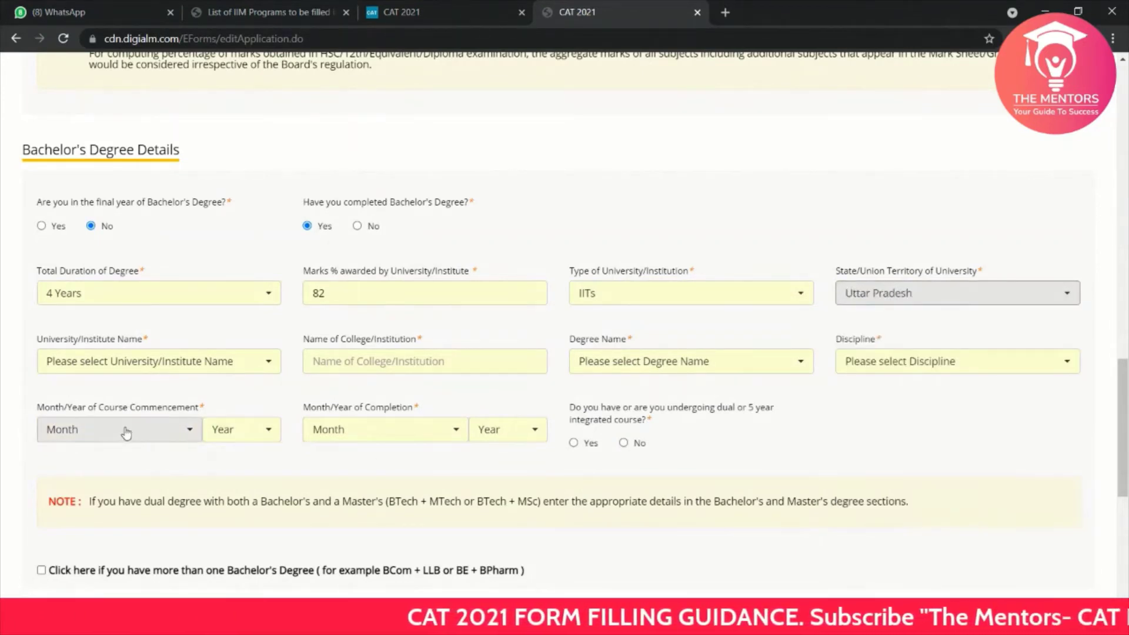
Step: Search for and select Indian Institute of Technology Kanpur as the university
left_click(175, 359)
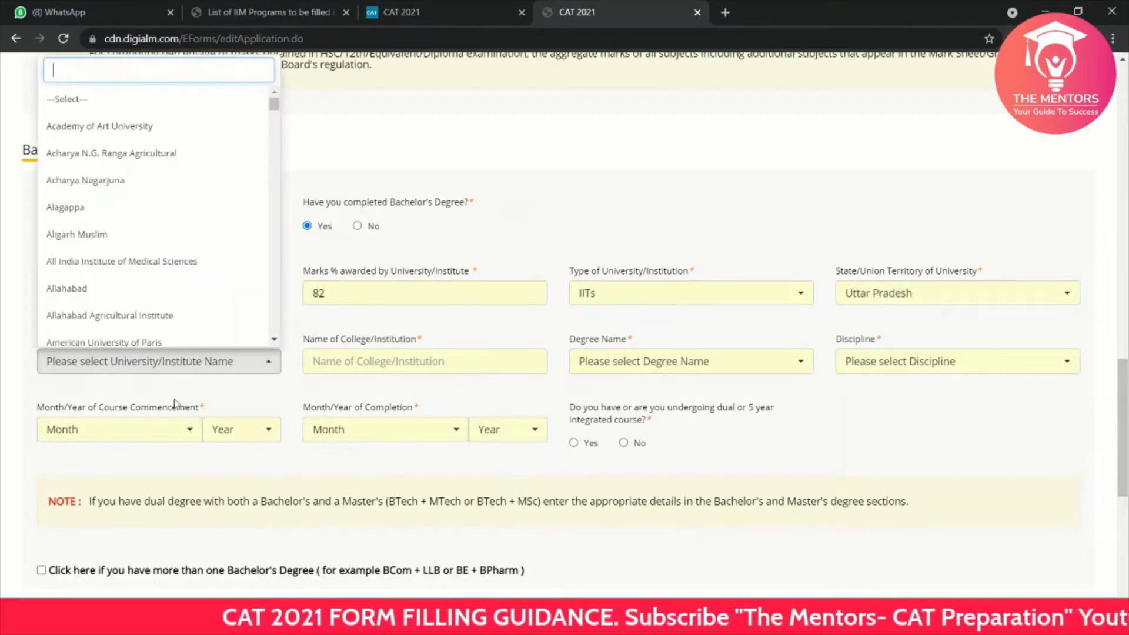
scroll(128, 246, "down", 10)
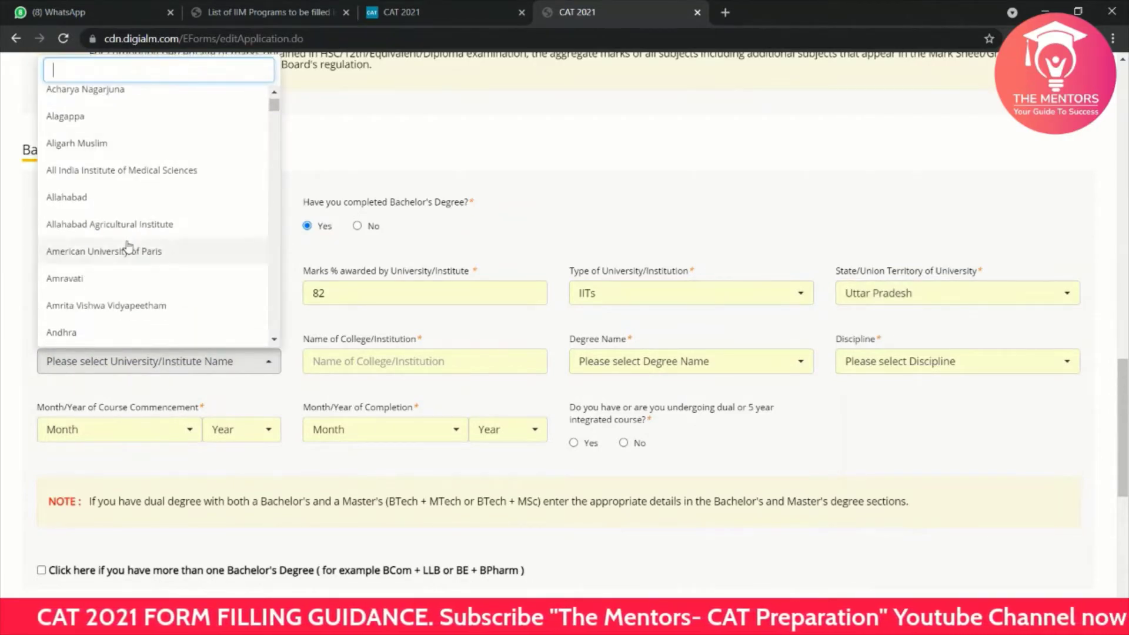
scroll(128, 246, "down", 20)
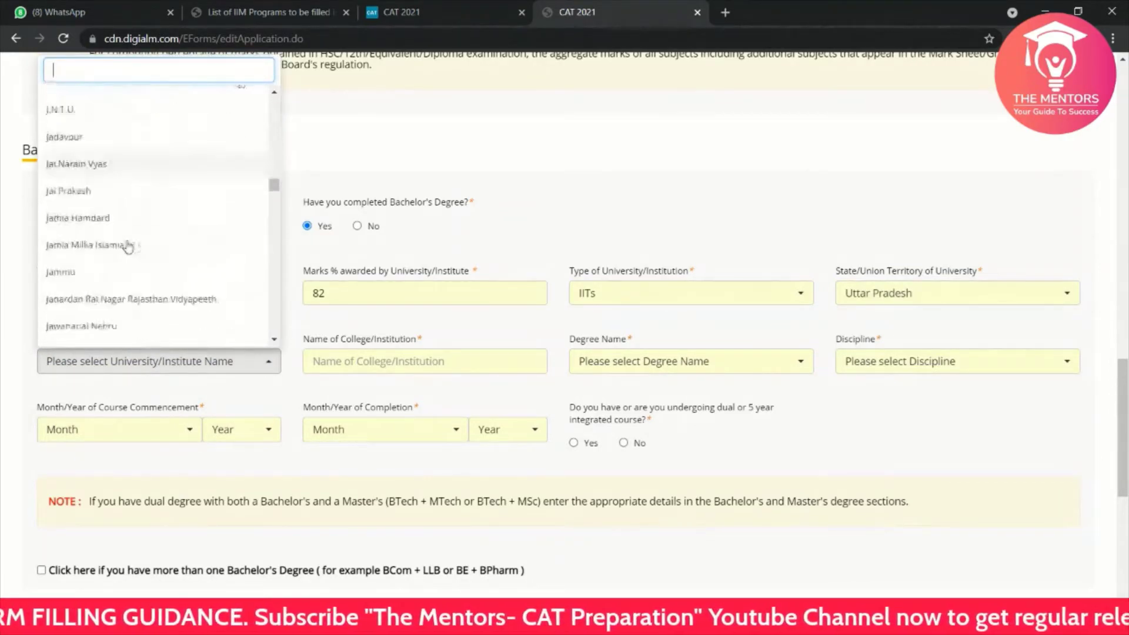
scroll(128, 246, "down", 15)
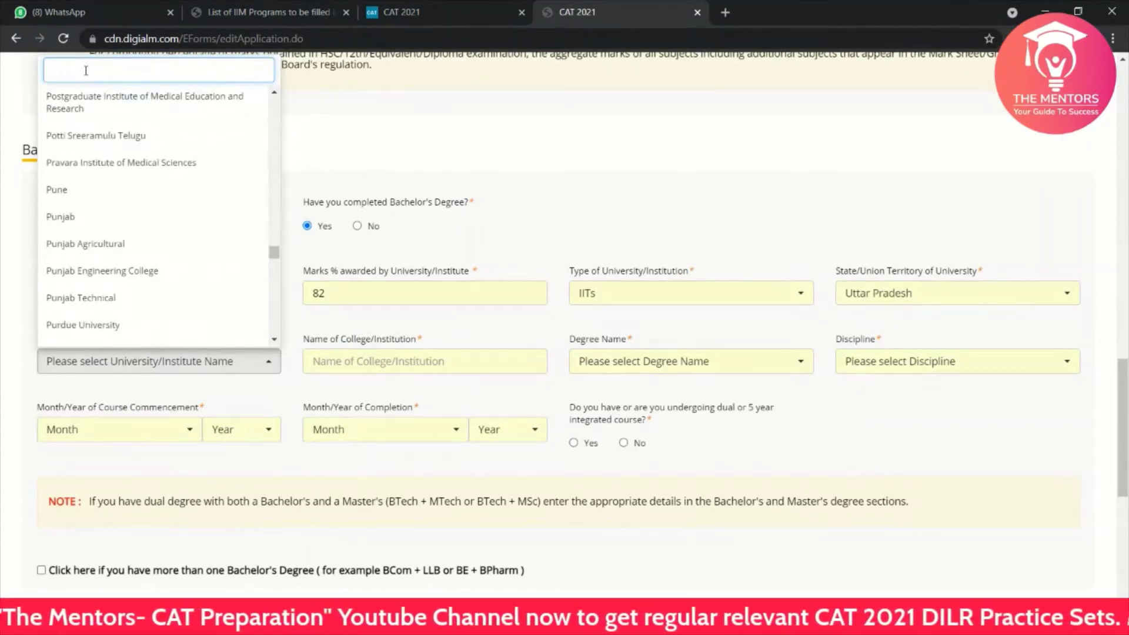
type("iit")
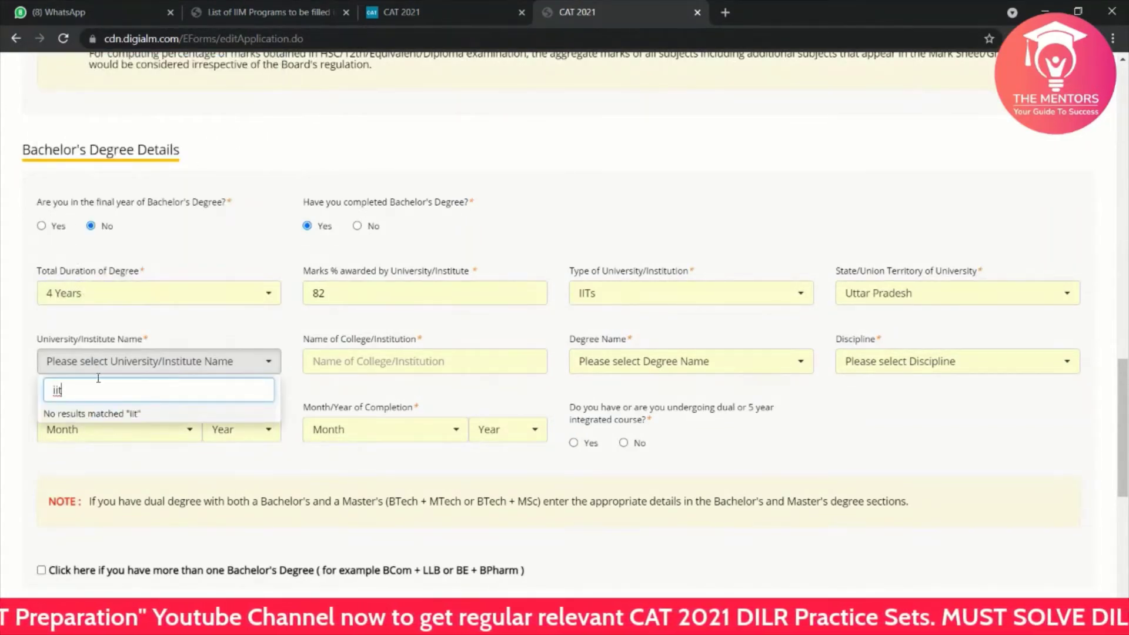
key("BackSpace")
key("BackSpace")
key("BackSpace")
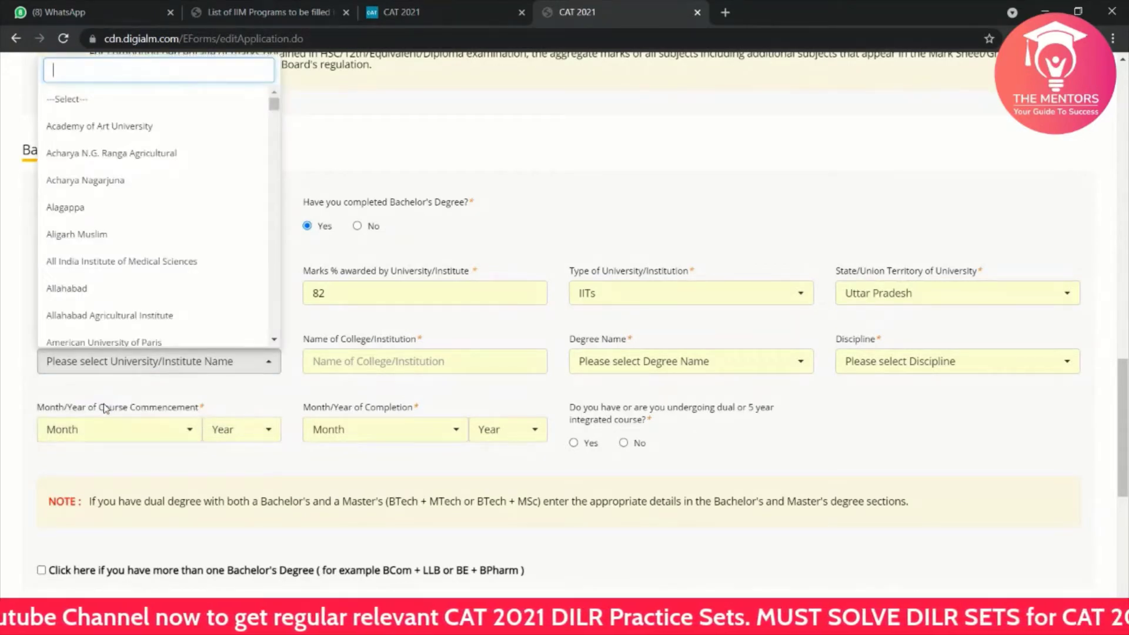
left_click(9, 384)
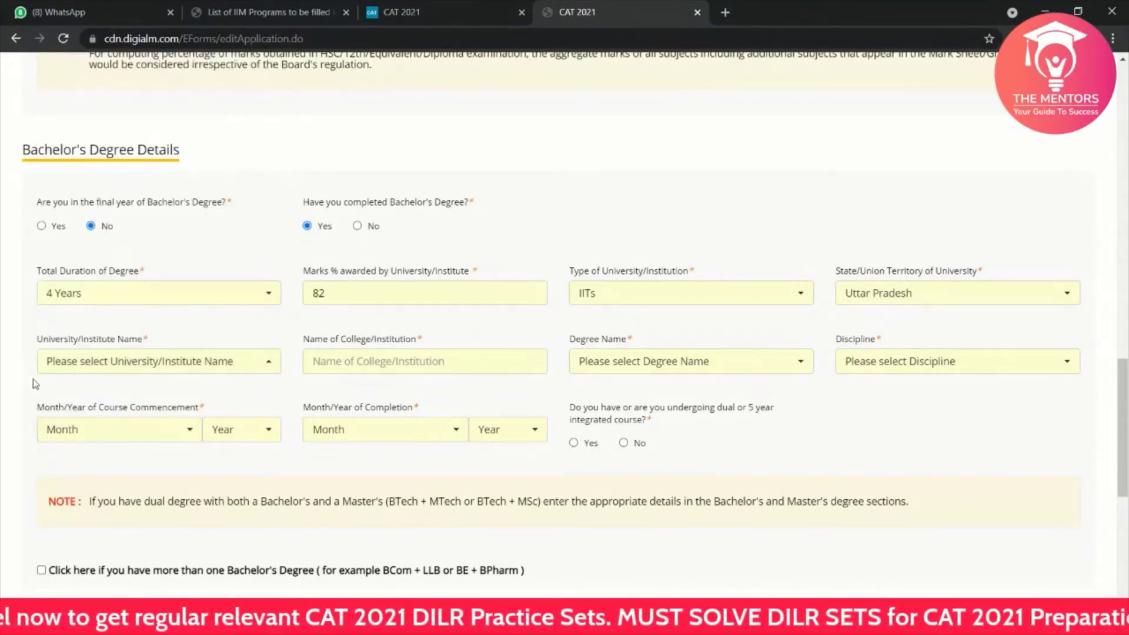
left_click(101, 369)
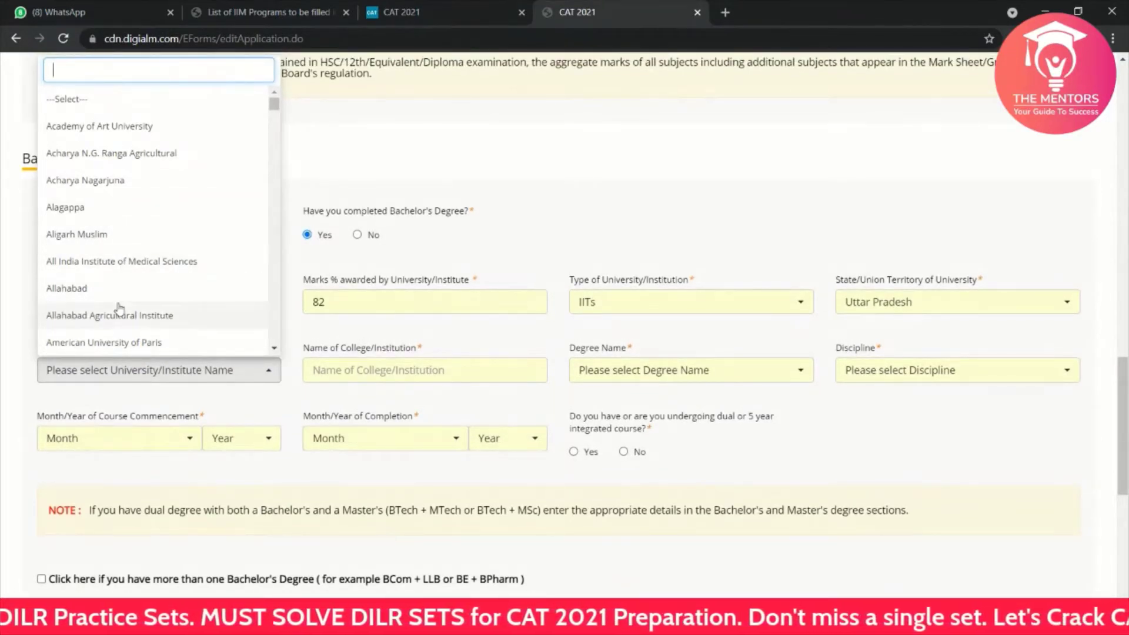
scroll(120, 312, "down", 1)
scroll(120, 310, "down", 4)
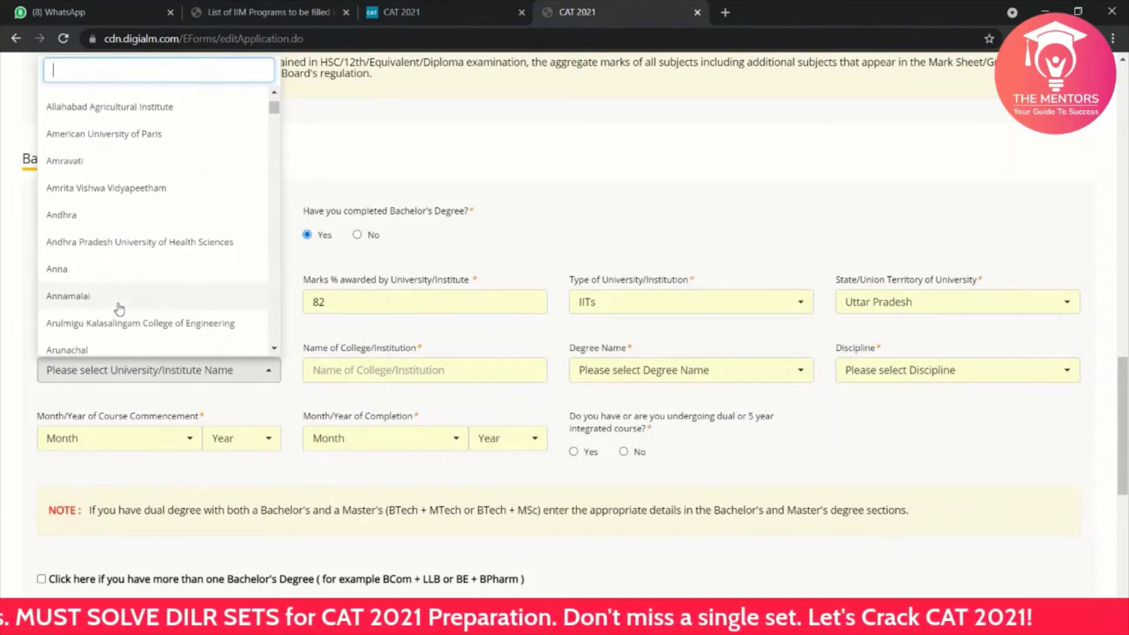
scroll(120, 310, "down", 7)
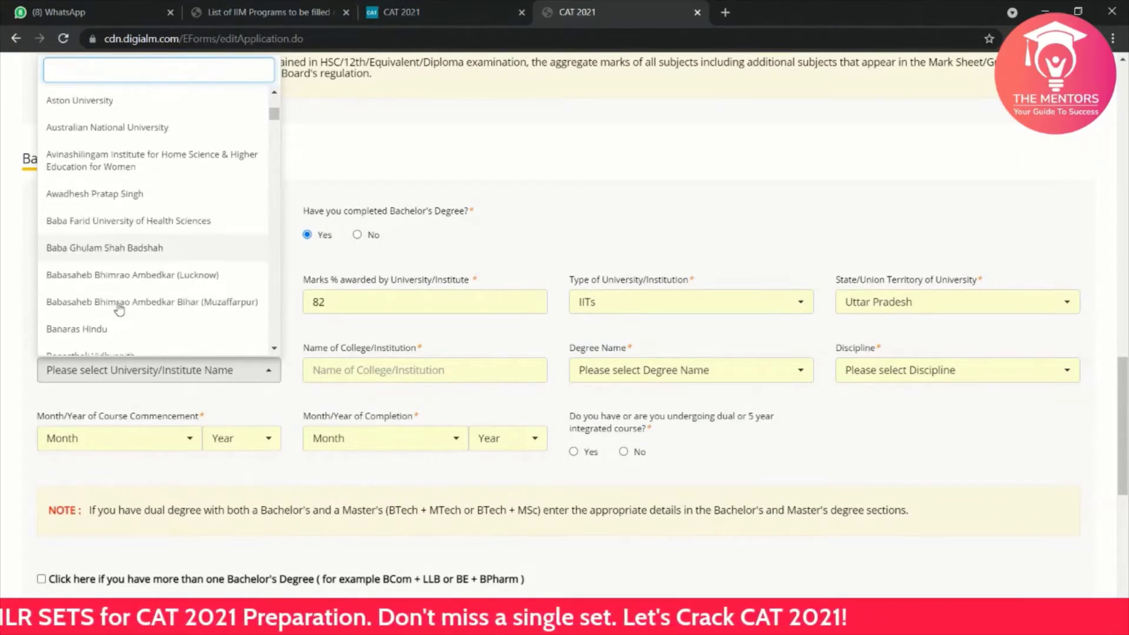
type("in")
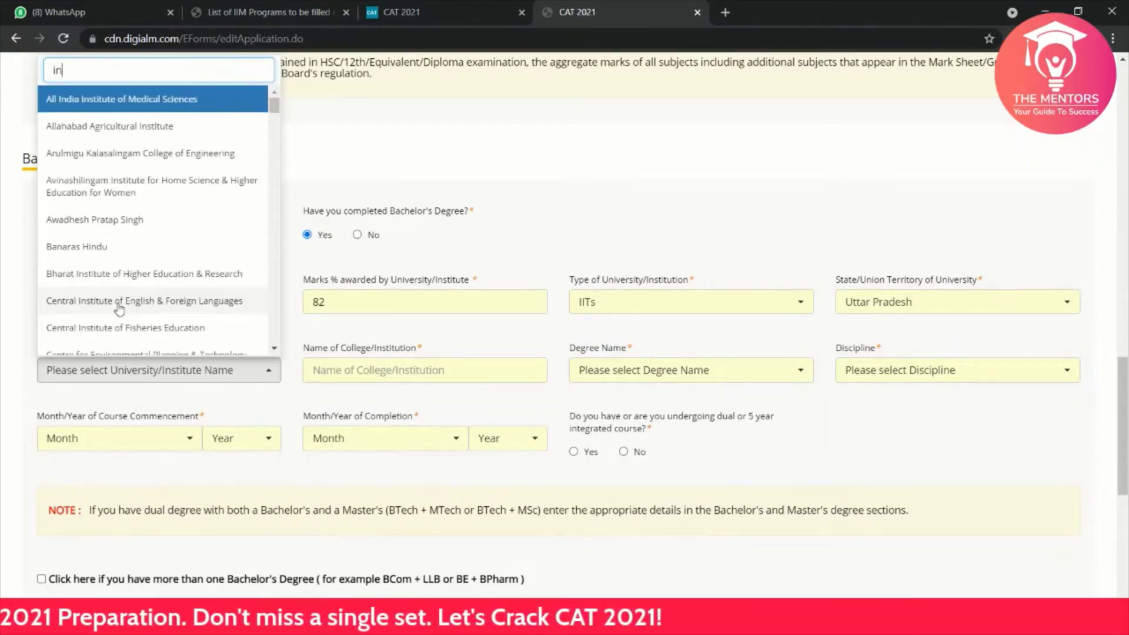
type("d")
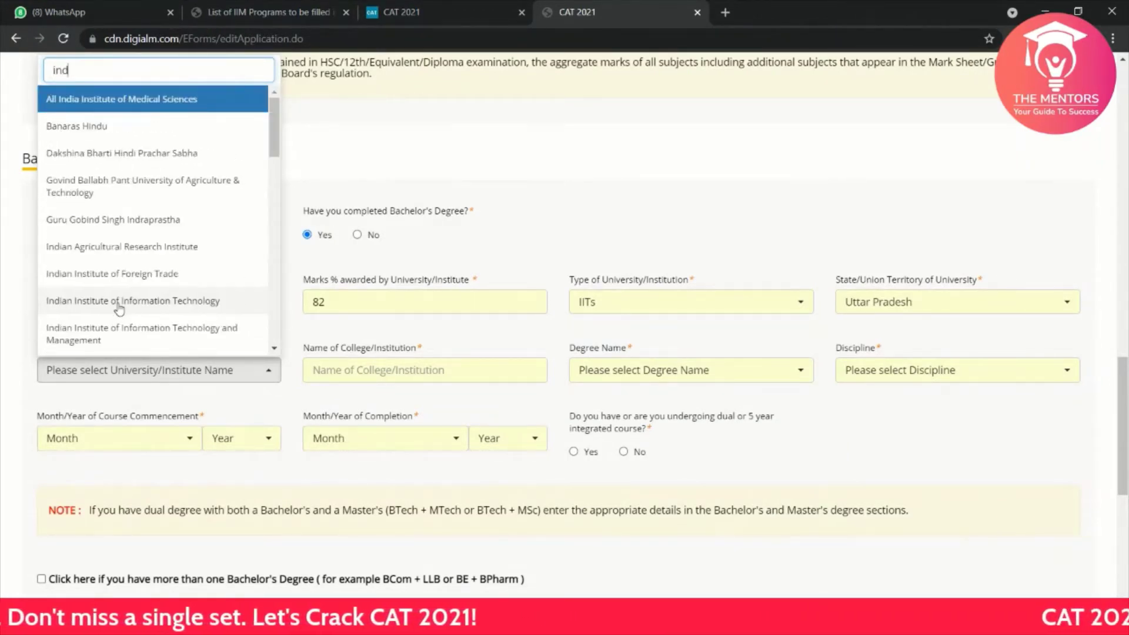
type("ian")
key("Down")
key("Down")
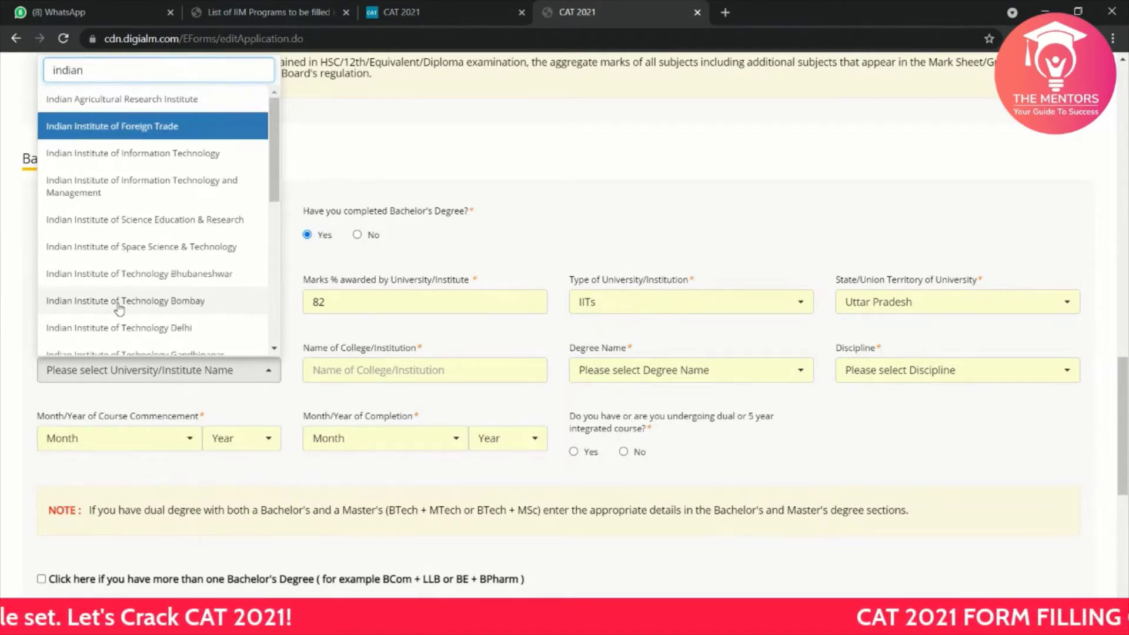
key("Down")
key("Down")
key("Down")
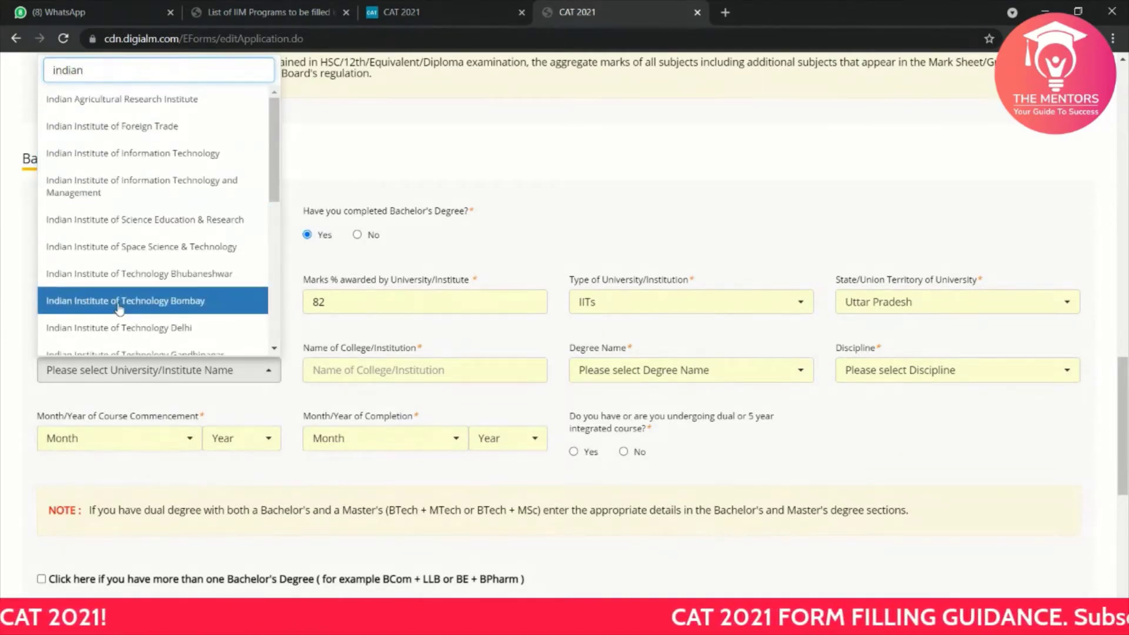
key("Down")
key("Down")
key("Down")
key("Down")
key("Down")
key("Down")
key("Down")
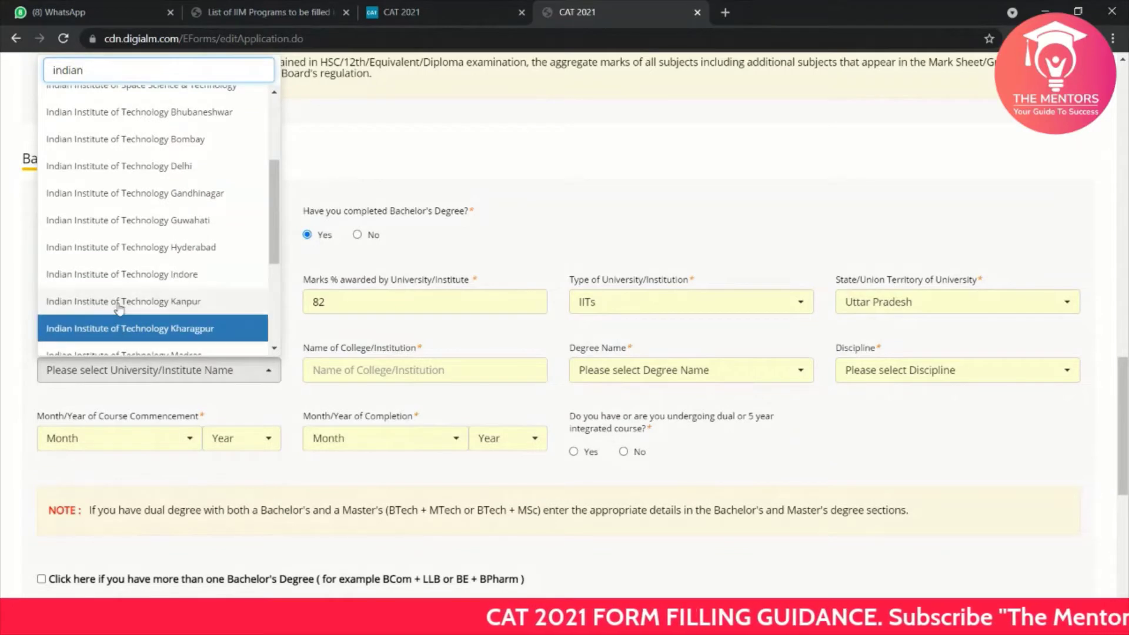
key("Down")
key("Up")
left_click(118, 305)
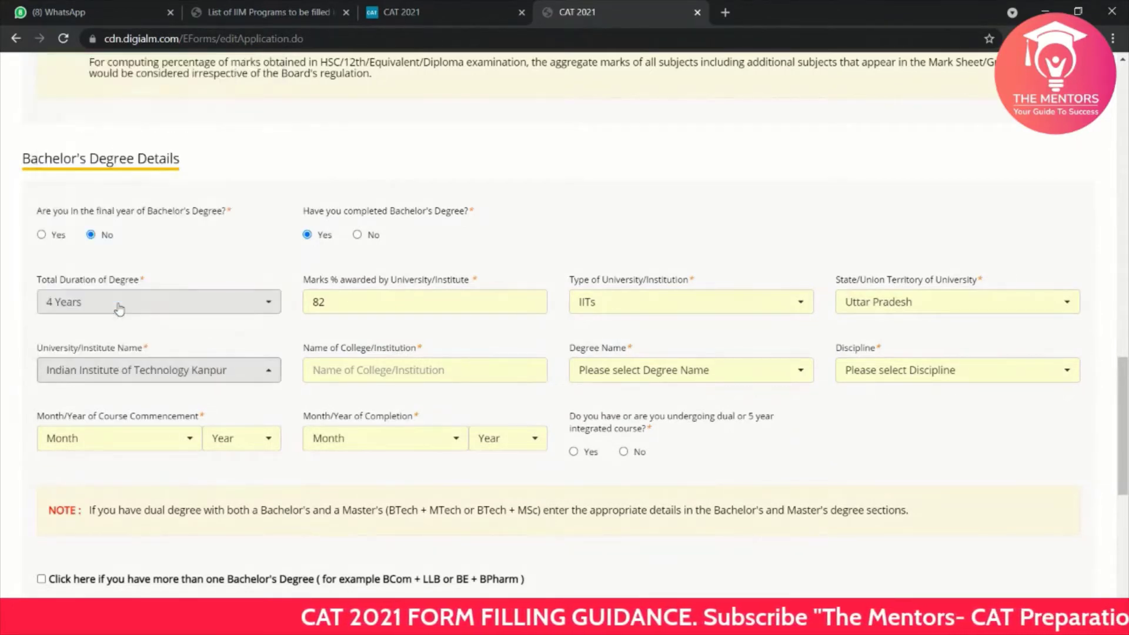
Step: Enter IIT Kanpur as the college name and choose BTECH - Bachelor of Technology as degree
left_click(343, 369)
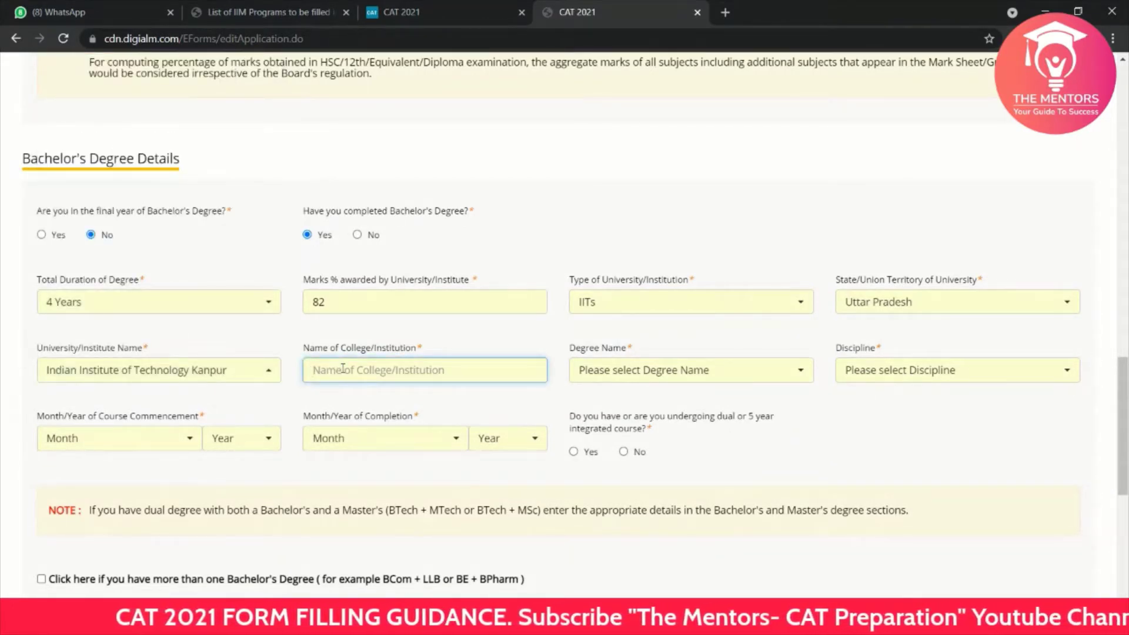
type("IIT Kanpur")
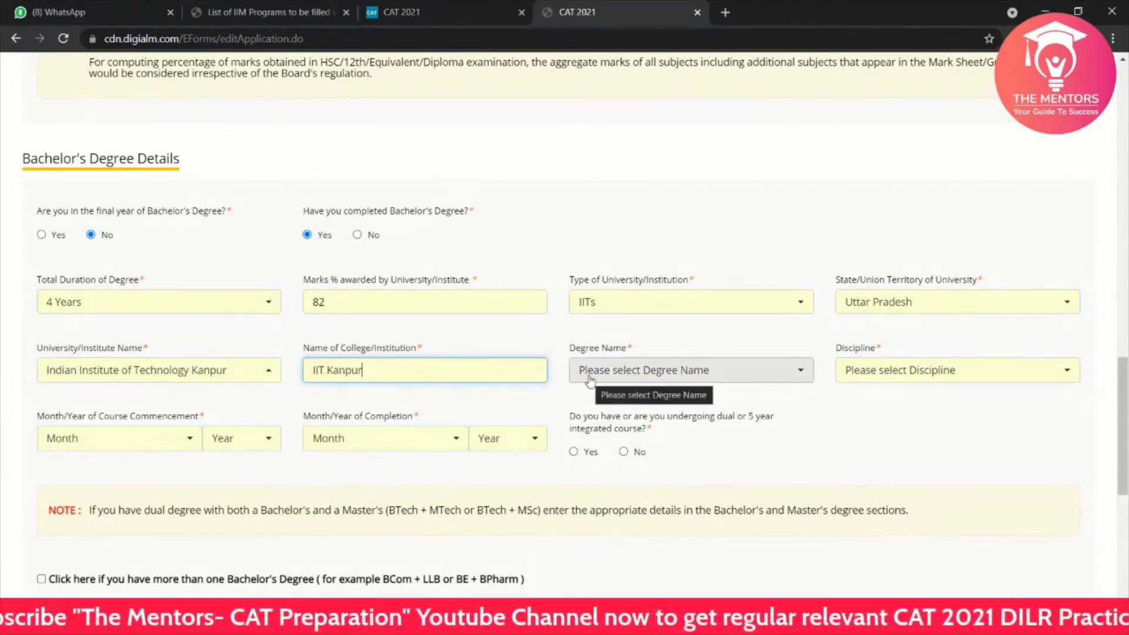
left_click(627, 377)
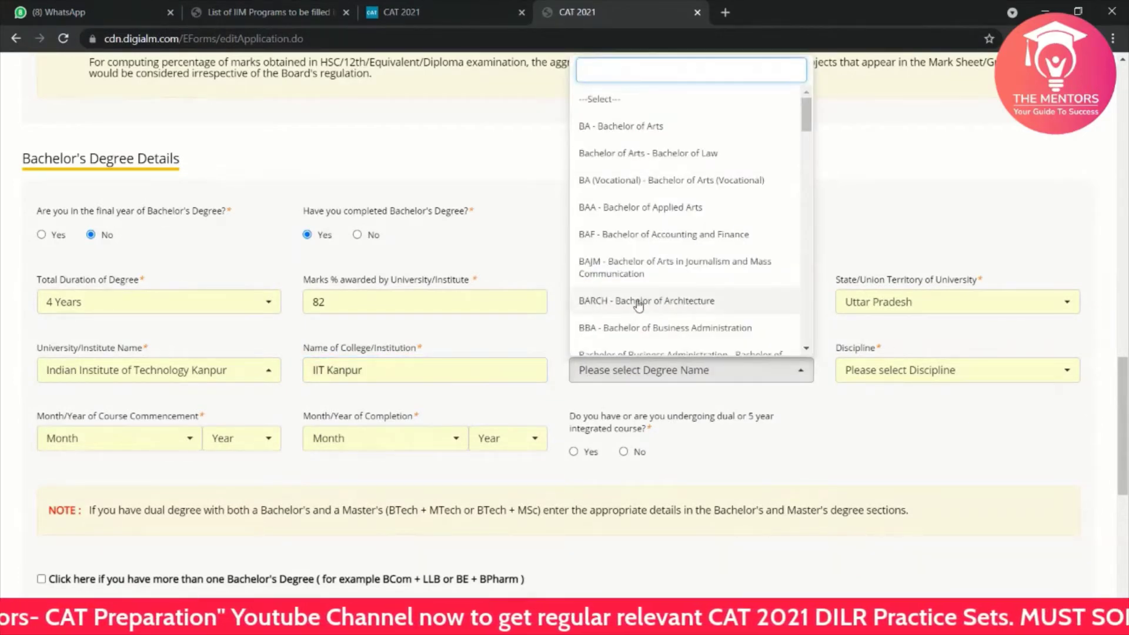
scroll(640, 305, "down", 1)
scroll(640, 304, "down", 4)
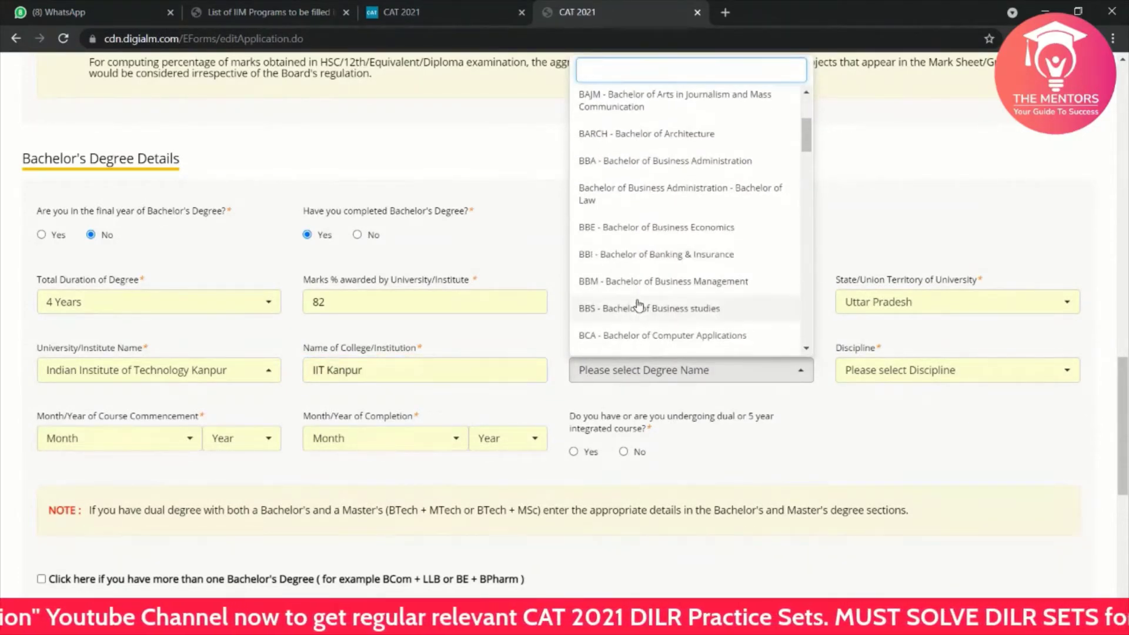
scroll(640, 305, "down", 5)
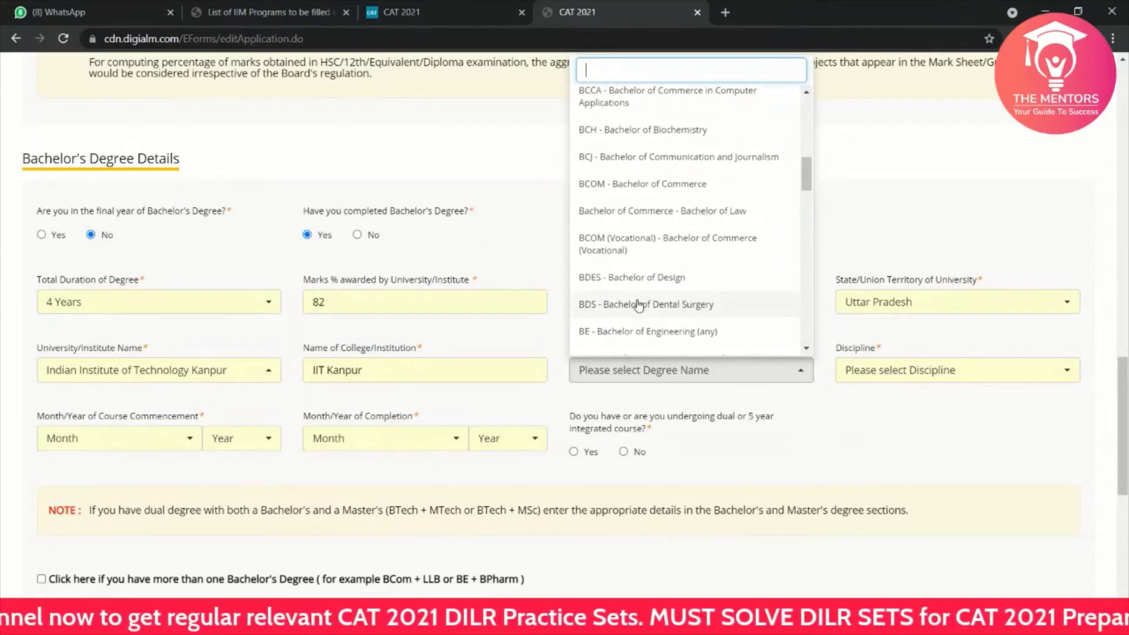
scroll(640, 305, "down", 6)
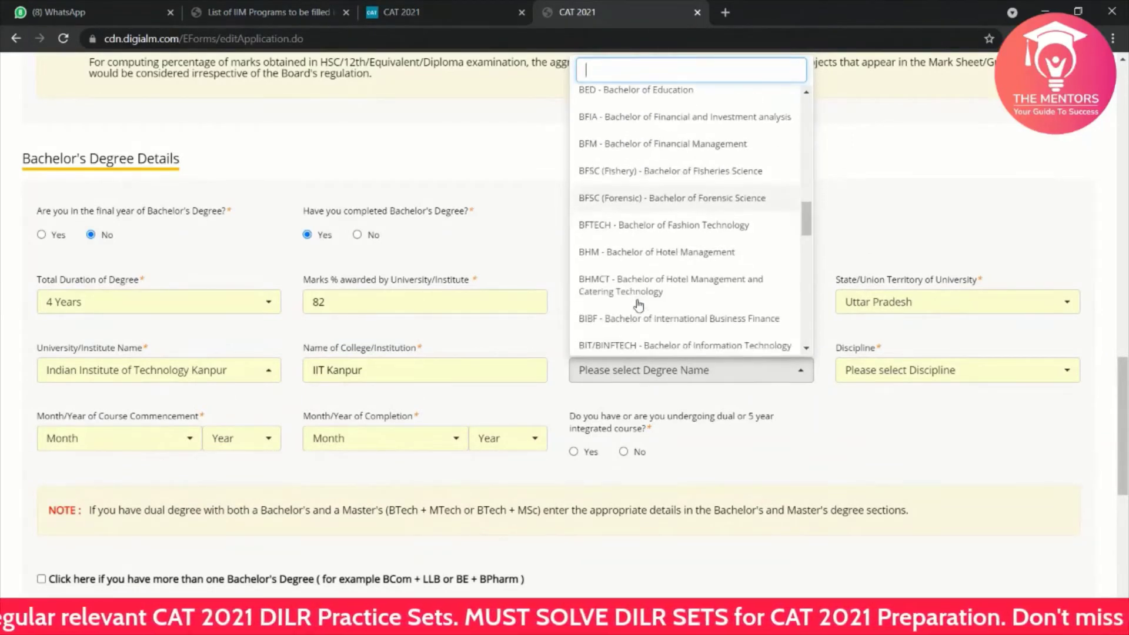
scroll(640, 305, "down", 7)
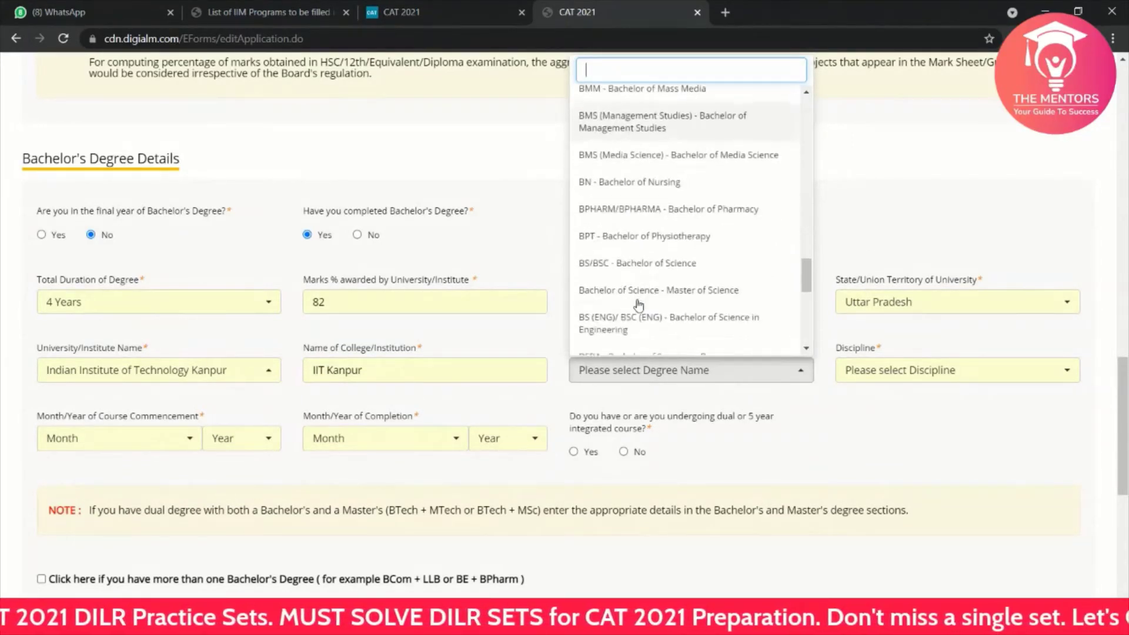
scroll(639, 305, "down", 4)
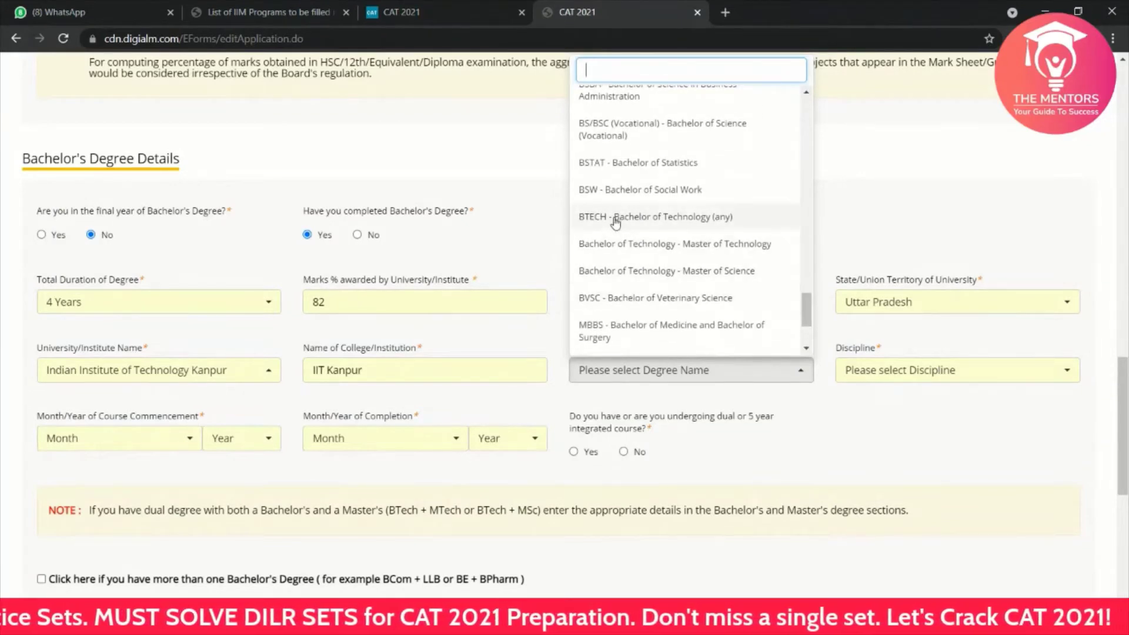
left_click(614, 217)
Step: Choose Computer Science as the Bachelor's discipline
left_click(895, 371)
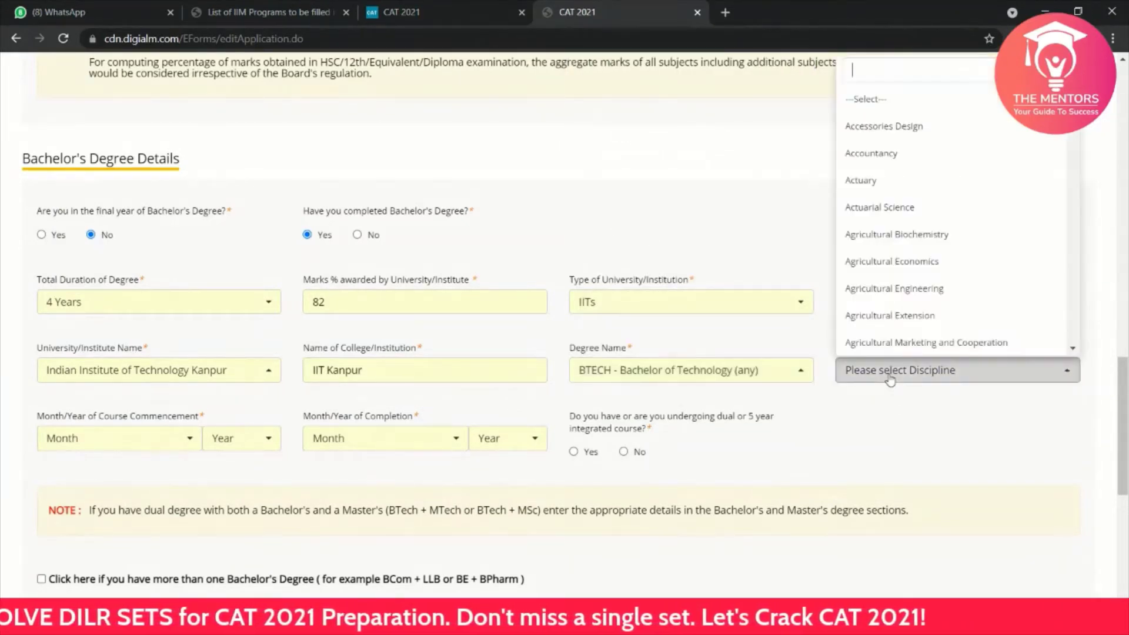
scroll(887, 303, "down", 8)
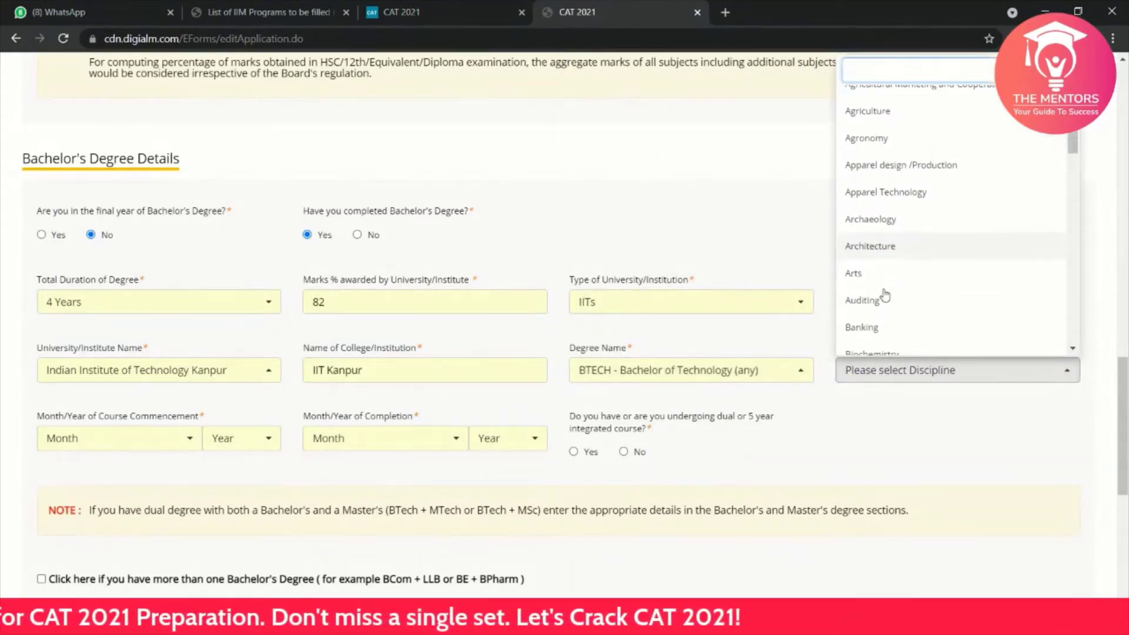
scroll(885, 295, "down", 10)
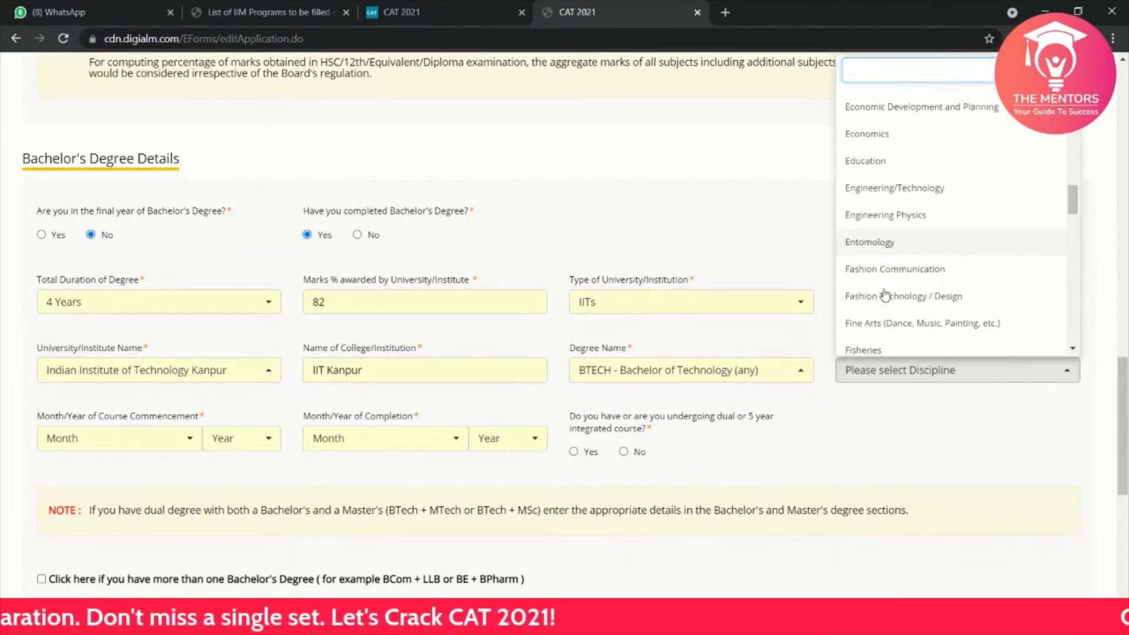
scroll(885, 294, "up", 4)
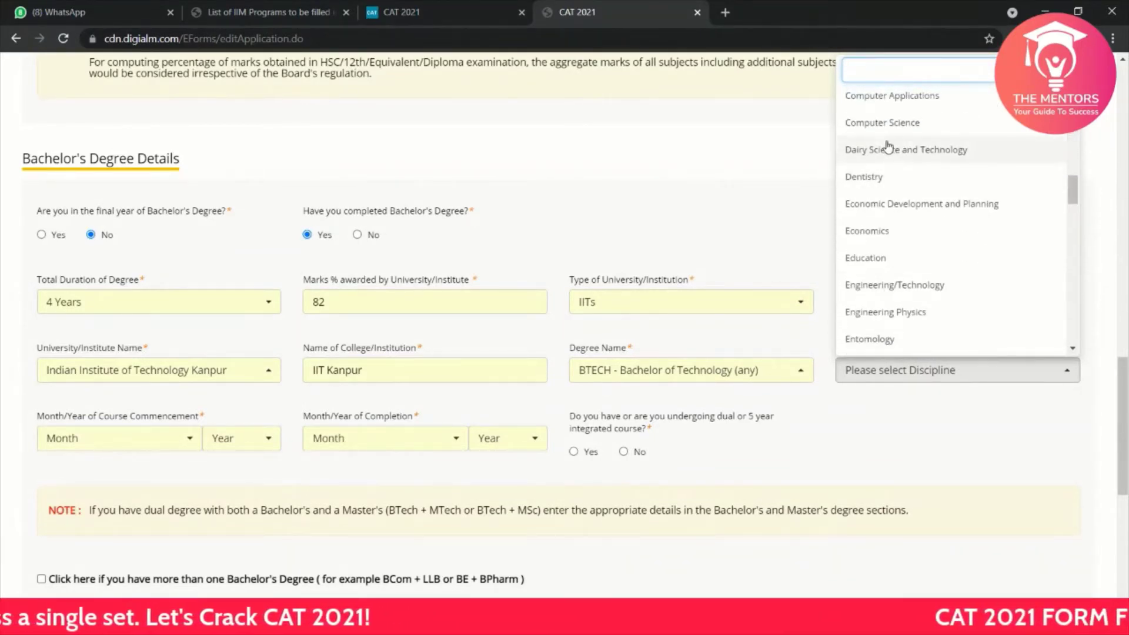
scroll(888, 146, "up", 2)
left_click(872, 170)
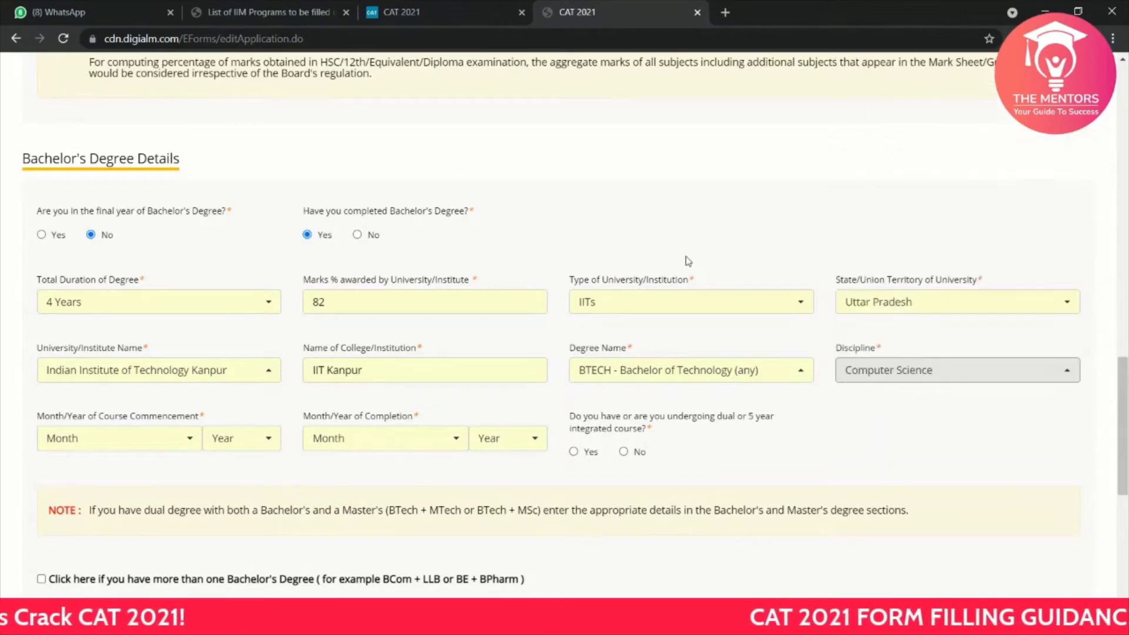
scroll(325, 362, "down", 3)
Step: Set the course period from July 2015 to July 2019 and answer No to dual/integrated course
left_click(81, 292)
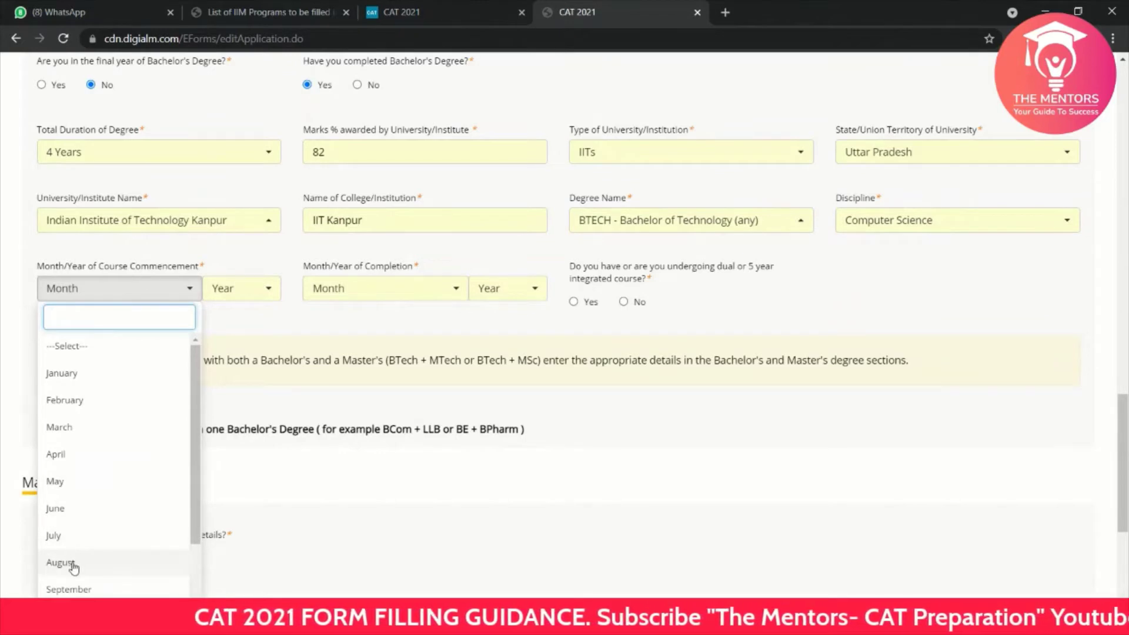
left_click(59, 536)
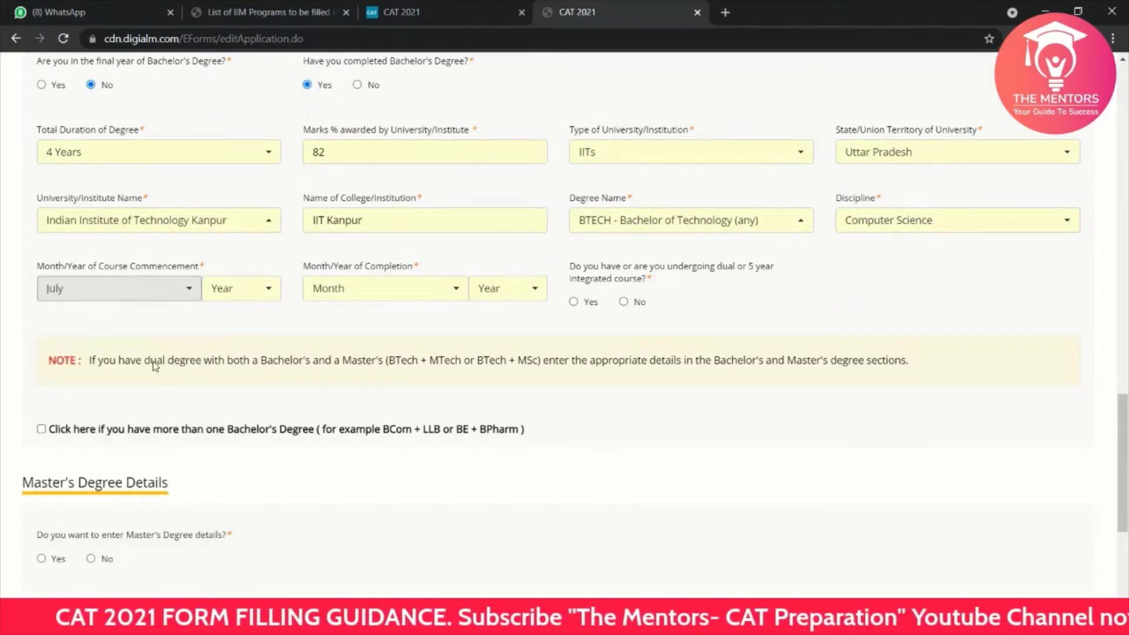
left_click(232, 294)
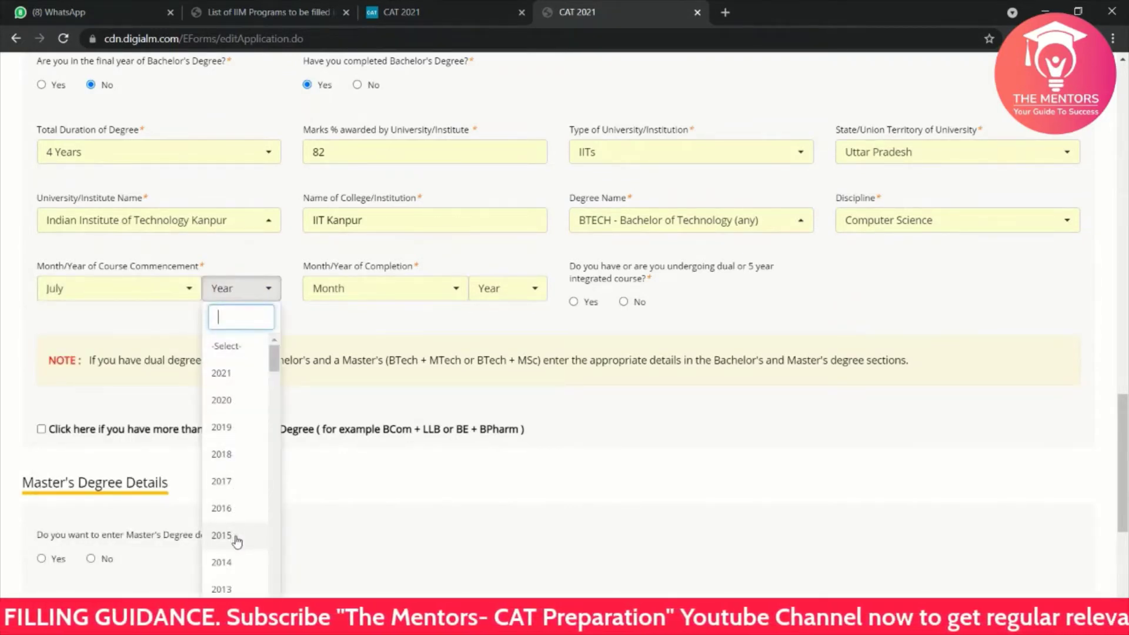
left_click(235, 536)
left_click(366, 294)
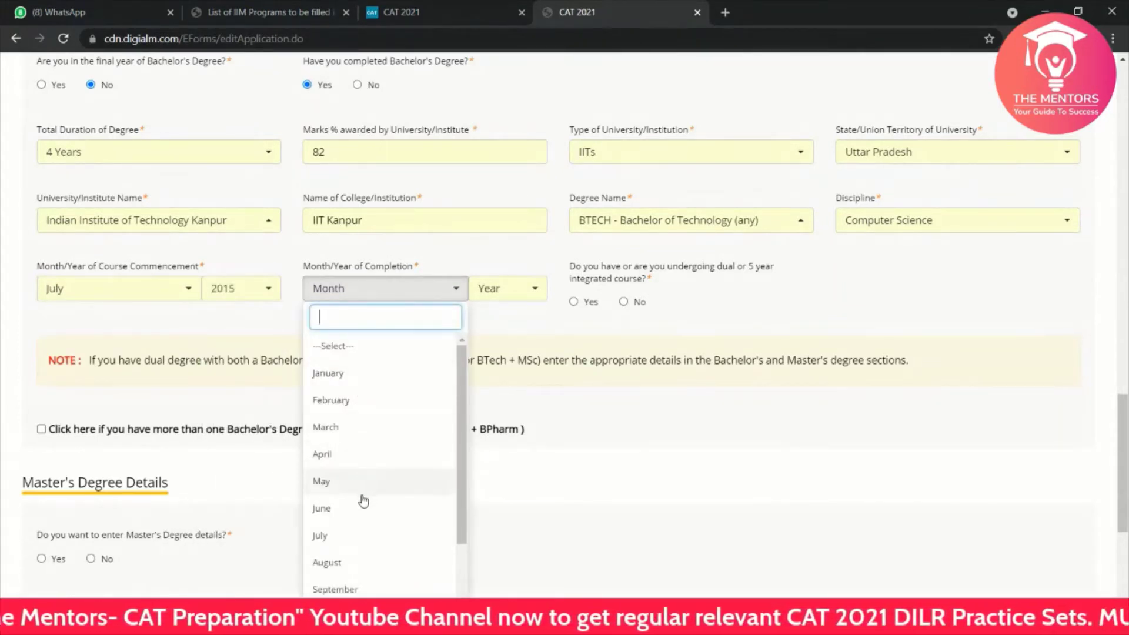
left_click(355, 536)
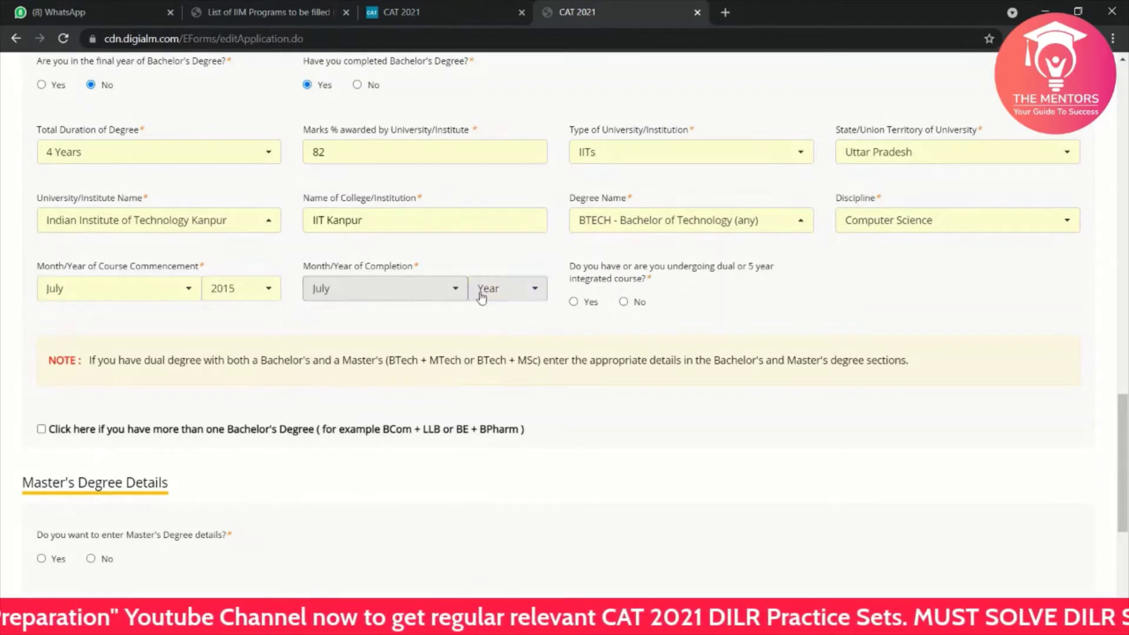
left_click(501, 291)
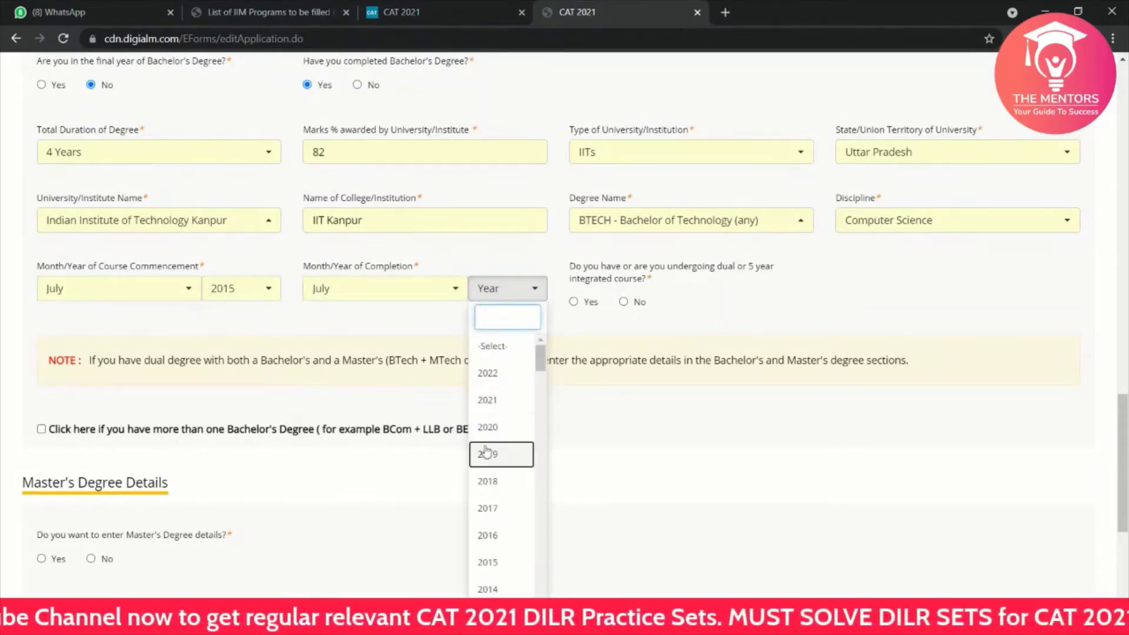
left_click(487, 455)
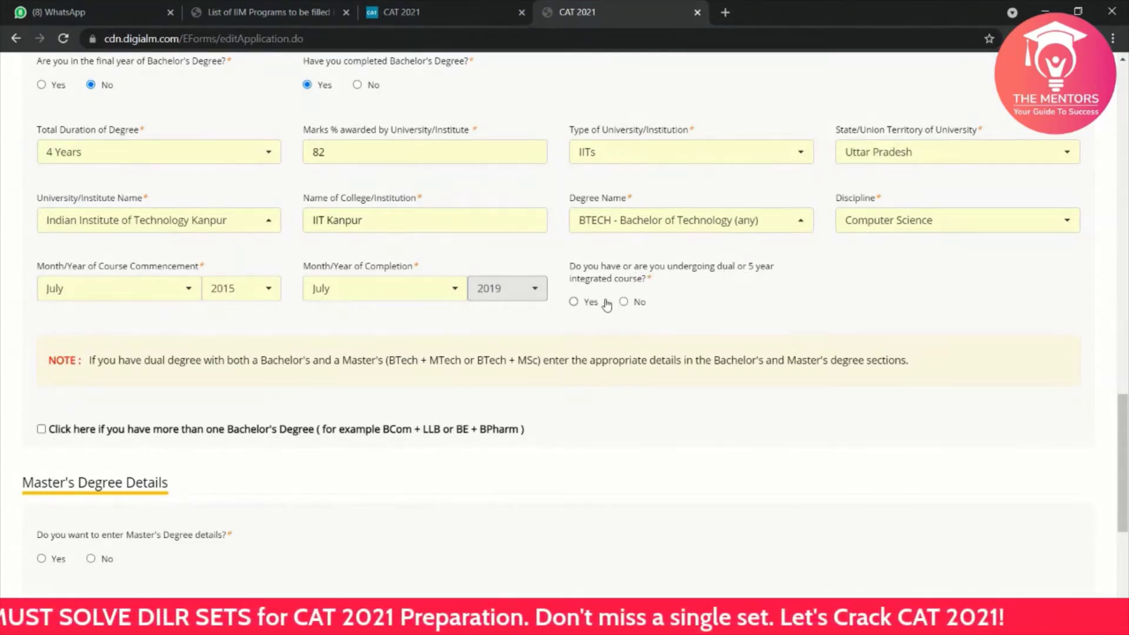
left_click(624, 302)
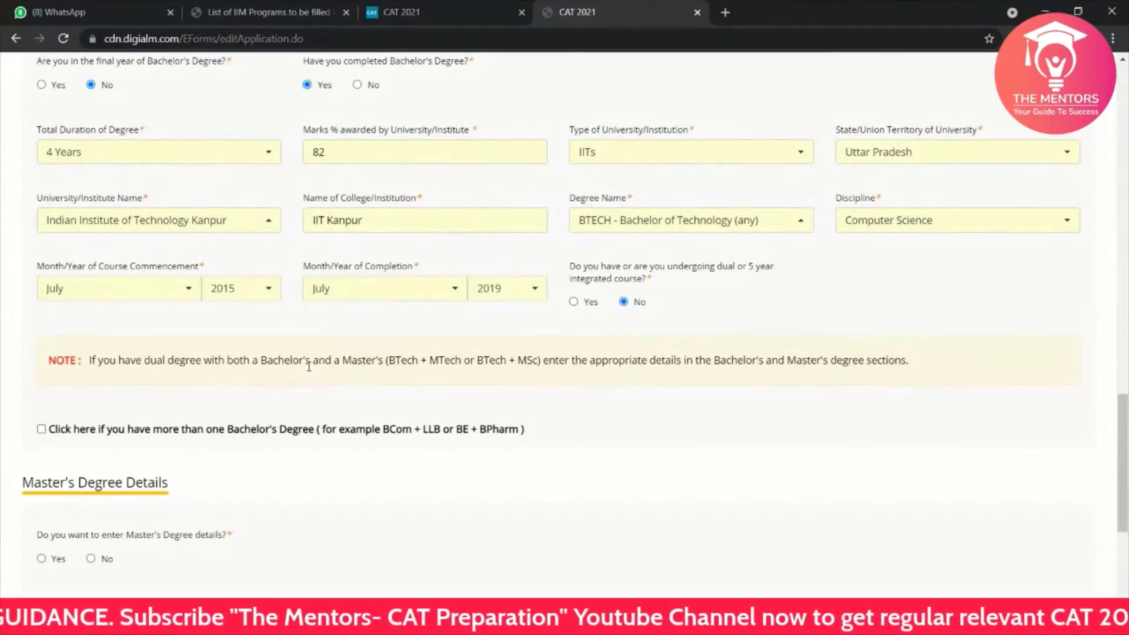
Step: Toggle the second Bachelor's degree section on and off, then answer No for Master's degree
scroll(309, 366, "down", 3)
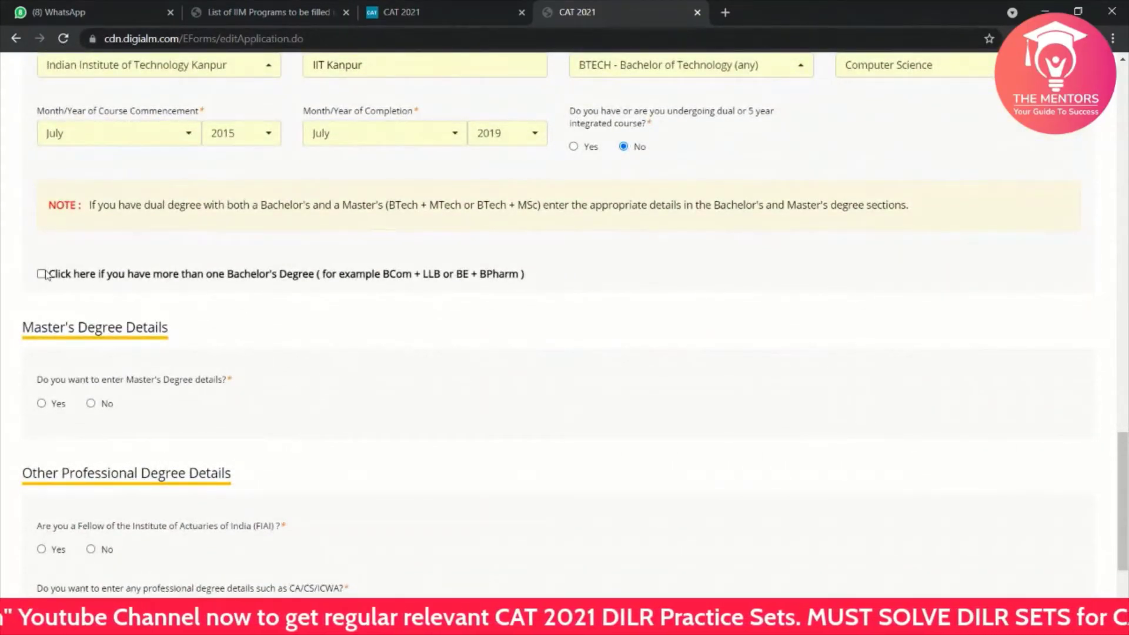
left_click(42, 274)
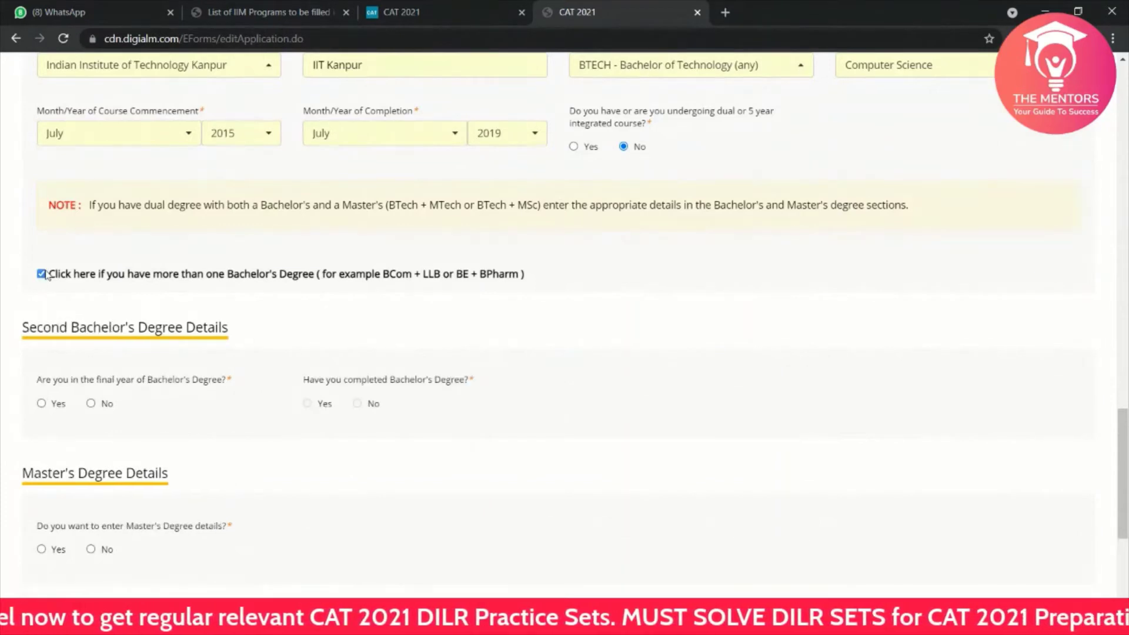
left_click(42, 274)
scroll(146, 321, "down", 2)
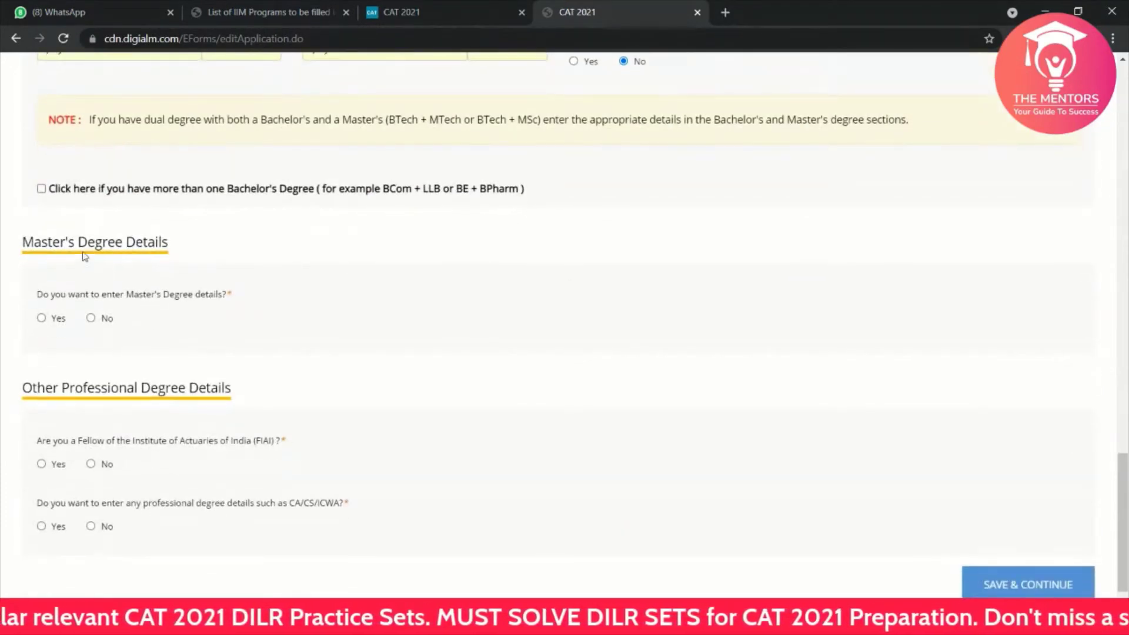
left_click(91, 319)
Step: Answer No to the CA/CS/ICWA professional degree question, correcting an initial Yes
scroll(141, 454, "down", 1)
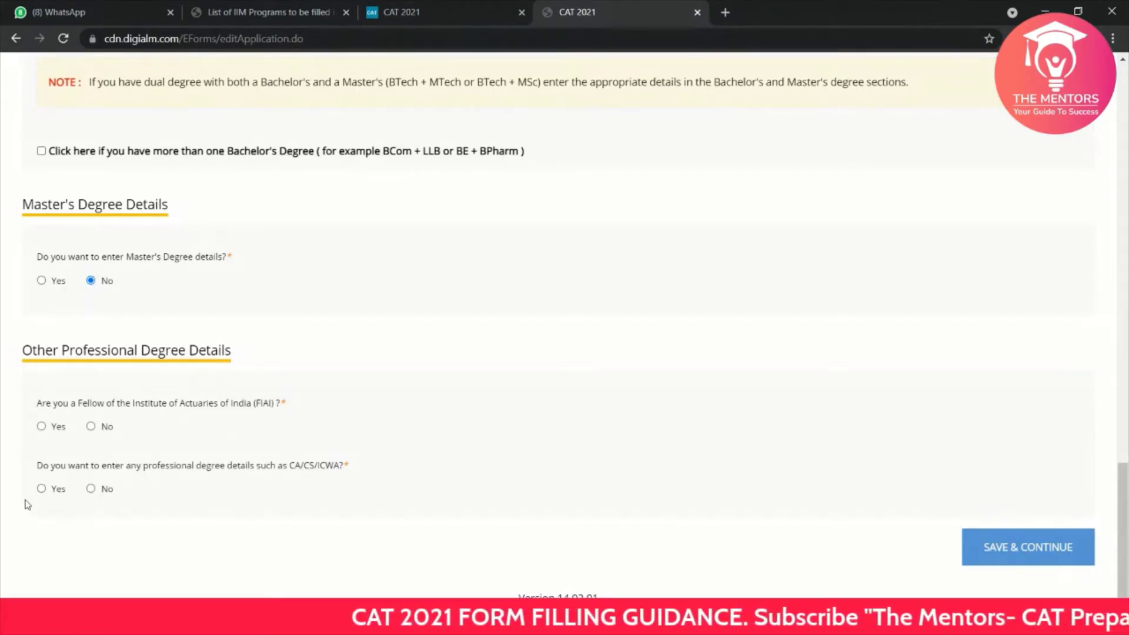
left_click(49, 492)
scroll(222, 540, "down", 3)
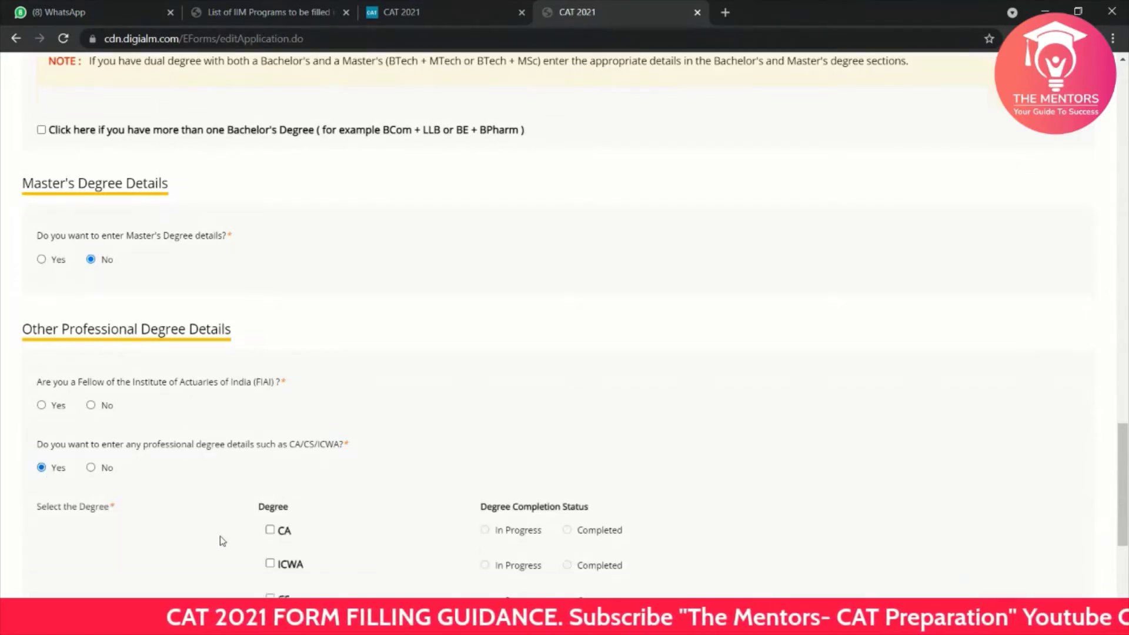
scroll(222, 540, "down", 1)
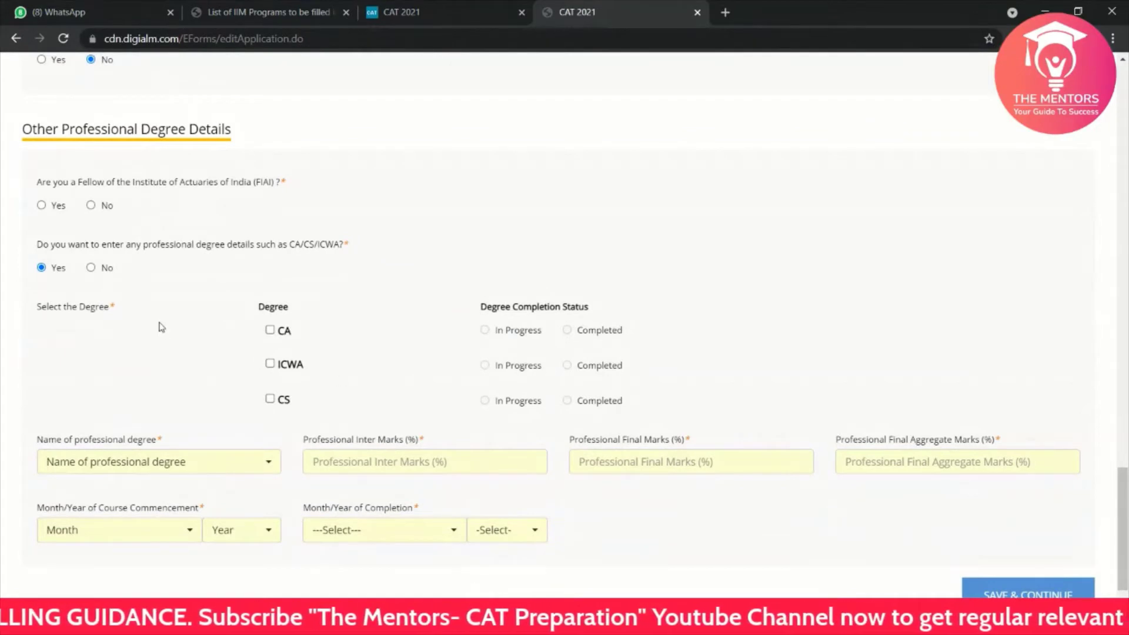
scroll(162, 327, "up", 1)
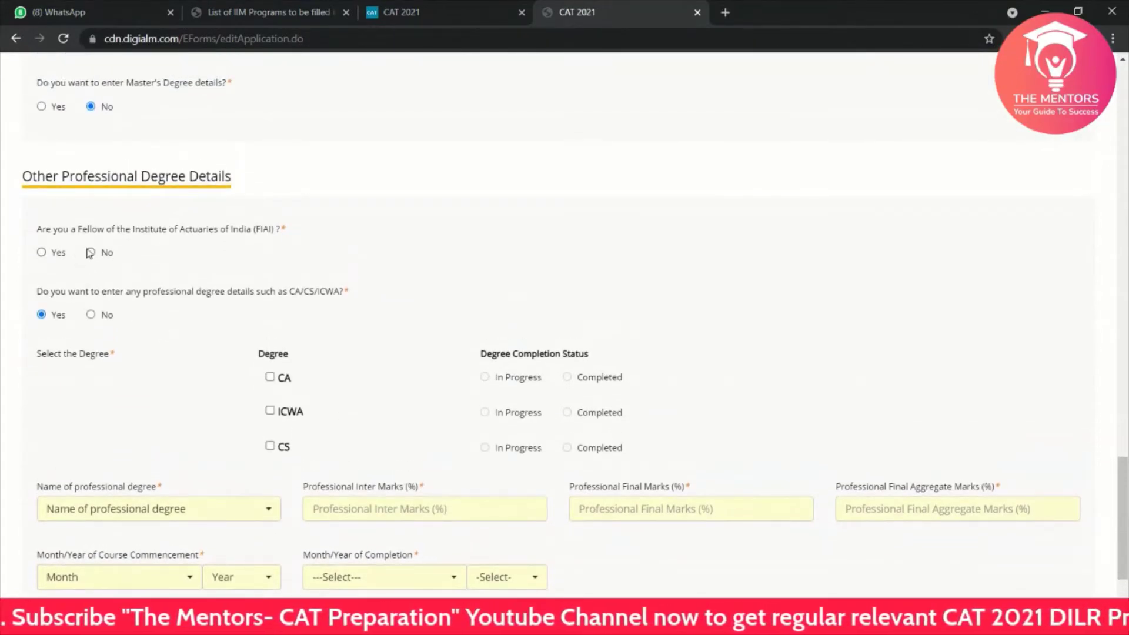
left_click(91, 315)
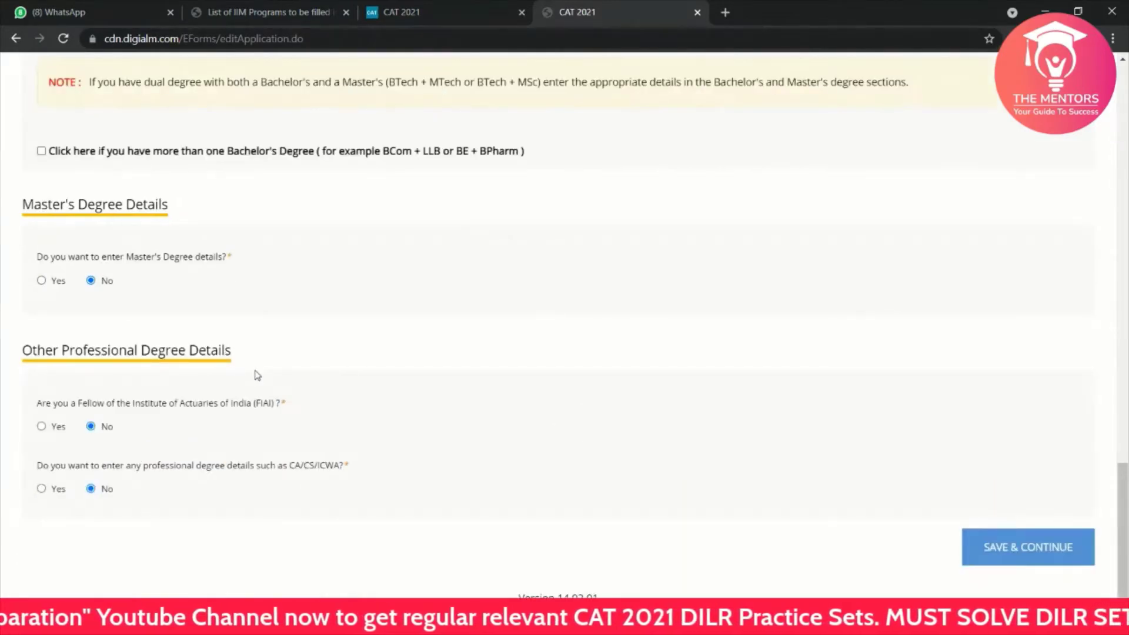
Step: Try saving the academic details and dismiss the missing SSC board warning
scroll(538, 457, "up", 15)
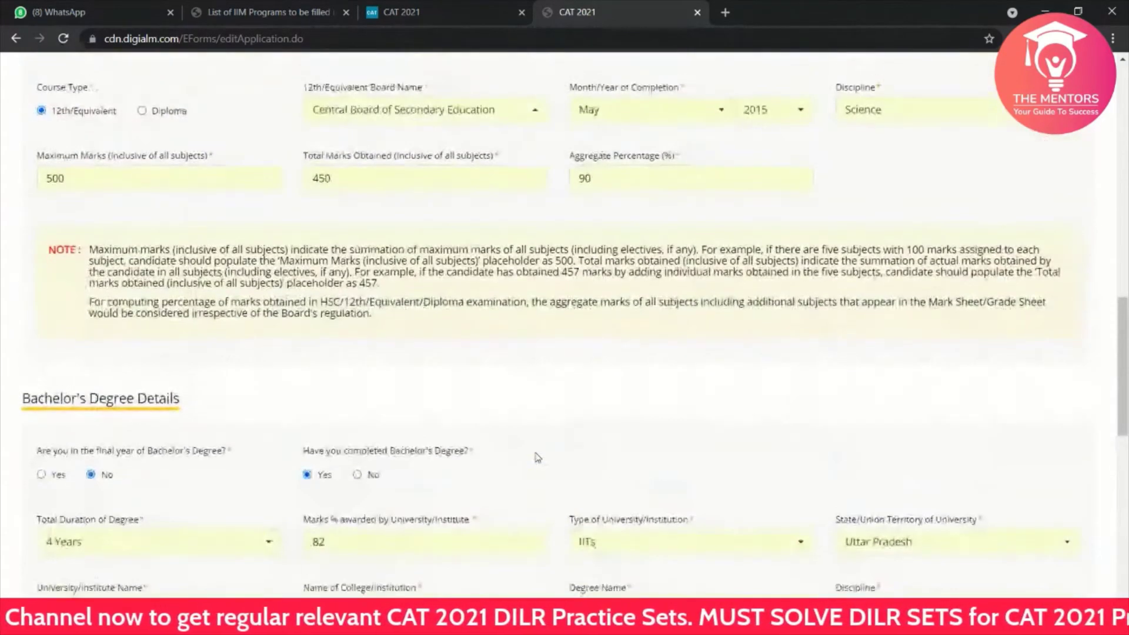
scroll(538, 457, "down", 4)
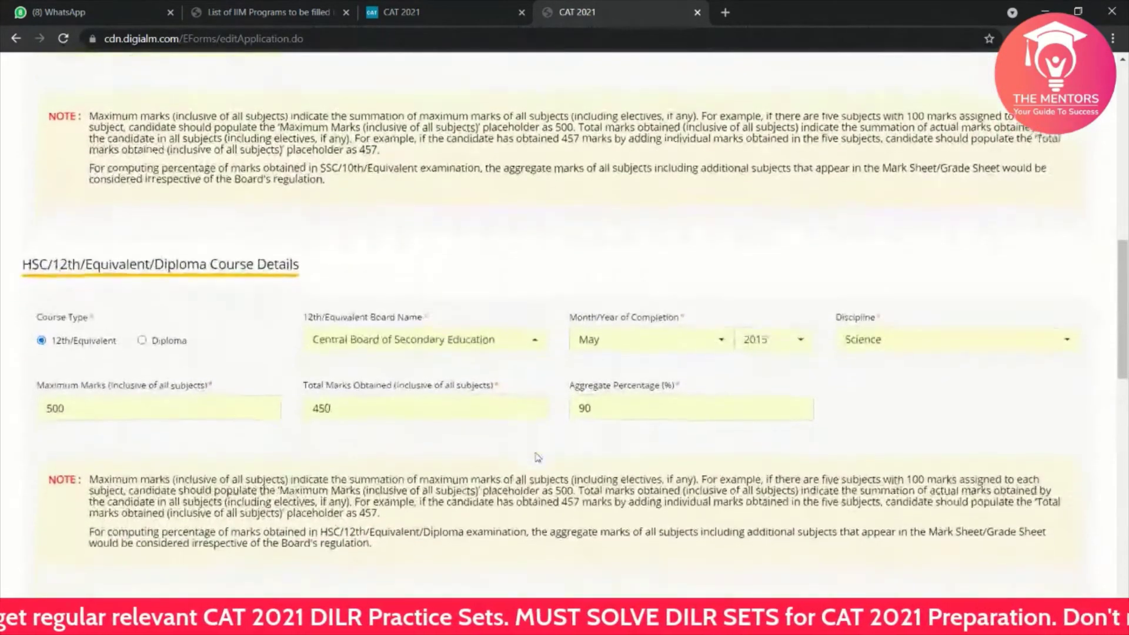
scroll(538, 458, "down", 6)
scroll(537, 458, "up", 14)
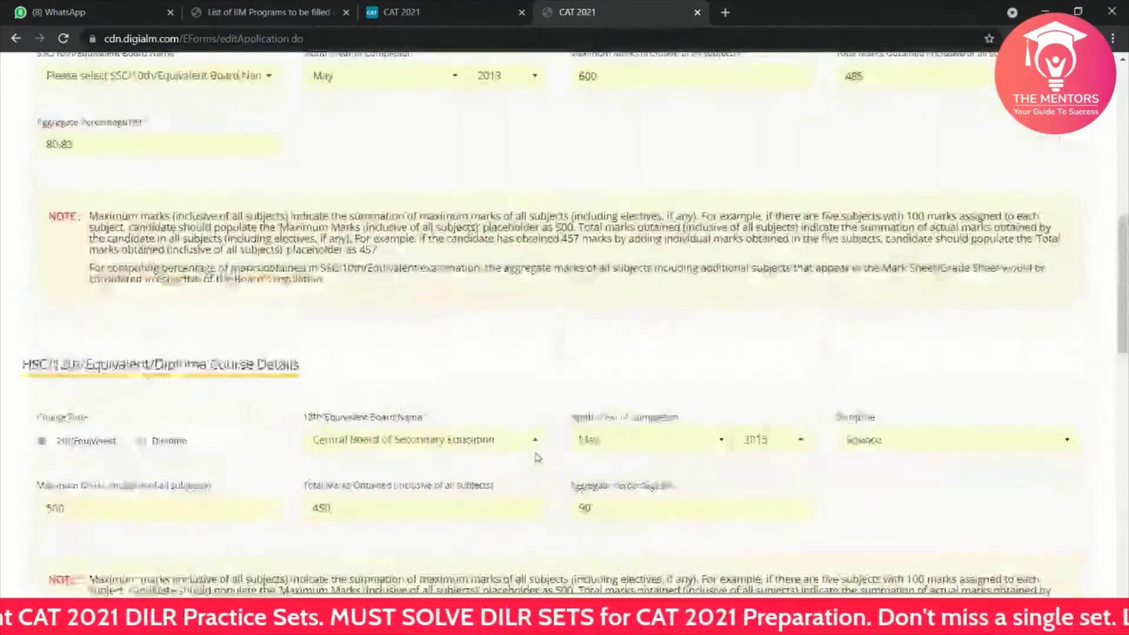
scroll(536, 455, "down", 15)
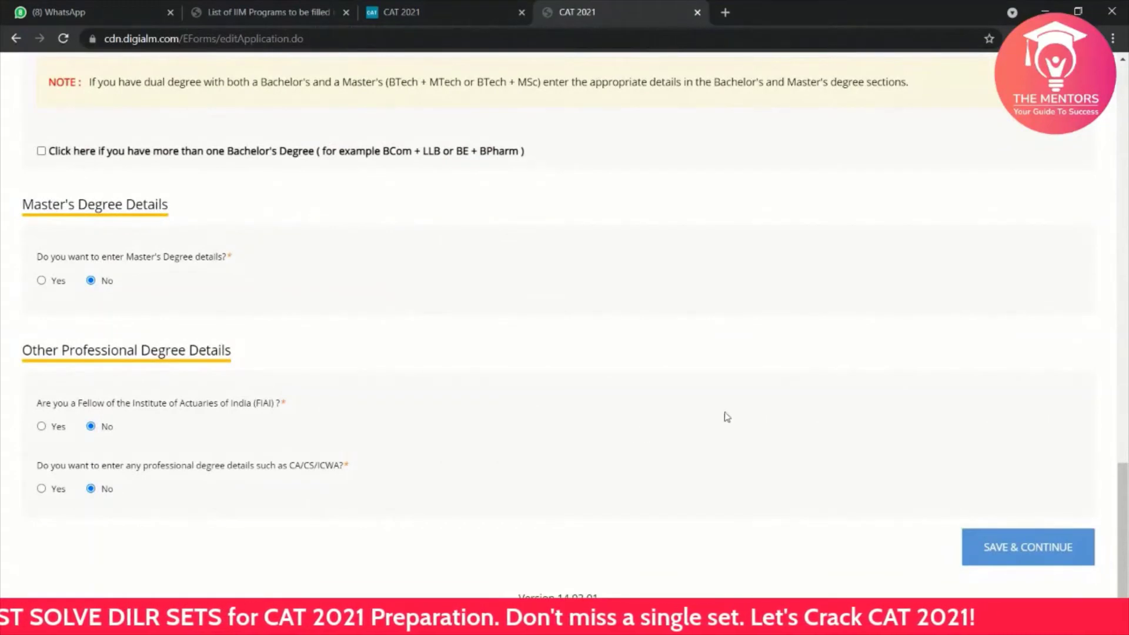
left_click(1007, 550)
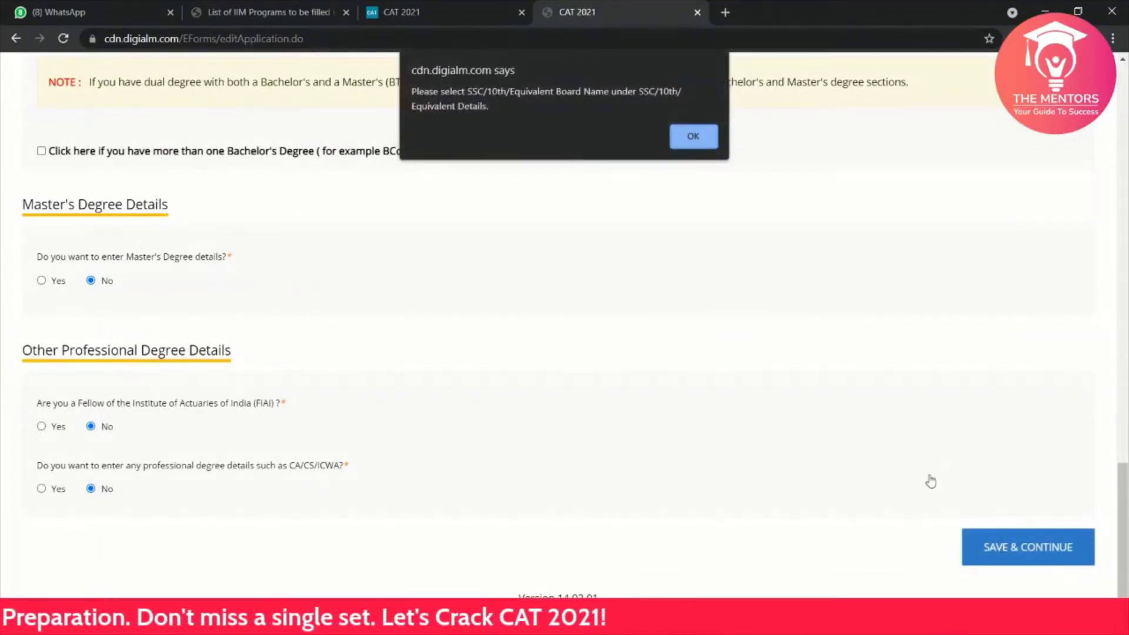
left_click(678, 144)
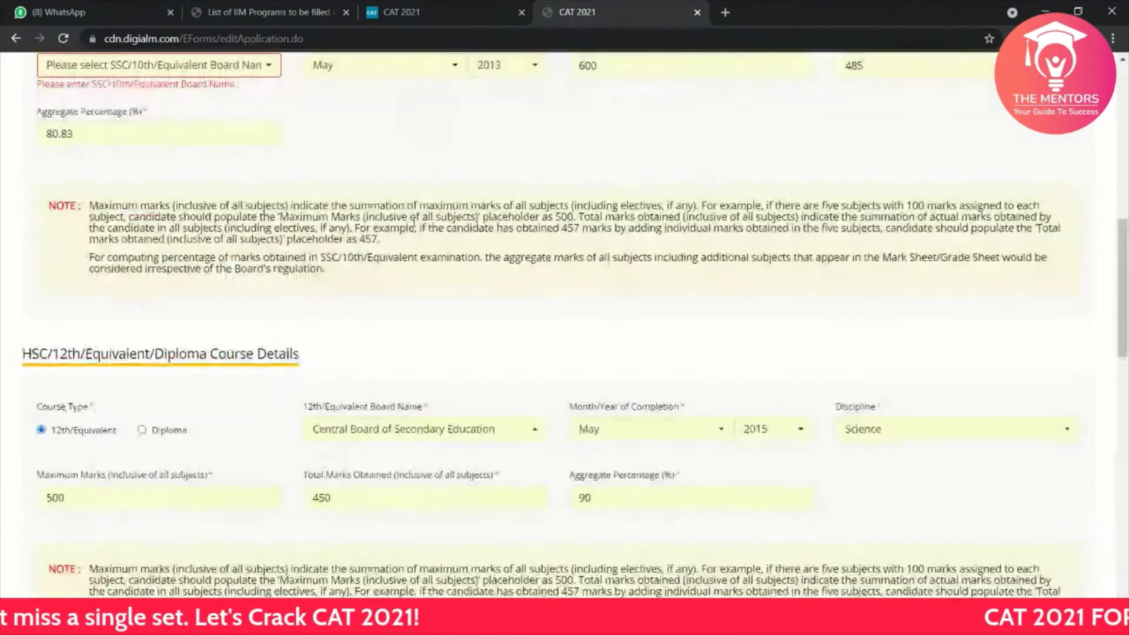
Step: Set the SSC board to Central Board of Secondary Education and save the academics successfully
scroll(415, 226, "down", 3)
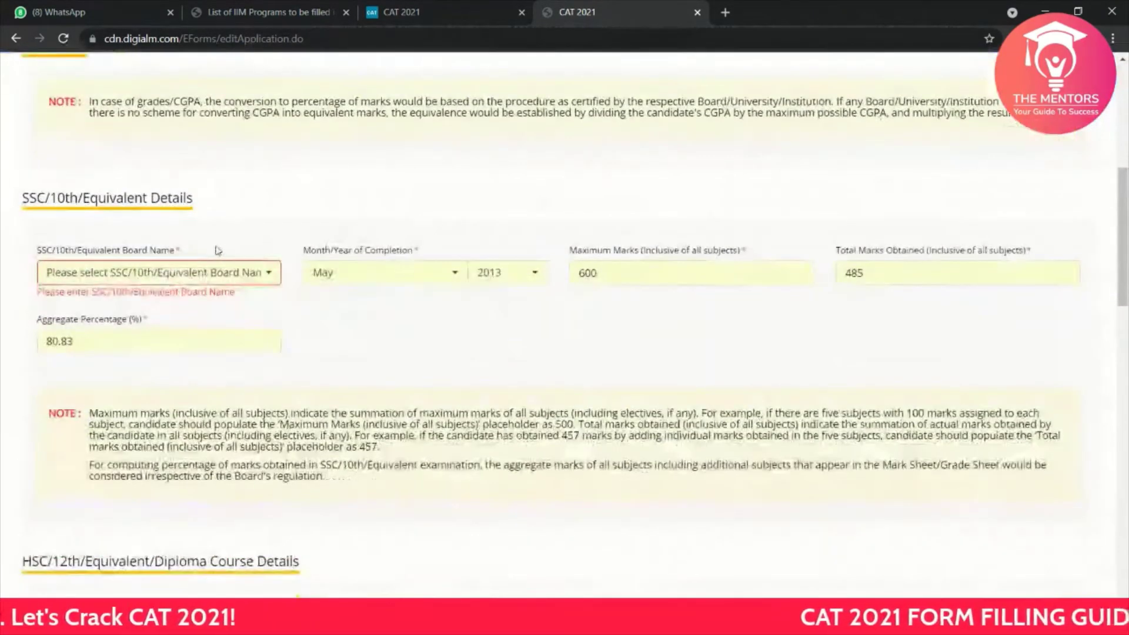
left_click(189, 269)
scroll(124, 419, "down", 4)
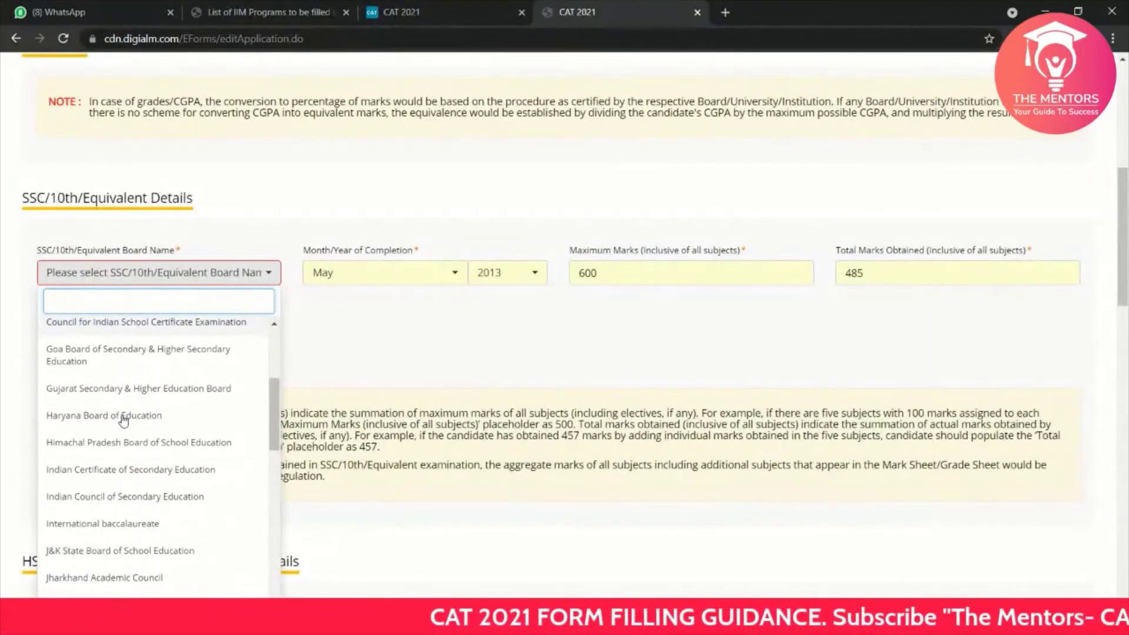
scroll(124, 419, "up", 3)
left_click(124, 424)
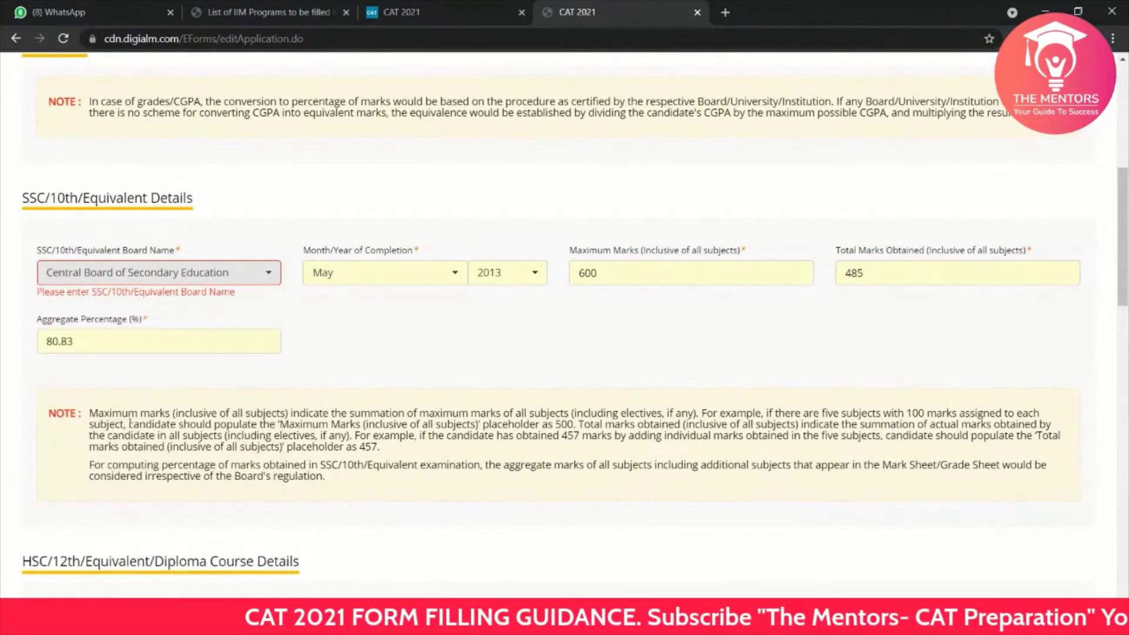
scroll(502, 524, "down", 3)
scroll(522, 184, "down", 15)
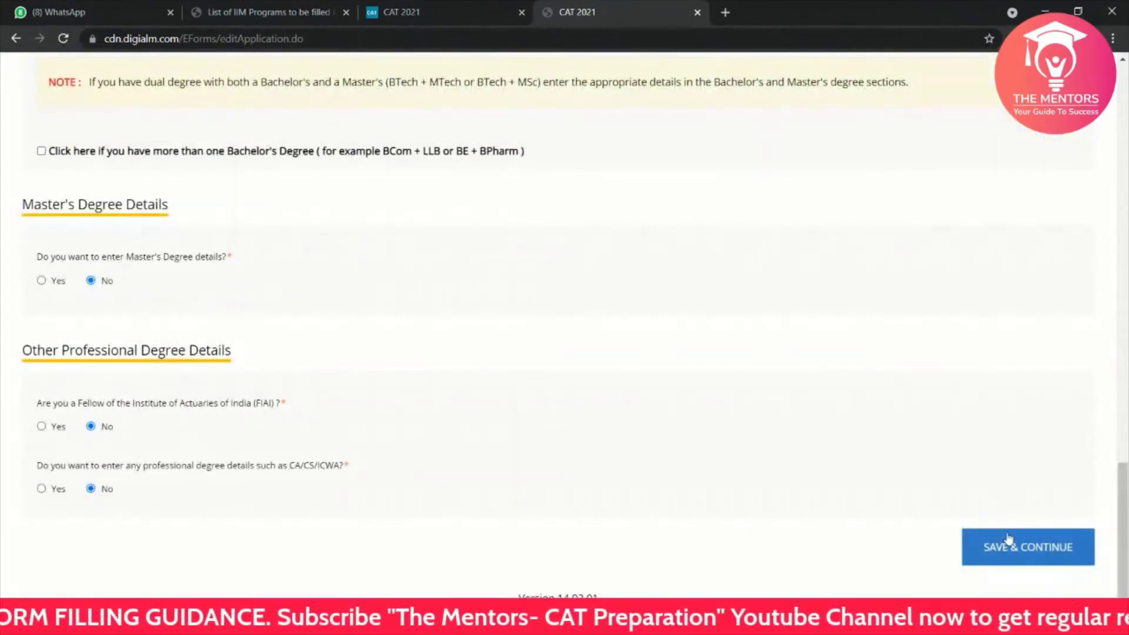
left_click(1008, 539)
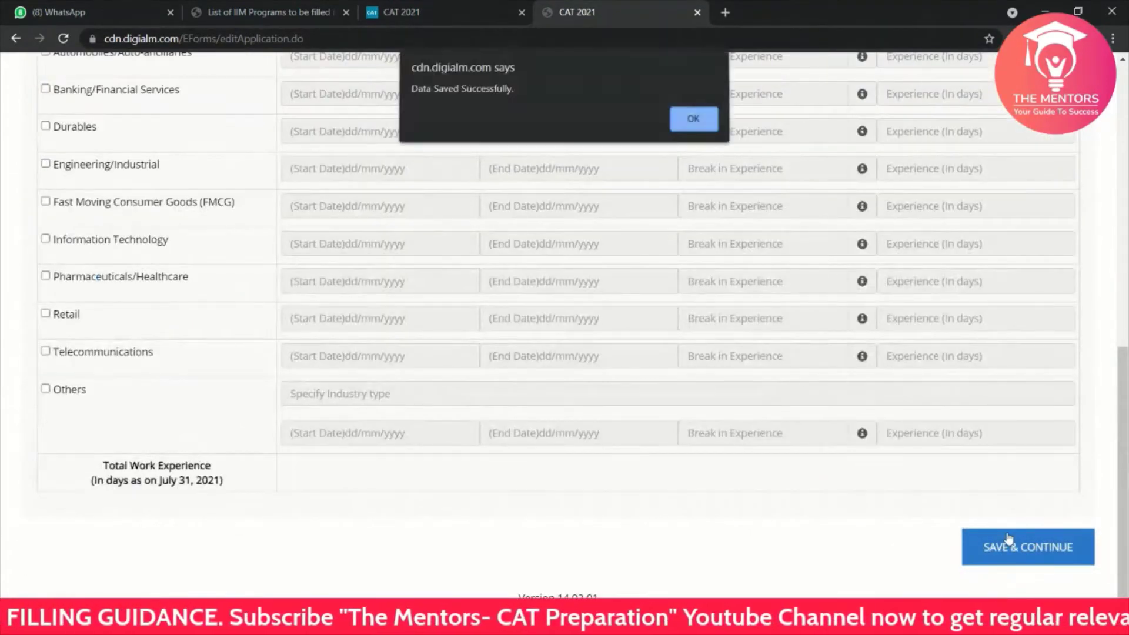
left_click(693, 121)
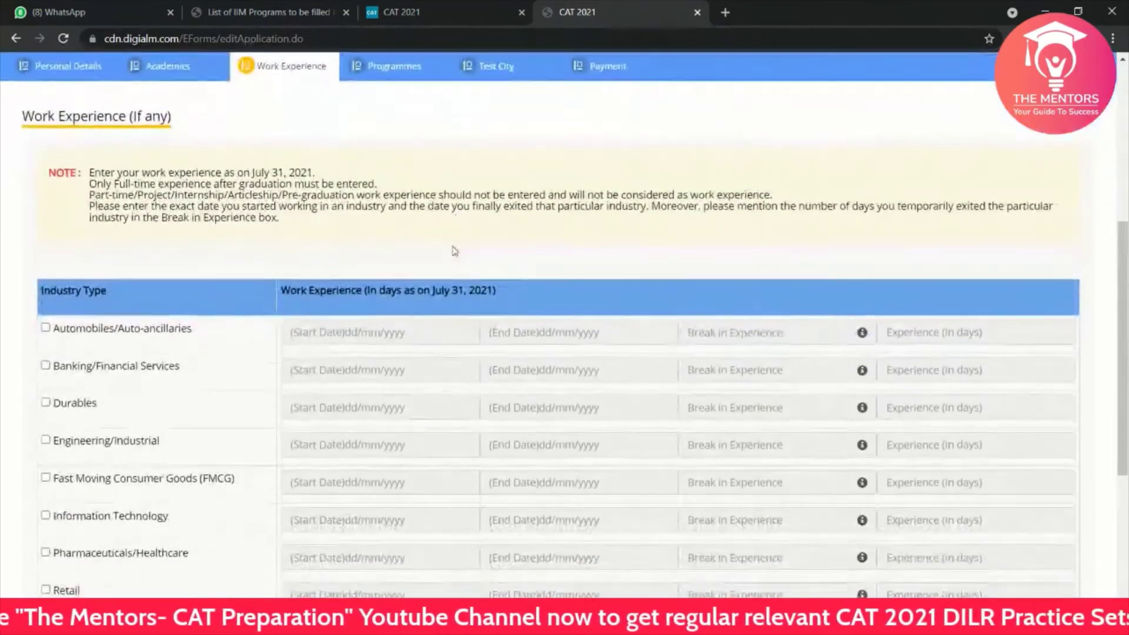
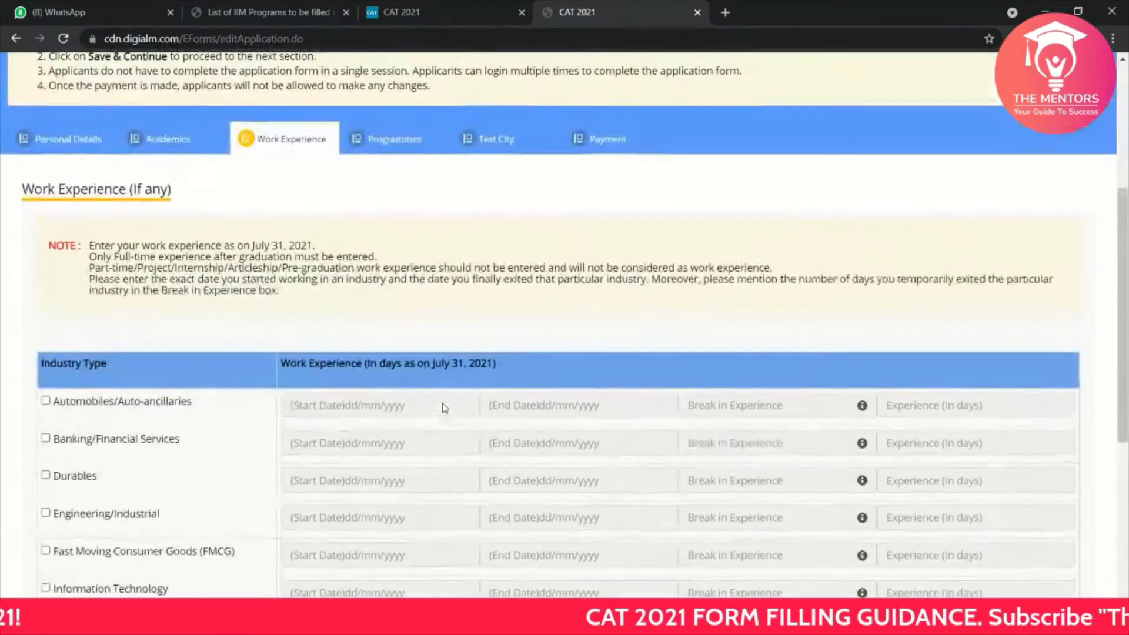
Step: Scroll the blank Work Experience industry table down to Total Work Experience and Save & Continue
scroll(442, 404, "down", 3)
scroll(442, 403, "down", 5)
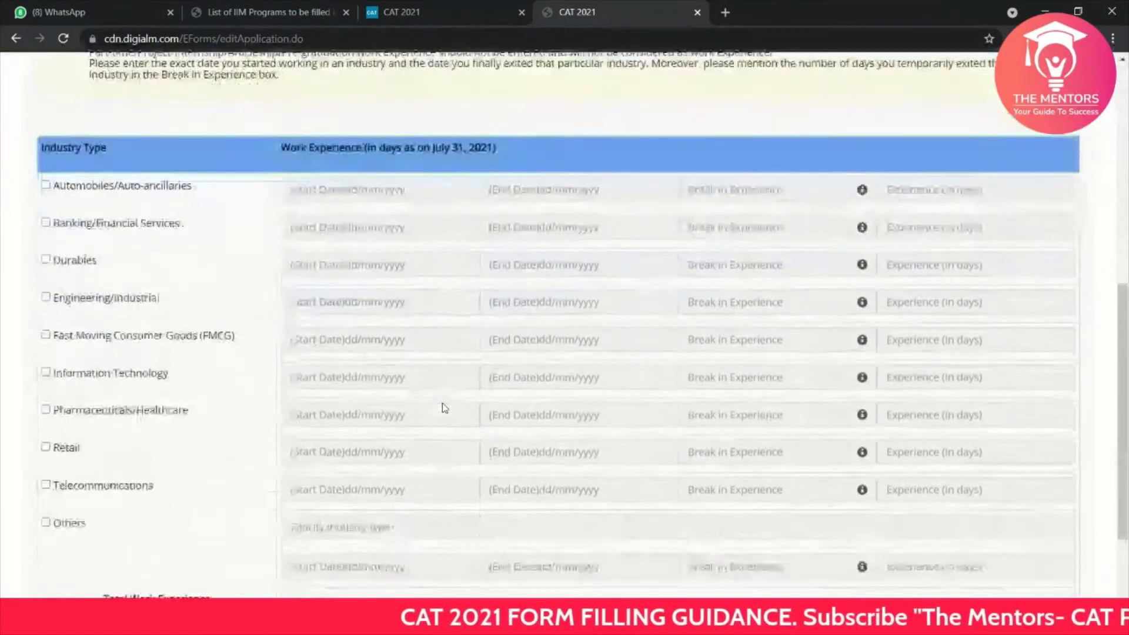
scroll(444, 408, "up", 8)
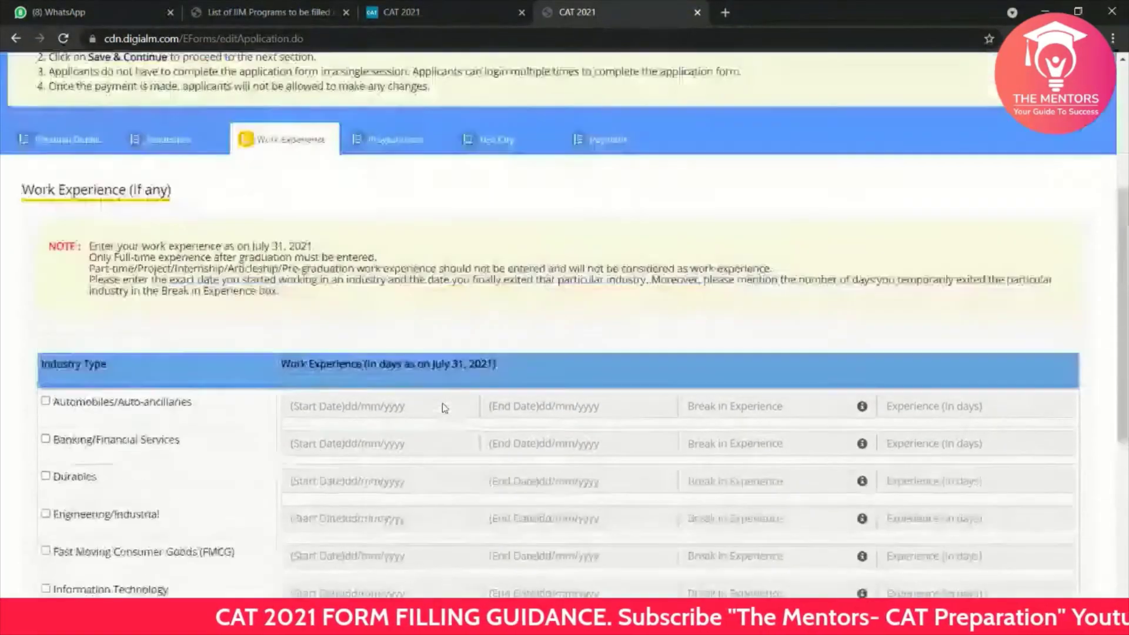
scroll(445, 408, "down", 8)
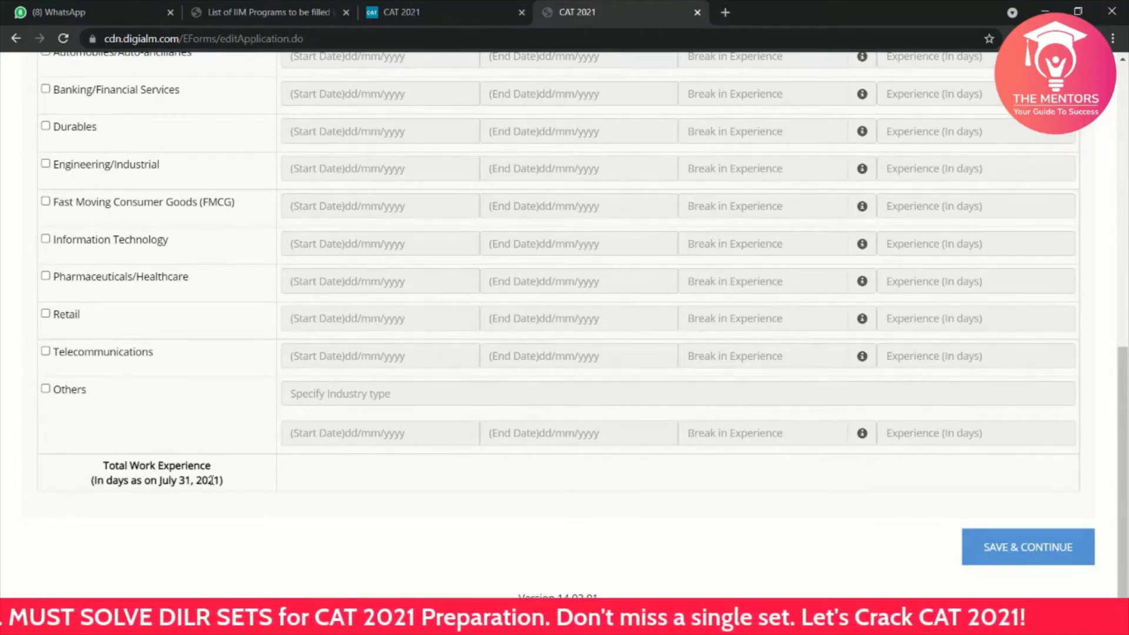
left_click_drag(221, 480, 152, 482)
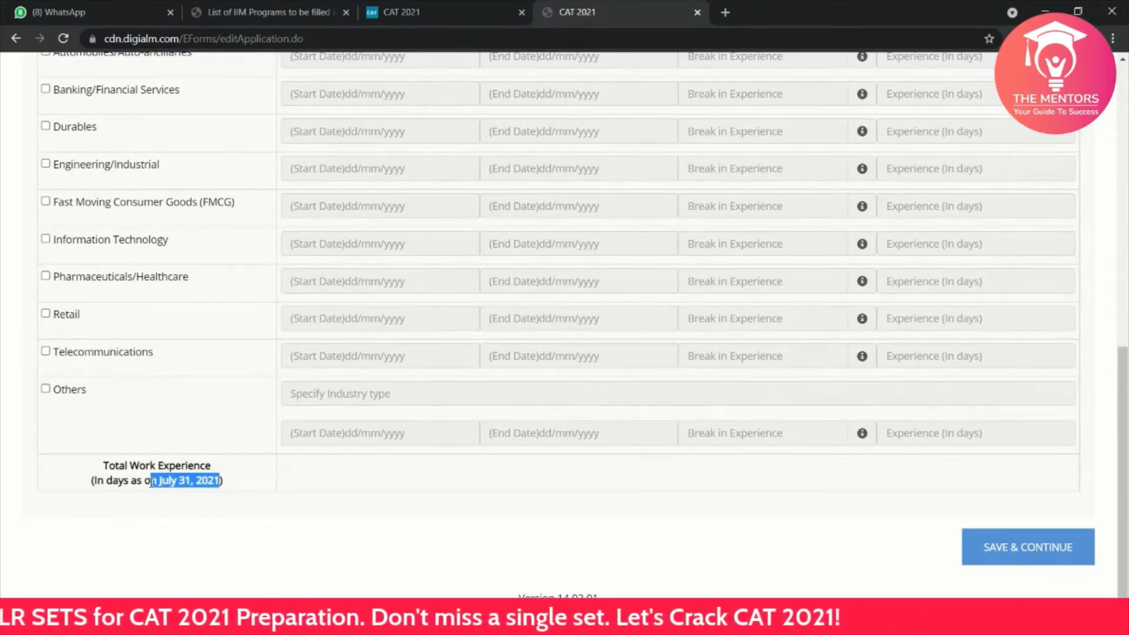
left_click(152, 482)
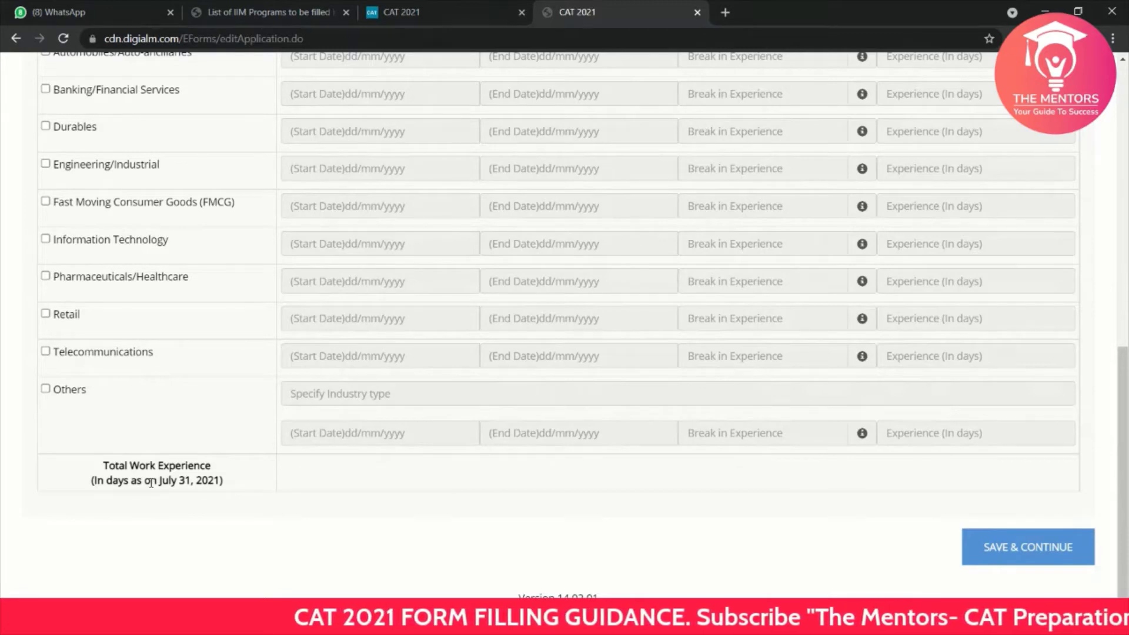
scroll(127, 387, "up", 2)
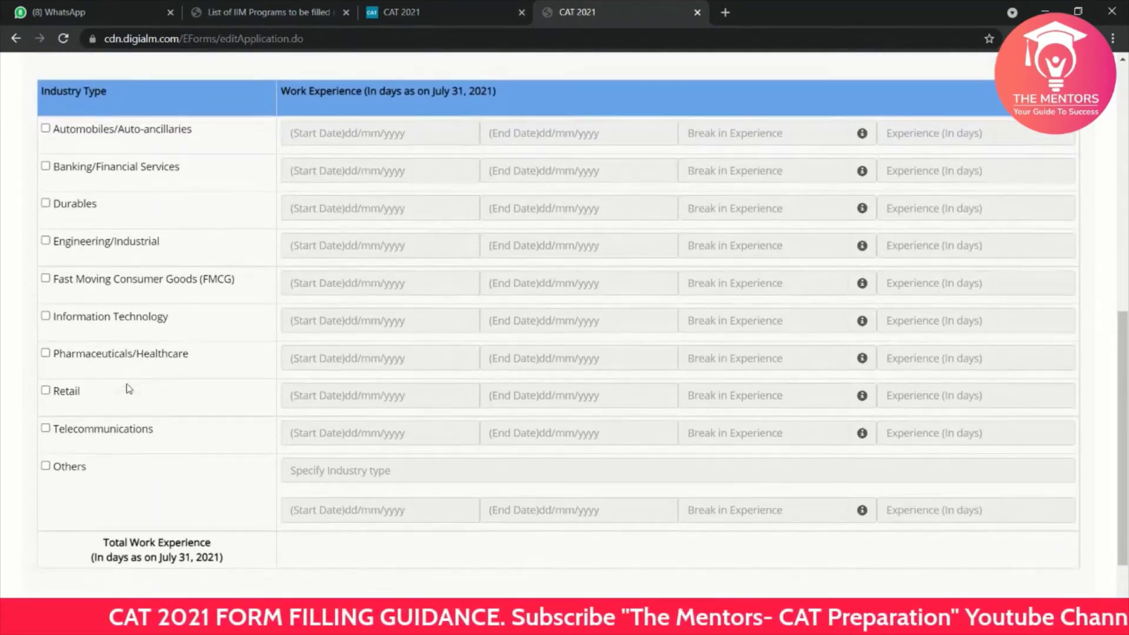
scroll(127, 388, "up", 6)
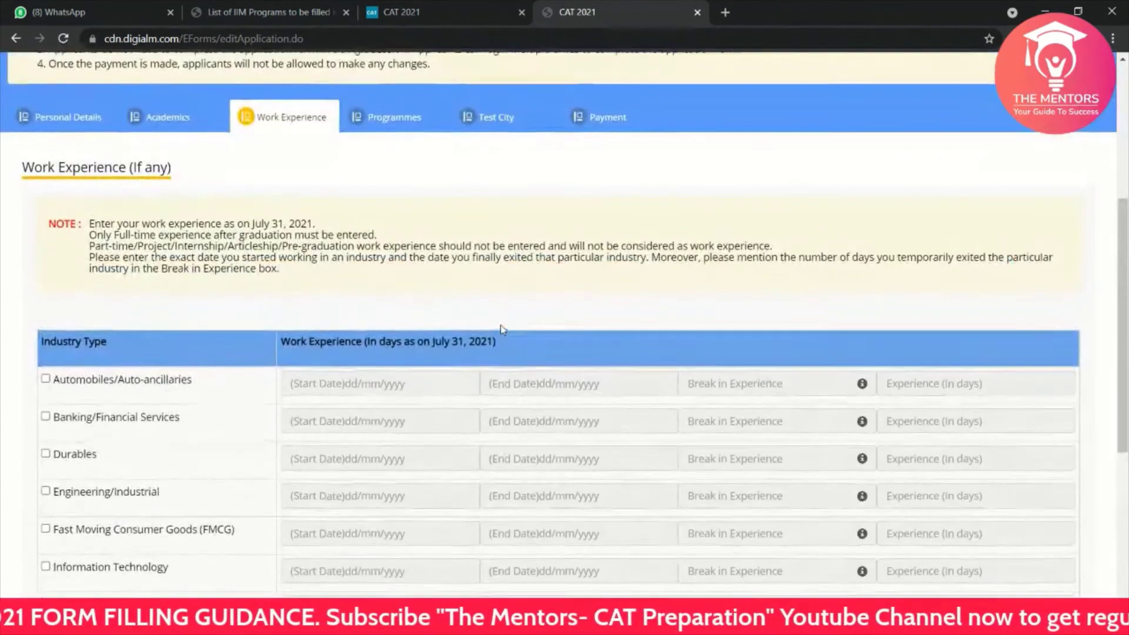
scroll(501, 326, "up", 1)
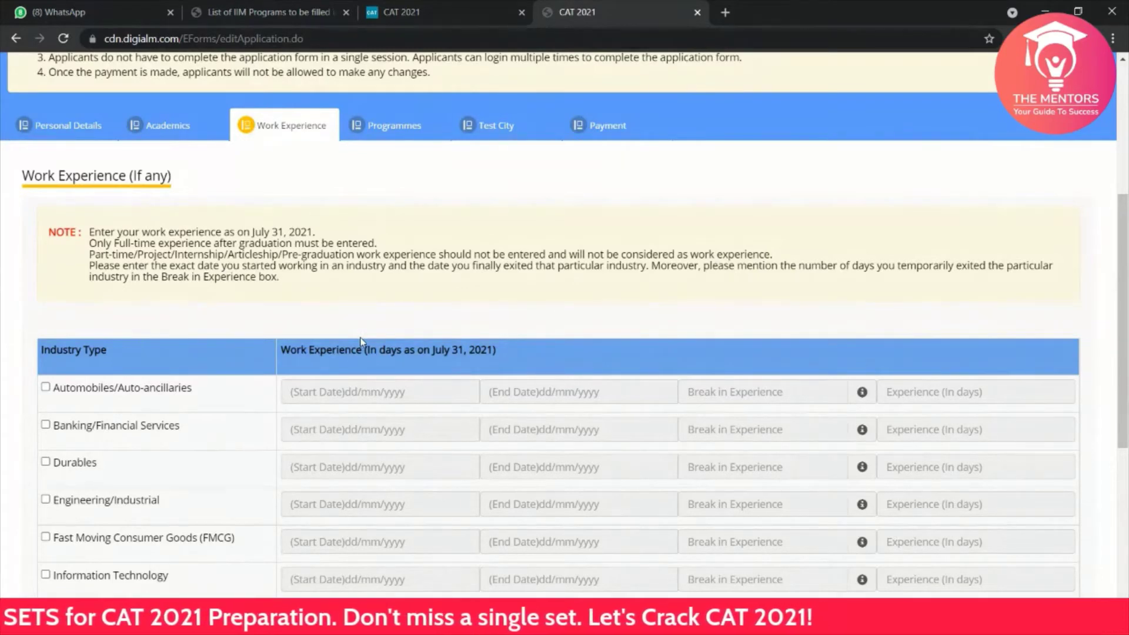
scroll(361, 343, "down", 2)
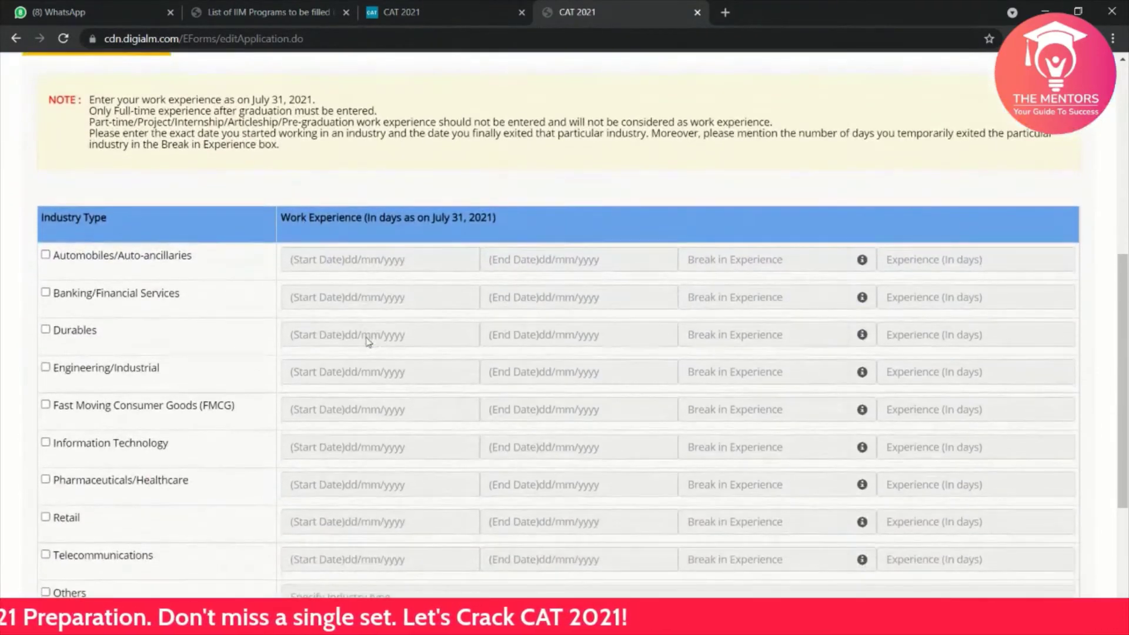
scroll(368, 341, "down", 1)
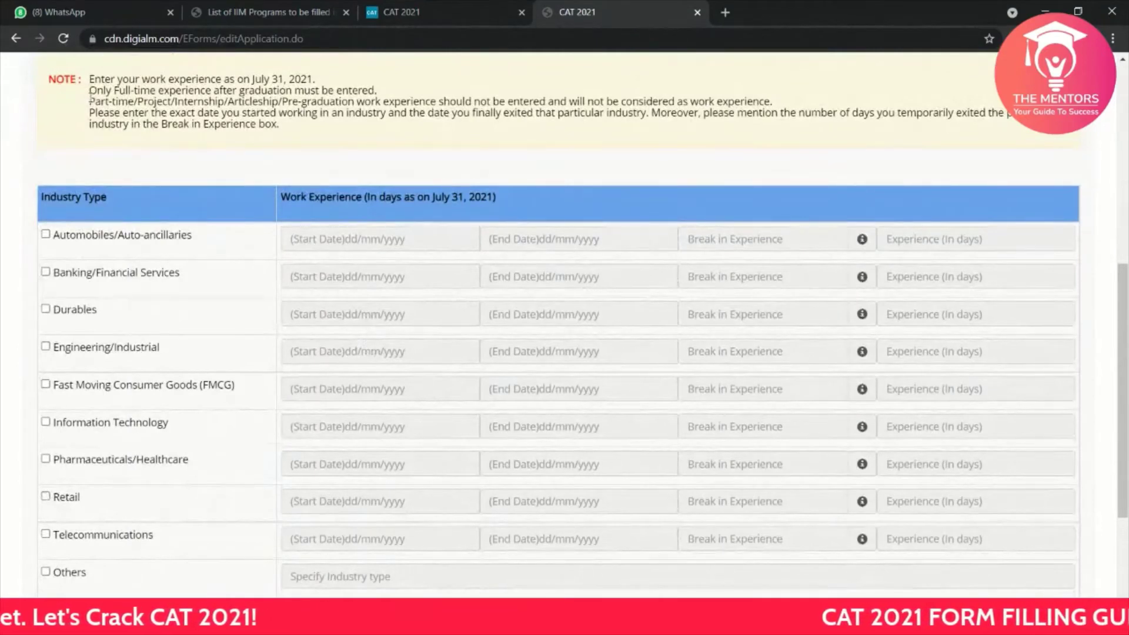
left_click_drag(89, 100, 428, 102)
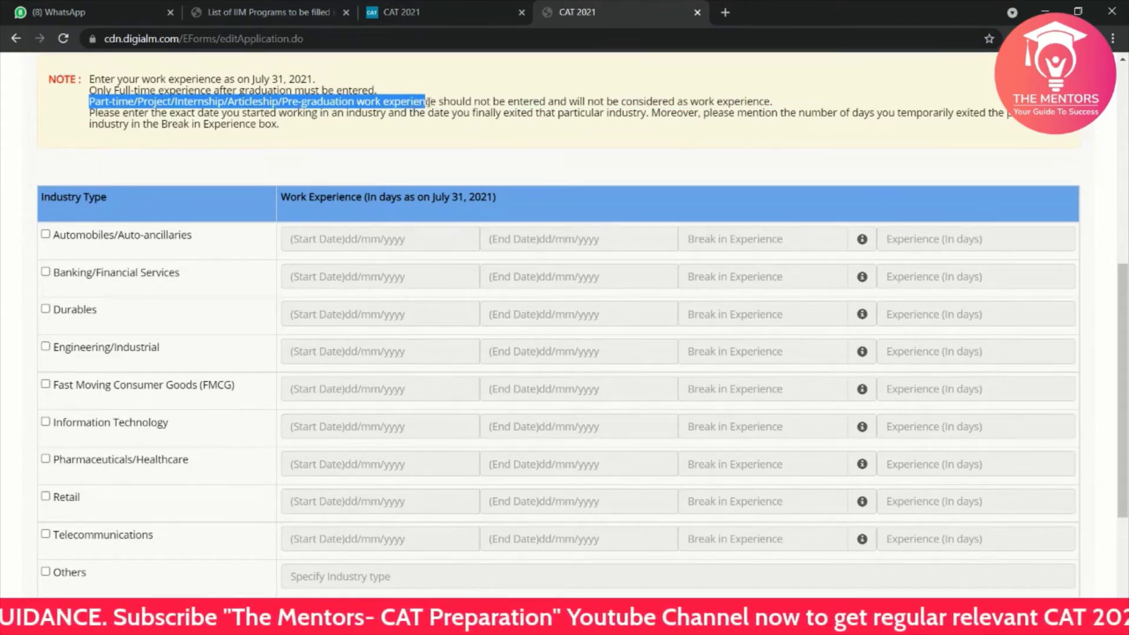
left_click(482, 109)
scroll(358, 176, "up", 1)
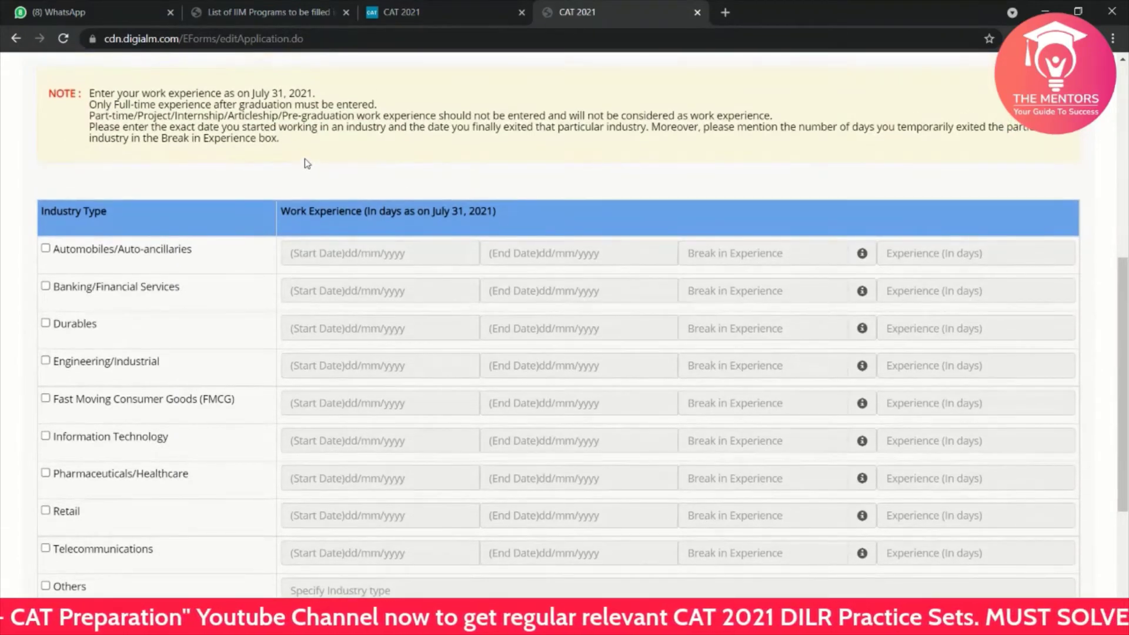
scroll(307, 165, "down", 3)
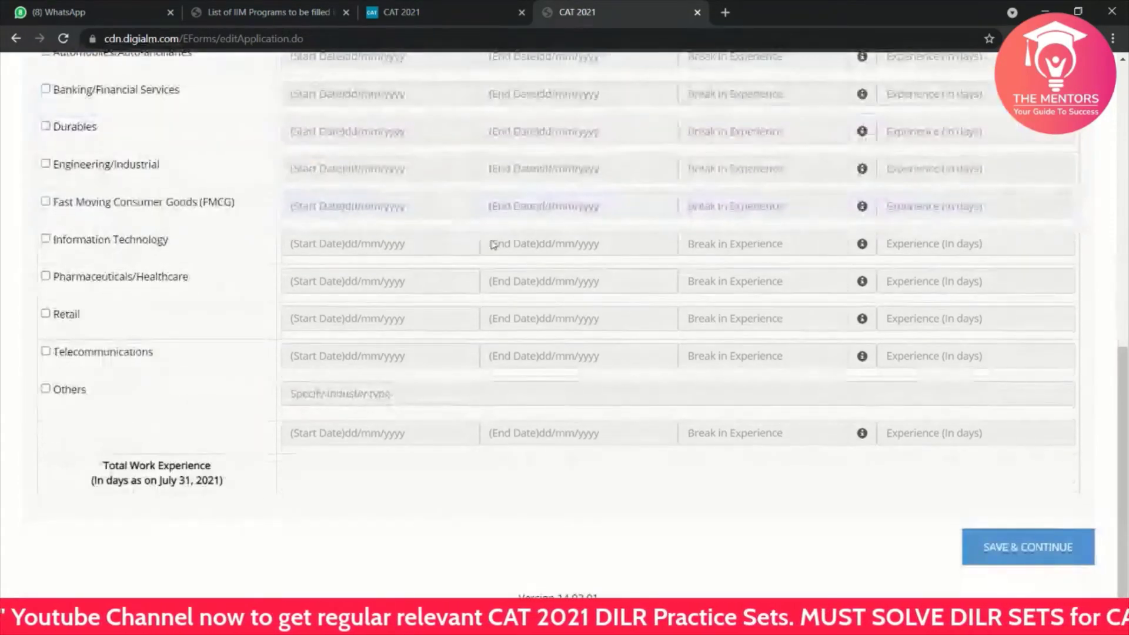
Step: Save the blank Work Experience section and scroll through the Programmes table
left_click(1048, 563)
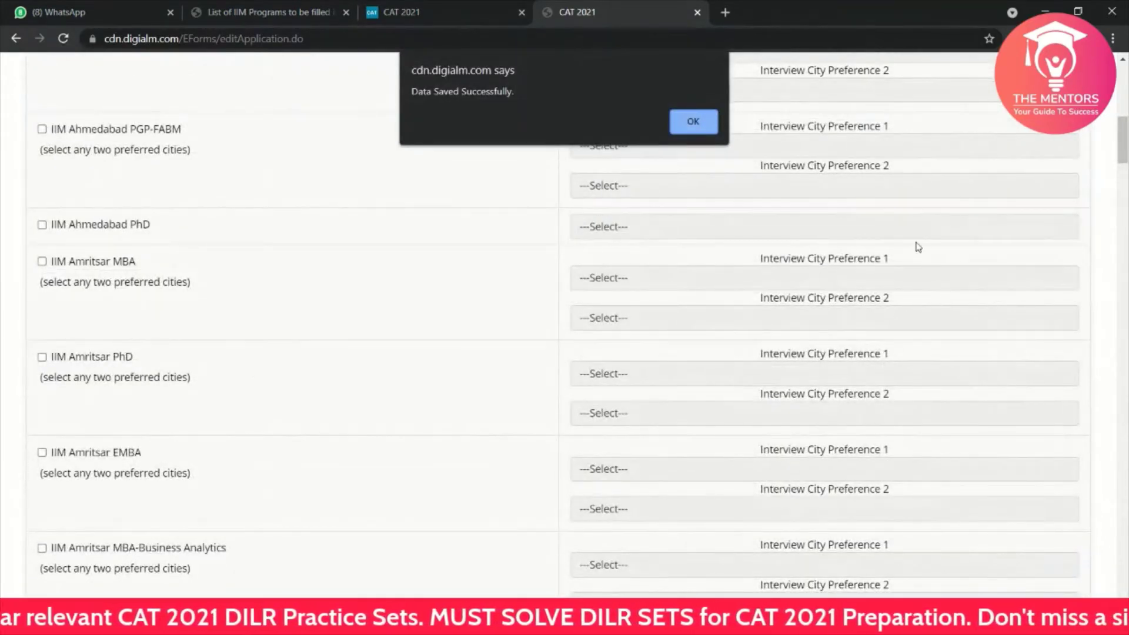
left_click(703, 127)
scroll(602, 225, "up", 10)
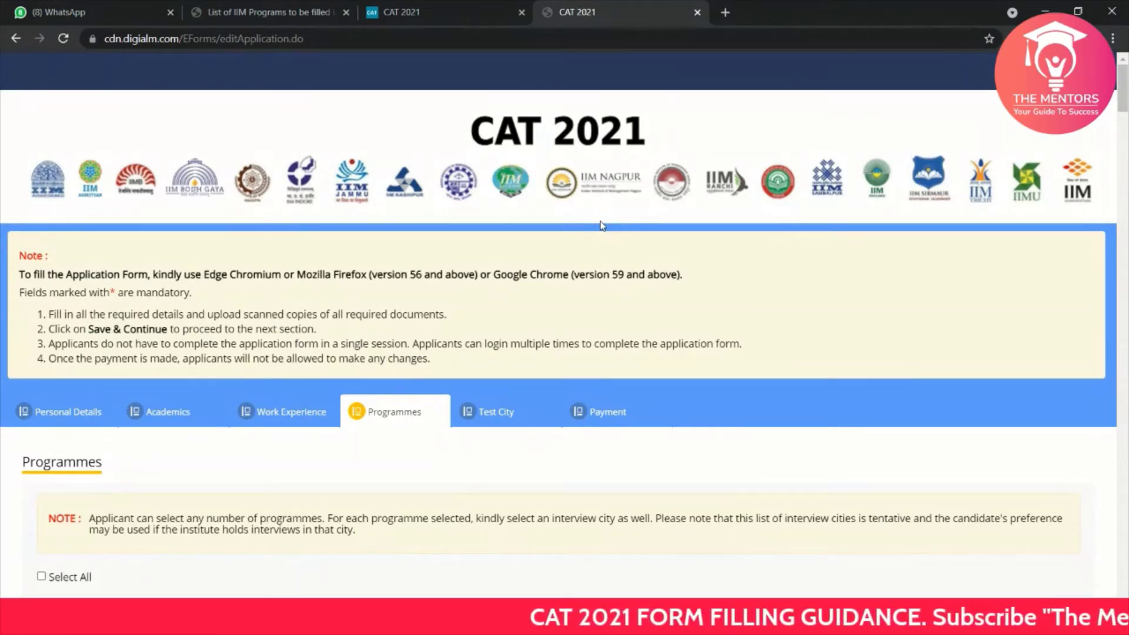
scroll(494, 347, "down", 8)
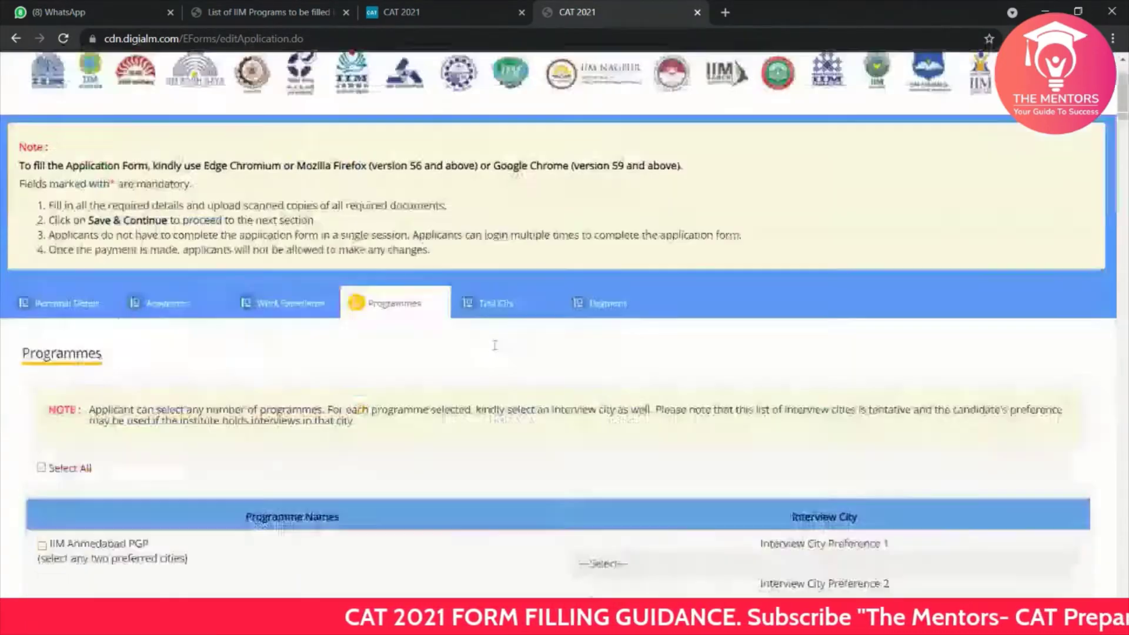
scroll(496, 350, "down", 4)
scroll(496, 350, "up", 4)
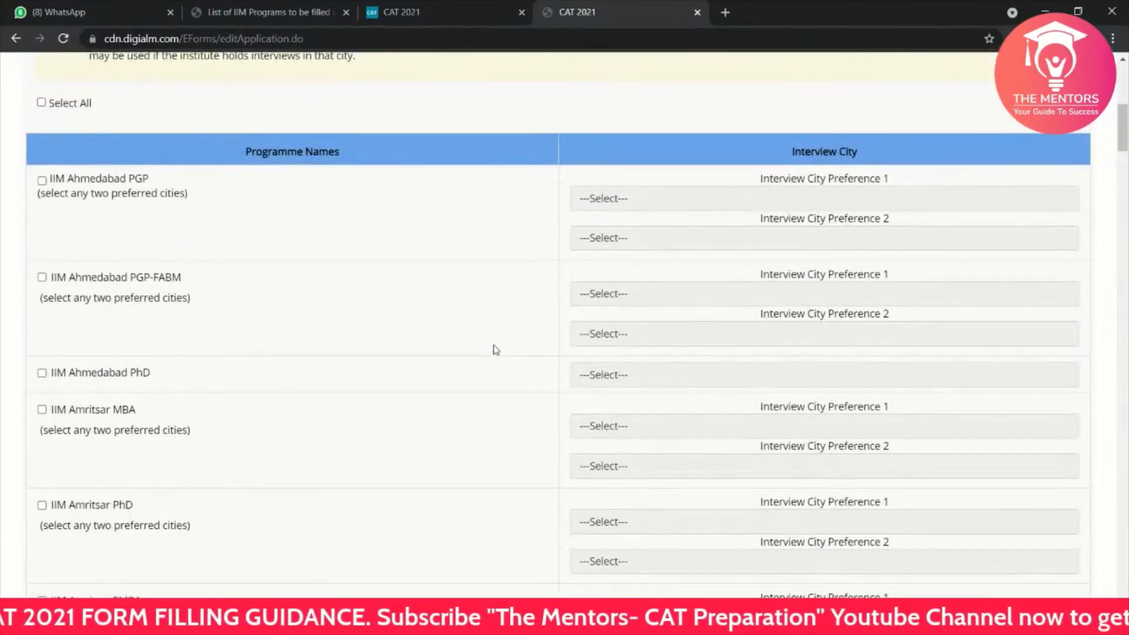
scroll(496, 350, "down", 1)
scroll(496, 350, "down", 3)
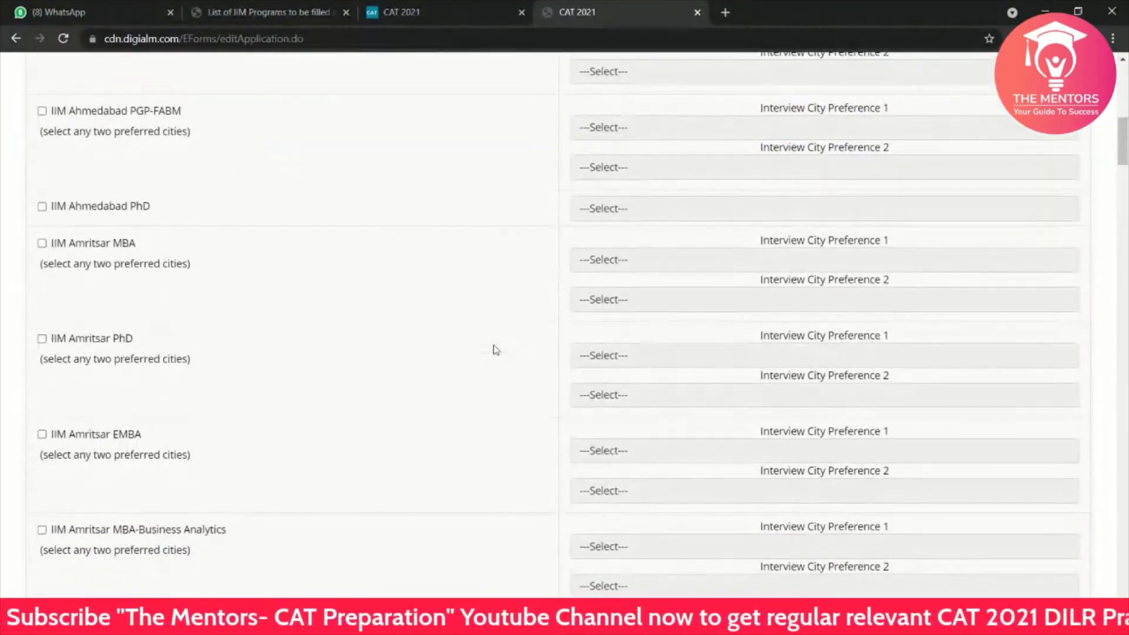
scroll(496, 350, "down", 2)
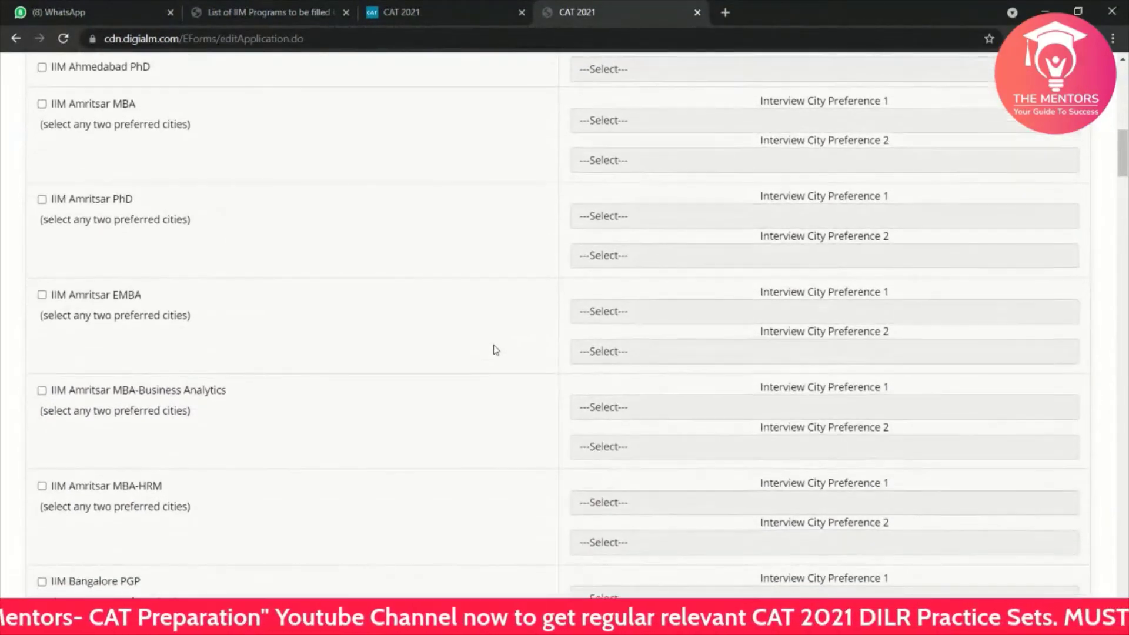
Step: Select and clear some programme text, then switch to the IIM programs list PDF
left_click_drag(496, 350, 520, 5)
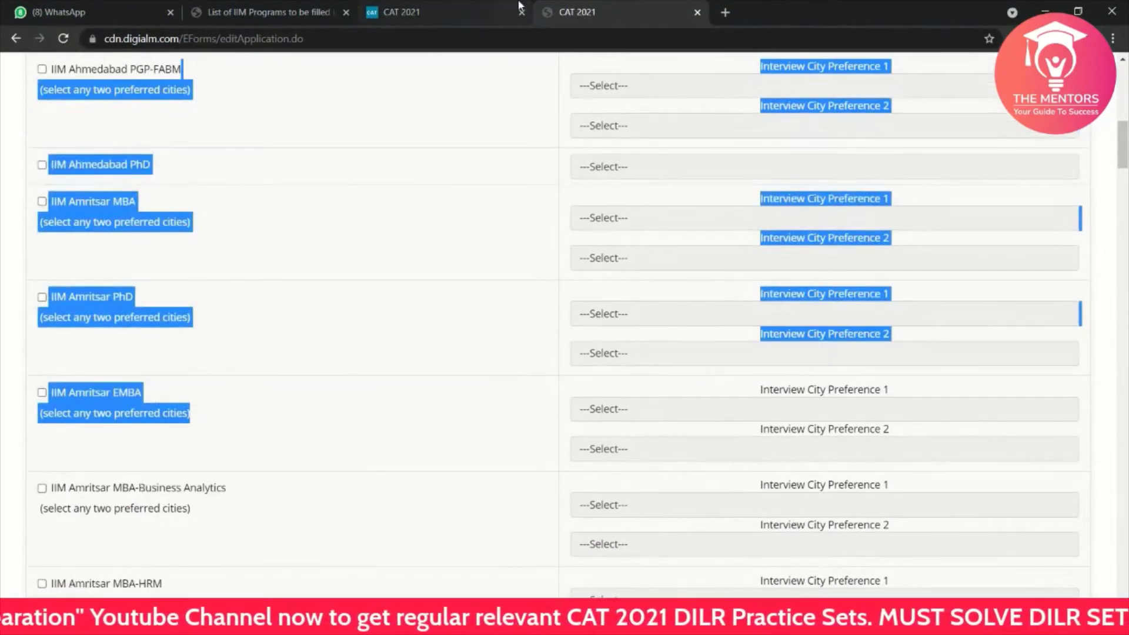
left_click_drag(332, 260, 375, 4)
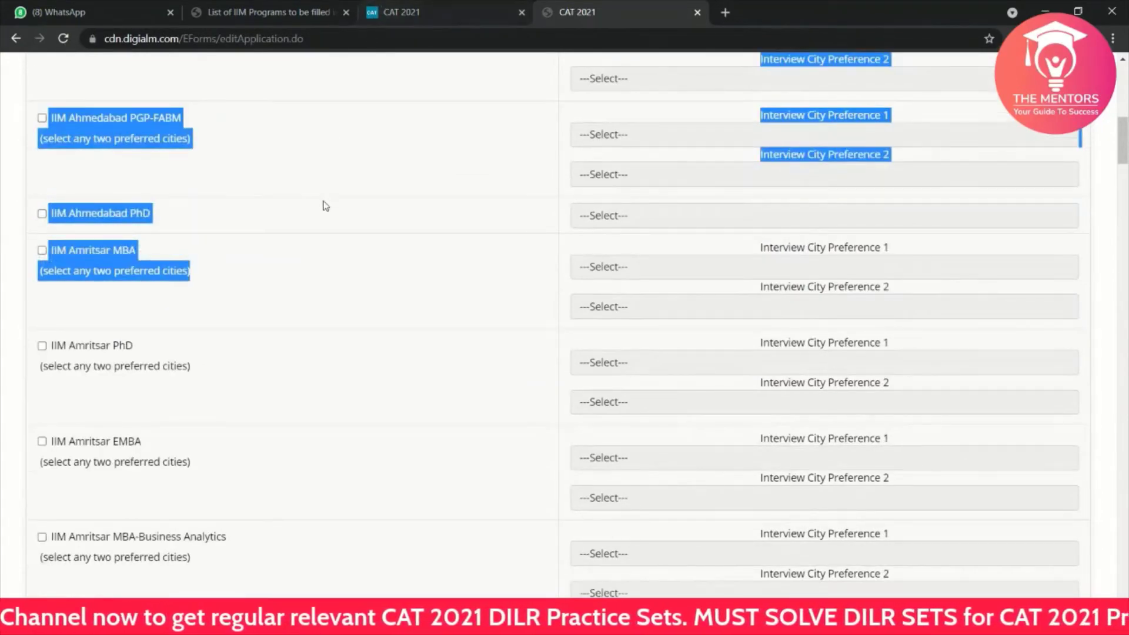
left_click(355, 283)
scroll(354, 282, "down", 20)
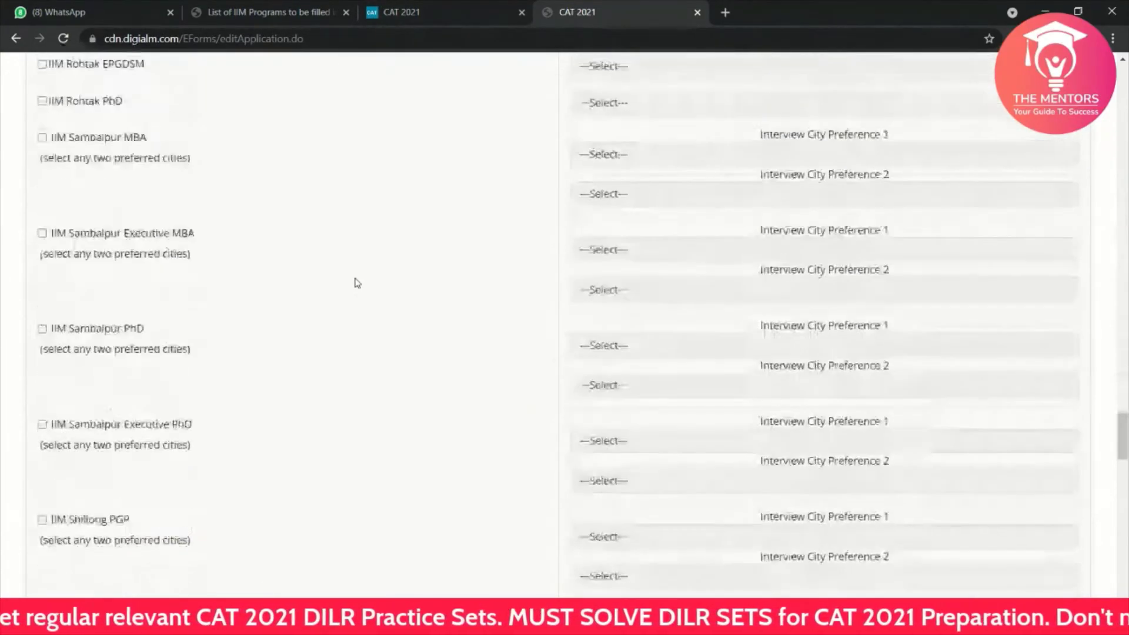
scroll(355, 283, "down", 20)
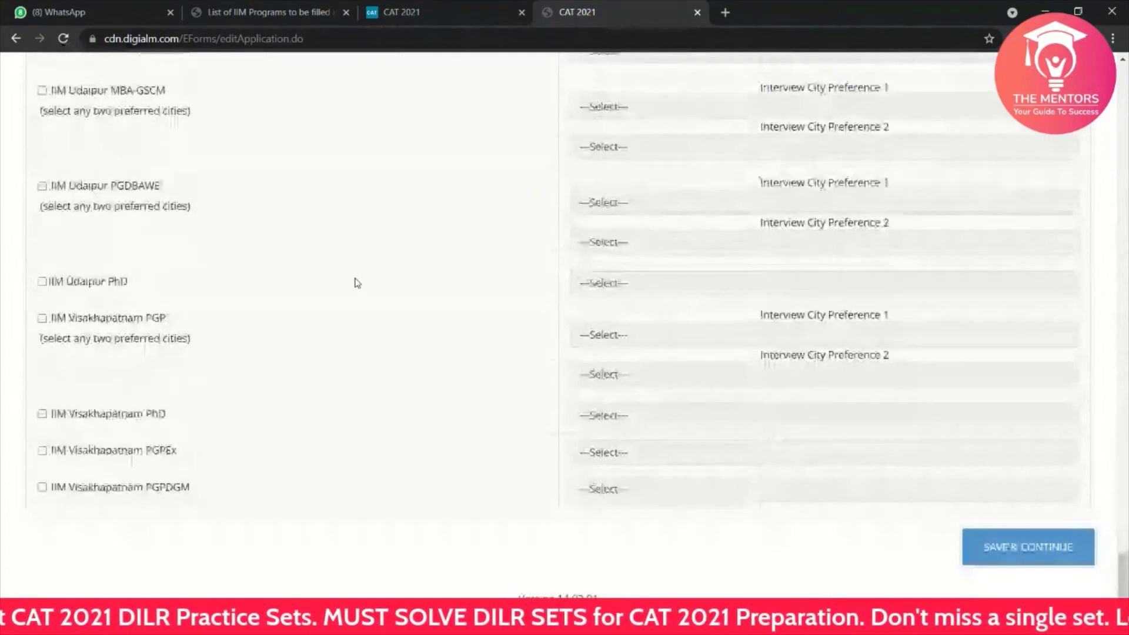
scroll(355, 283, "up", 20)
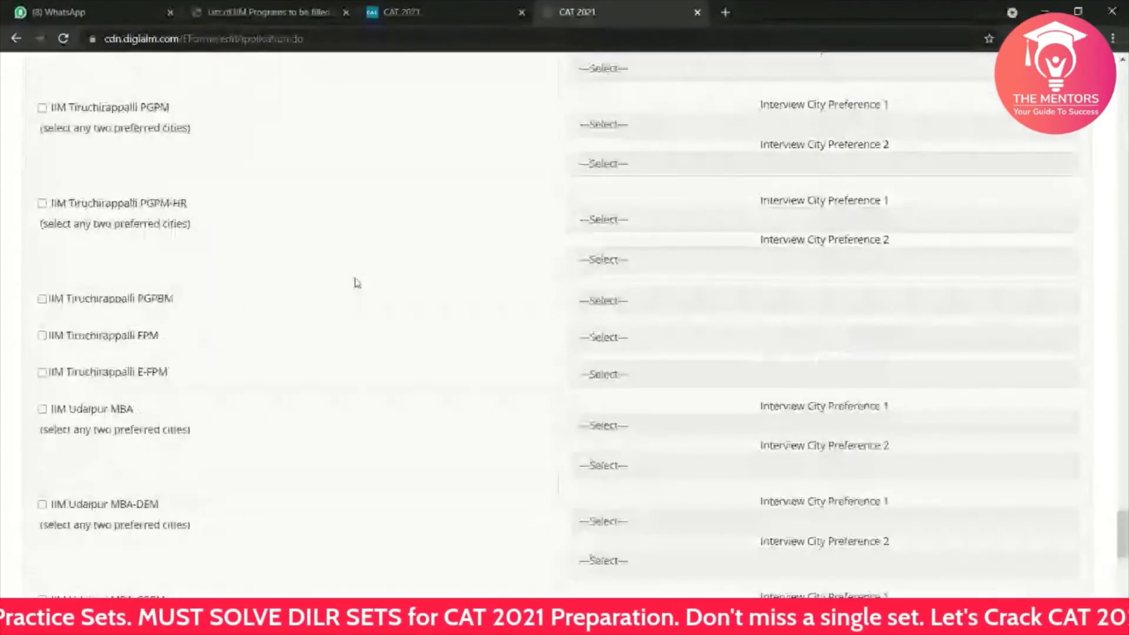
left_click(257, 5)
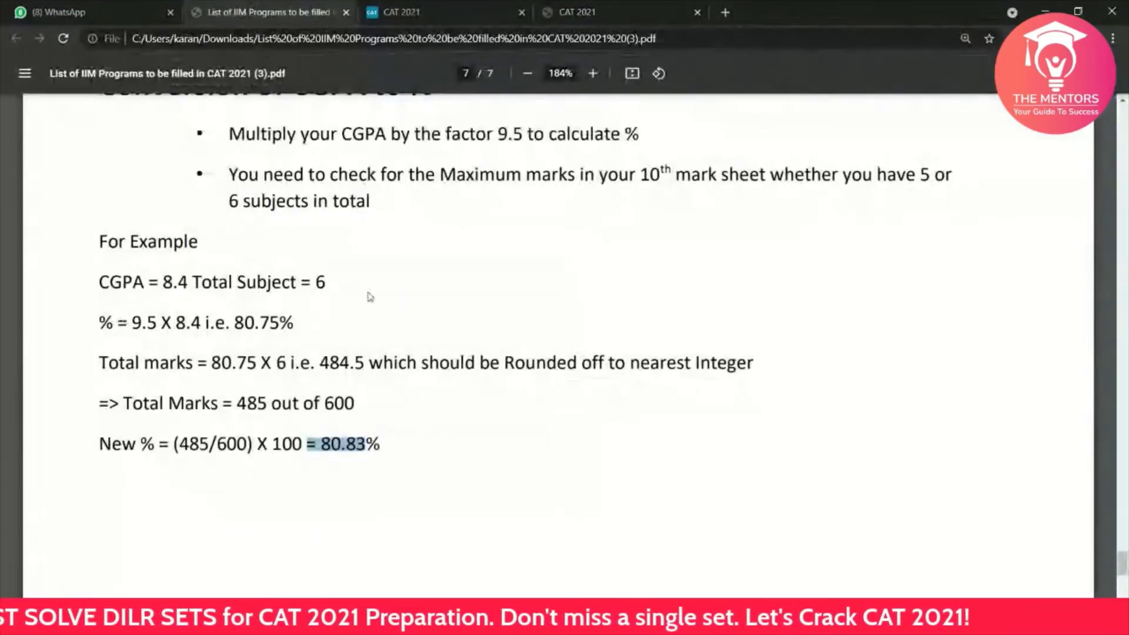
Step: Scroll through the IIM Ahmedabad programme rows and highlight the ePGP programme name
scroll(370, 297, "up", 15)
scroll(370, 297, "up", 20)
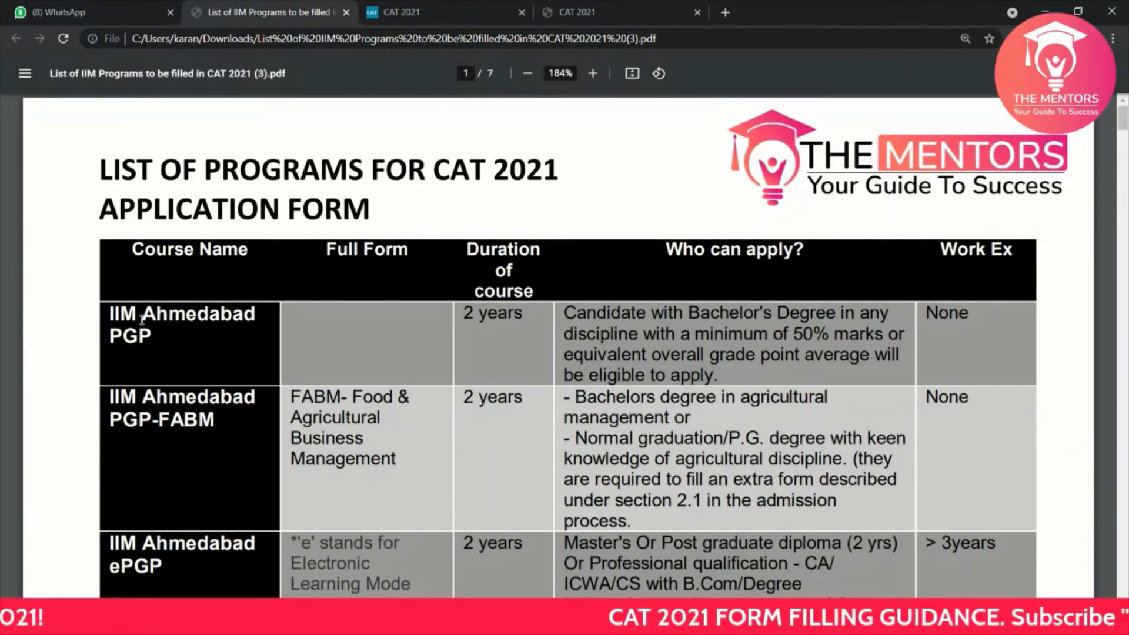
scroll(142, 321, "down", 1)
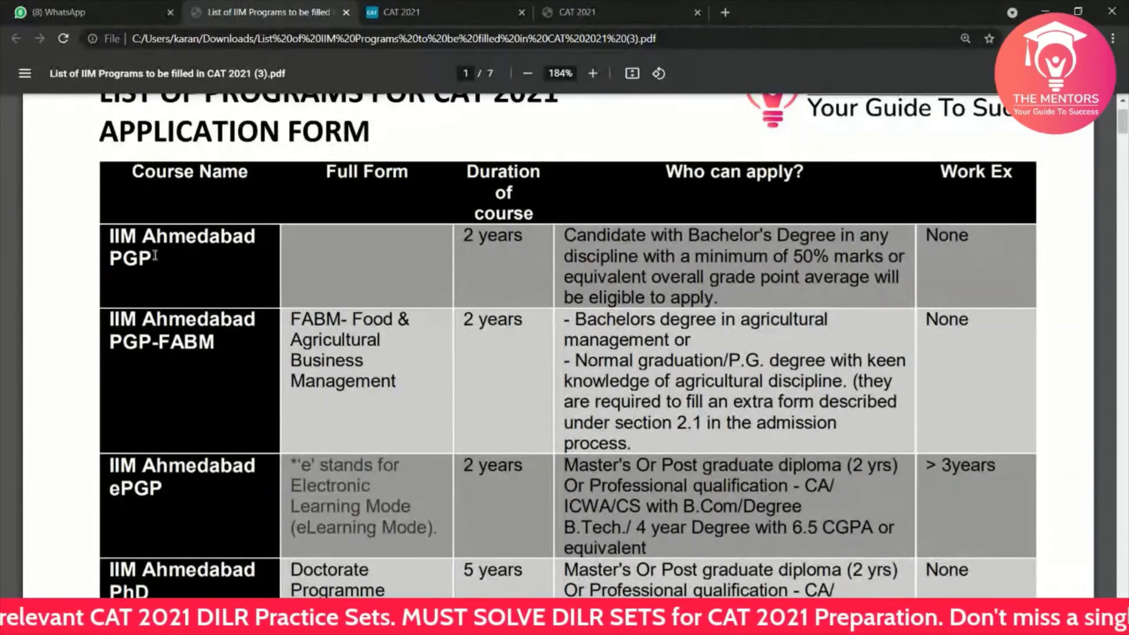
scroll(154, 255, "down", 1)
scroll(155, 256, "down", 1)
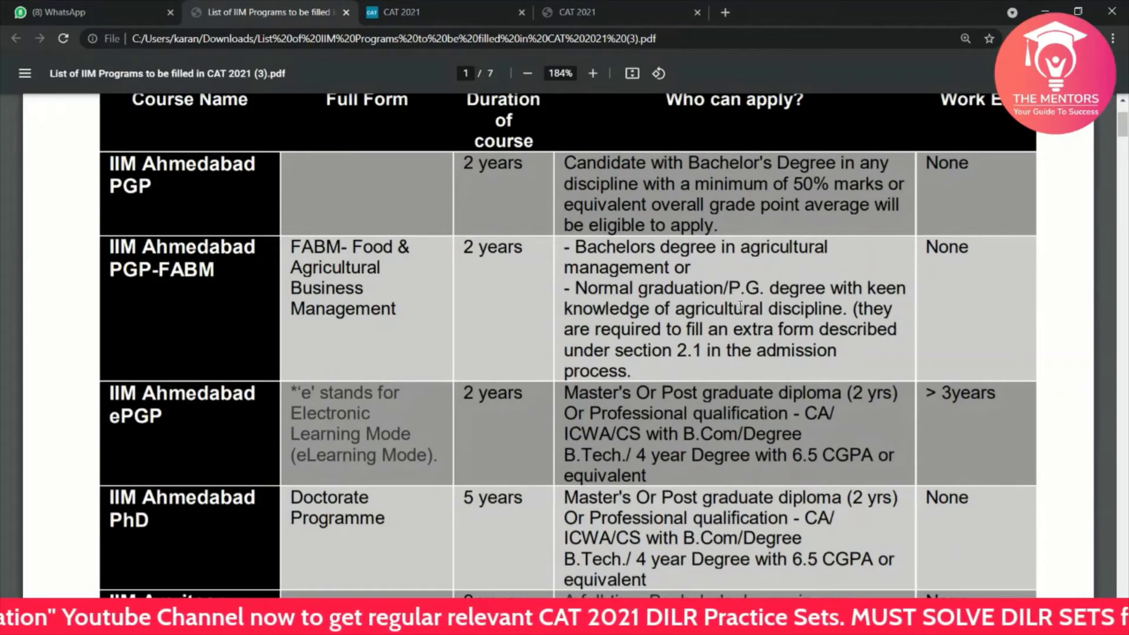
scroll(740, 306, "down", 1)
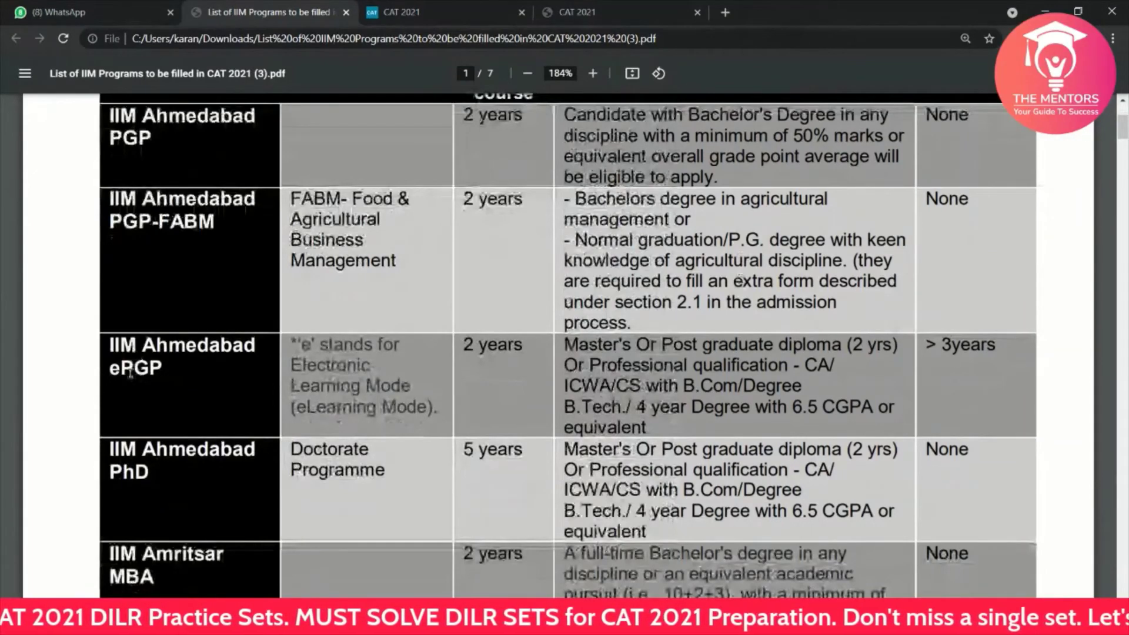
scroll(130, 373, "down", 1)
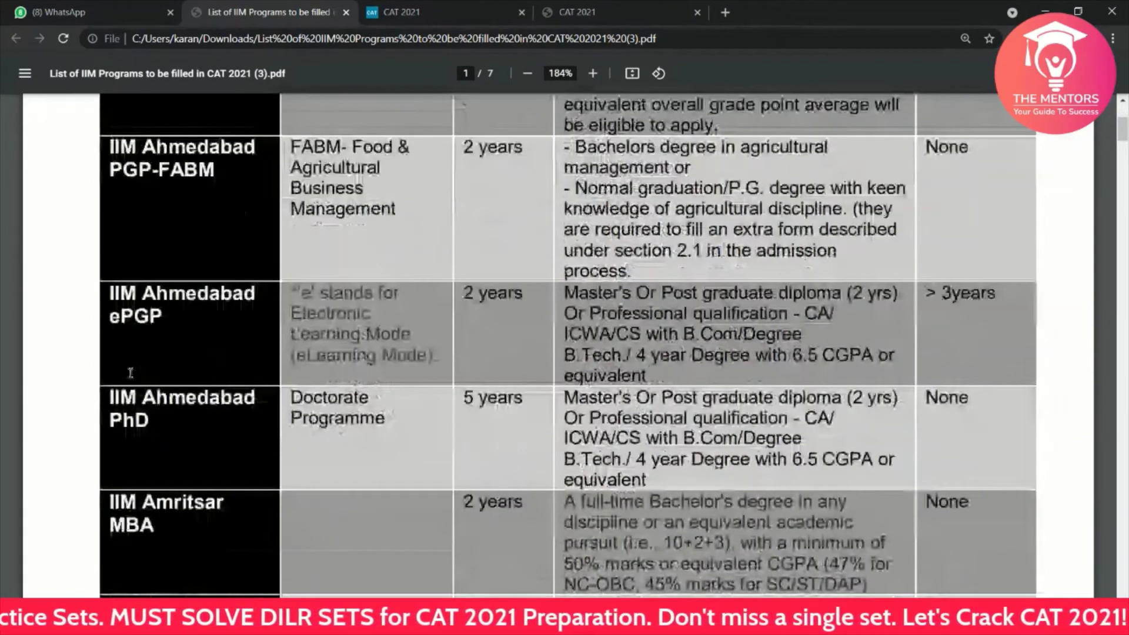
scroll(131, 373, "down", 1)
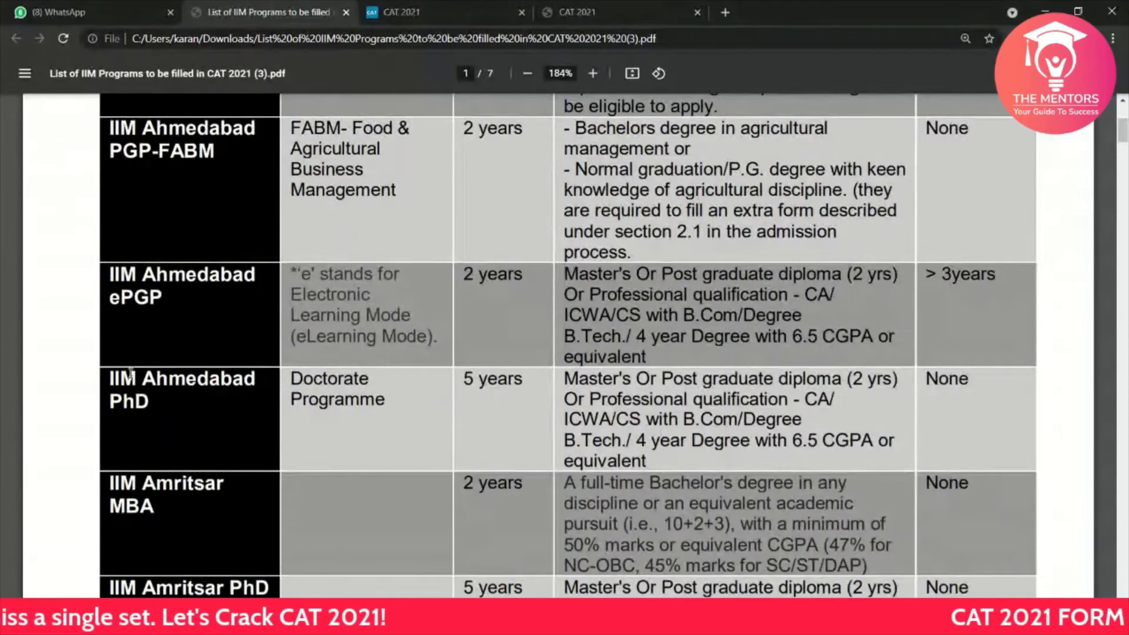
scroll(131, 372, "down", 3)
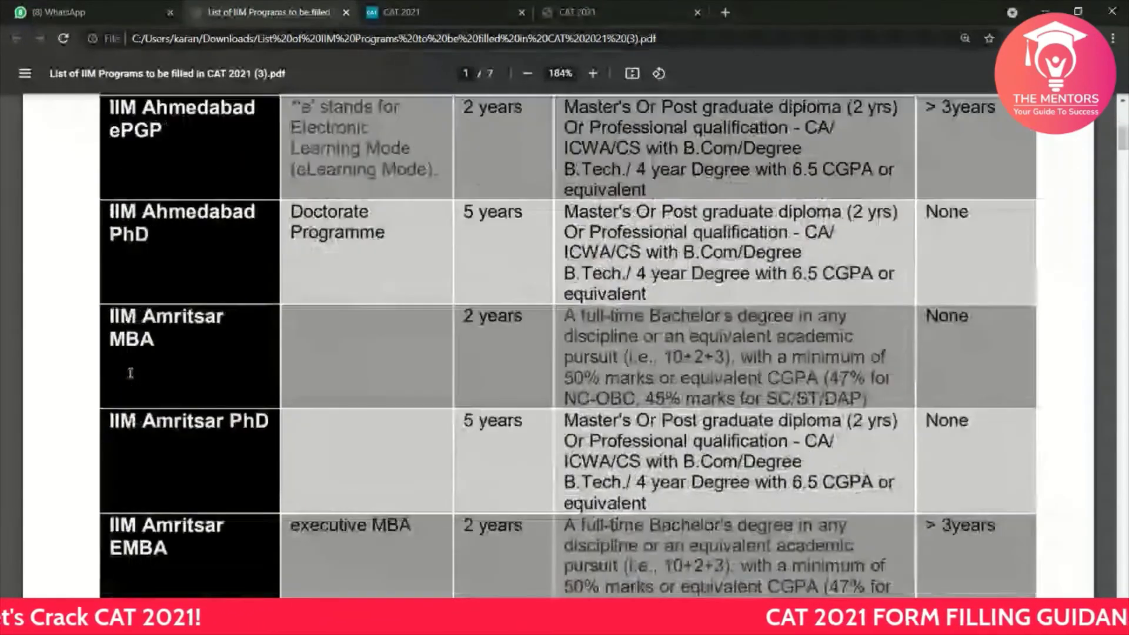
scroll(130, 373, "down", 1)
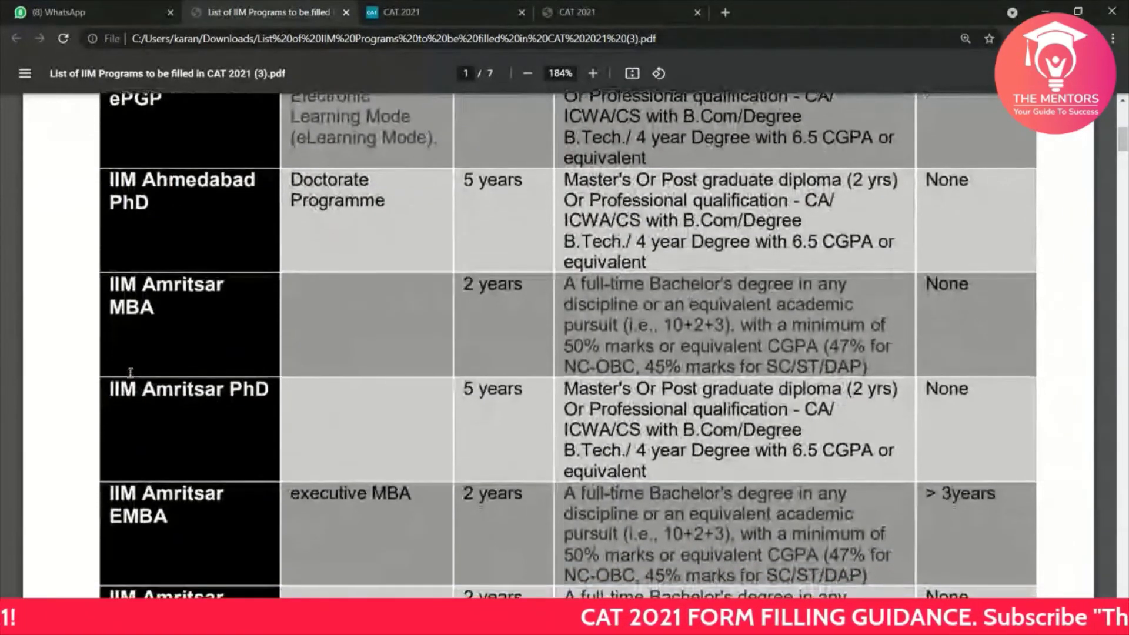
scroll(130, 374, "up", 2)
scroll(131, 374, "up", 3)
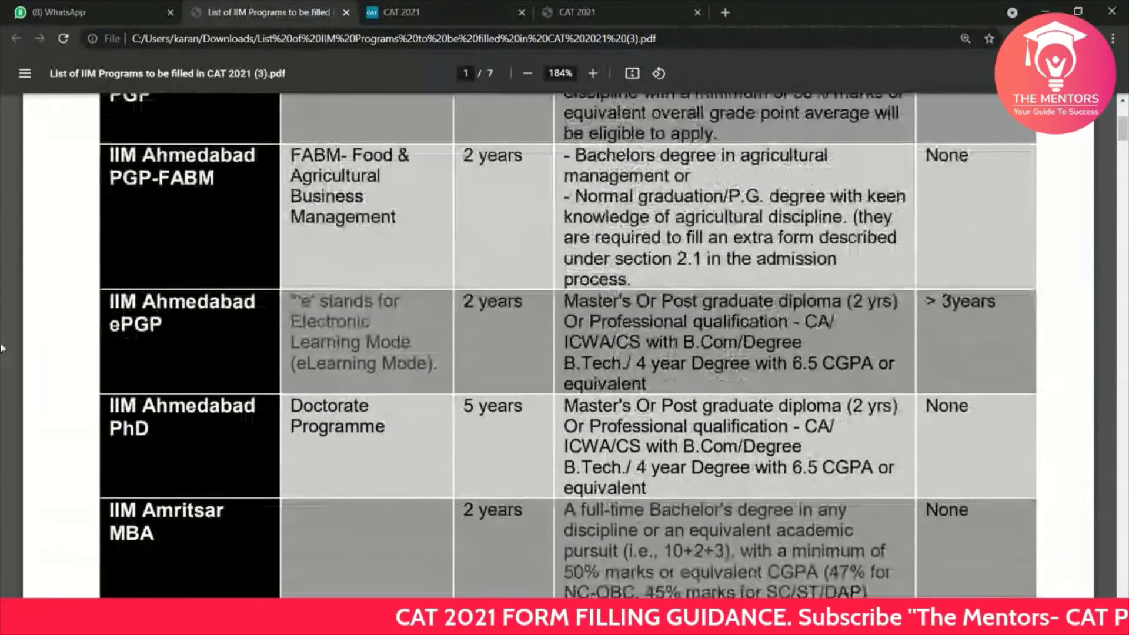
left_click_drag(160, 326, 110, 327)
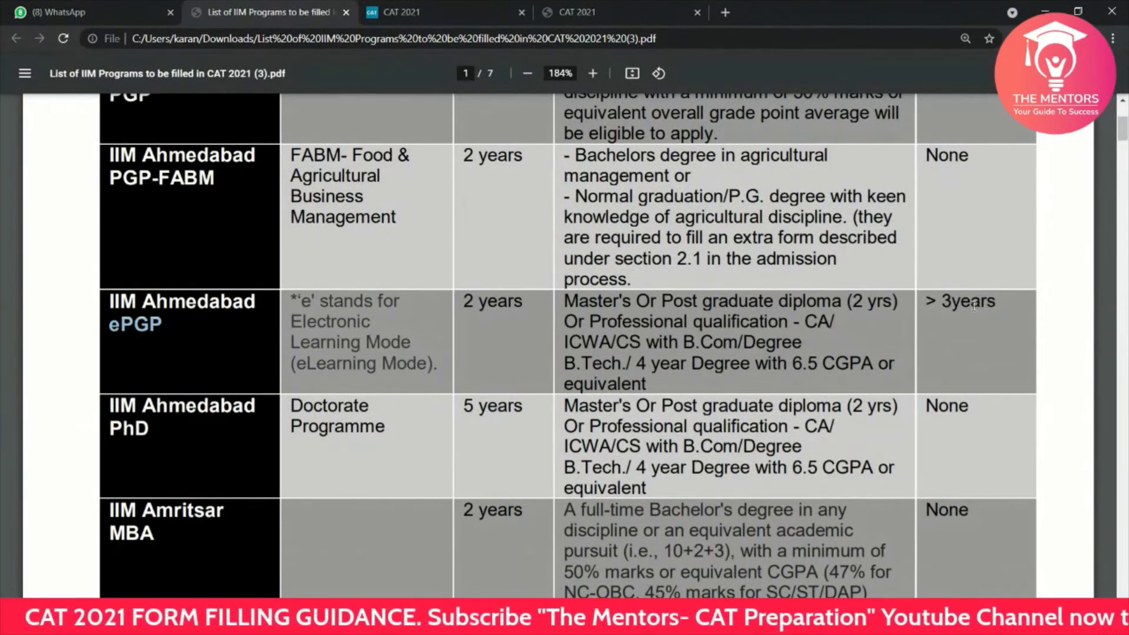
Step: Scroll on to page 2 showing the IIM Bangalore PhD and Bodh Gaya rows
scroll(973, 306, "up", 6)
scroll(973, 307, "down", 2)
scroll(973, 307, "down", 6)
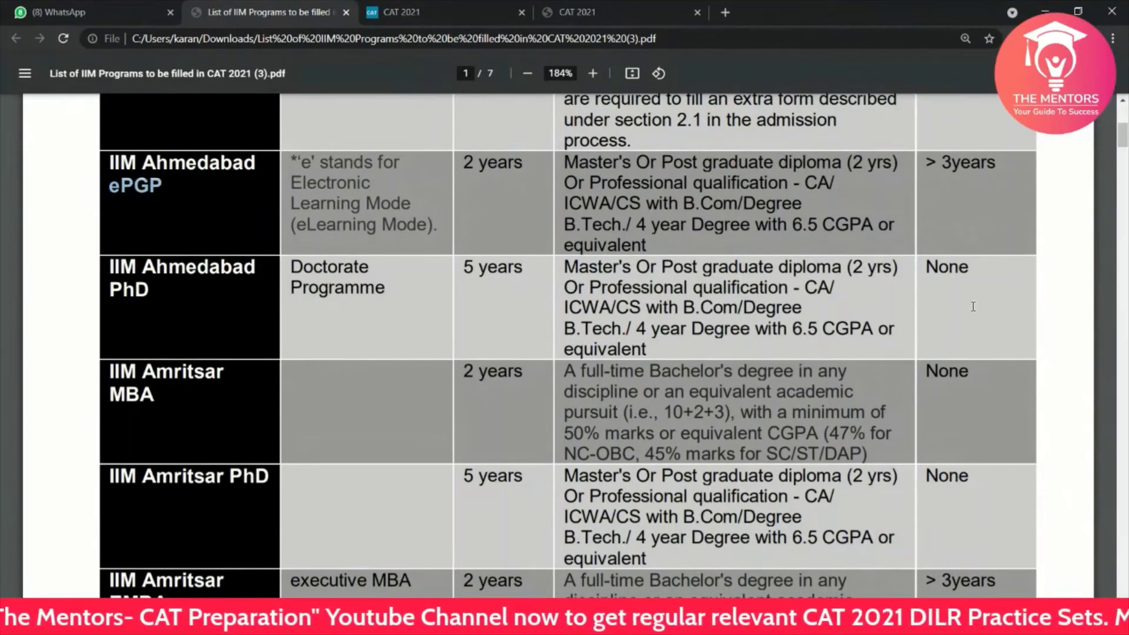
scroll(428, 394, "down", 1)
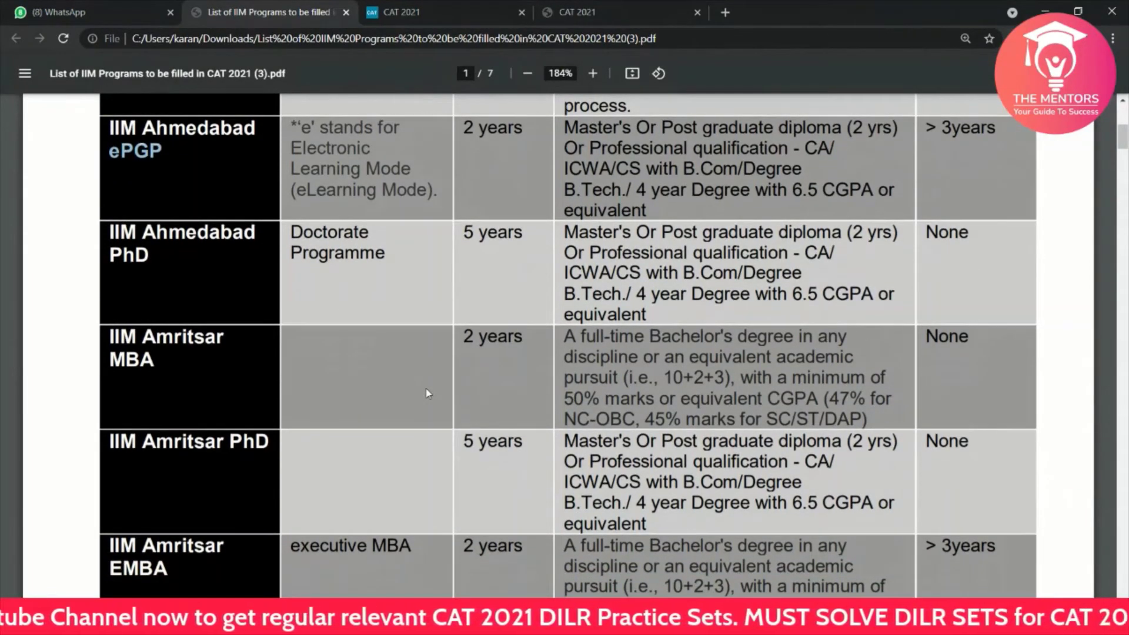
scroll(428, 394, "up", 5)
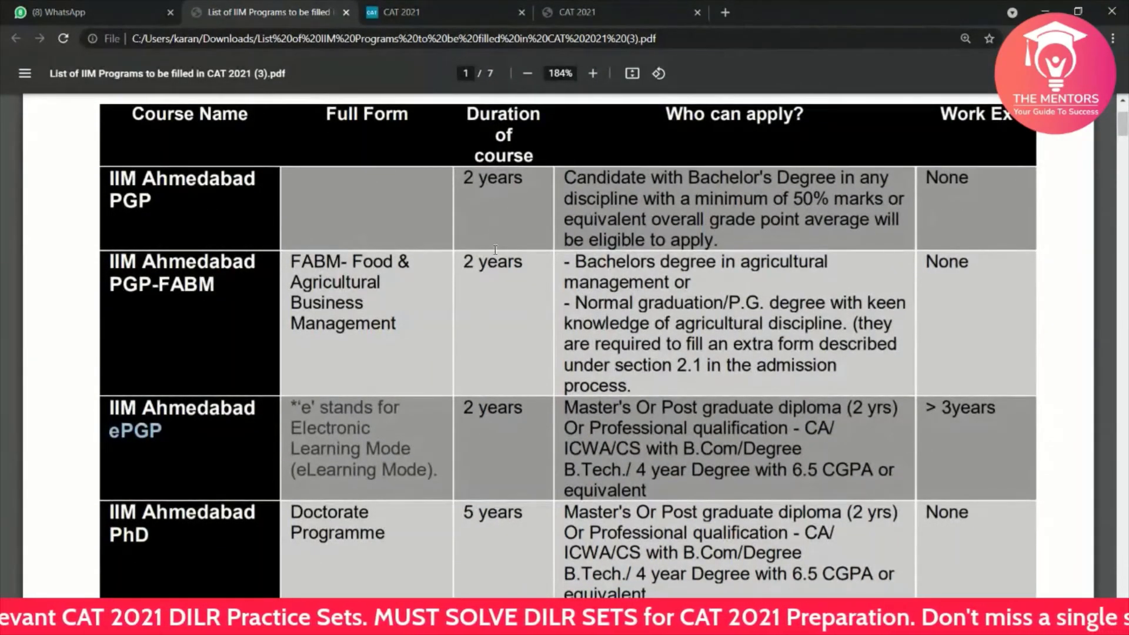
scroll(495, 250, "down", 4)
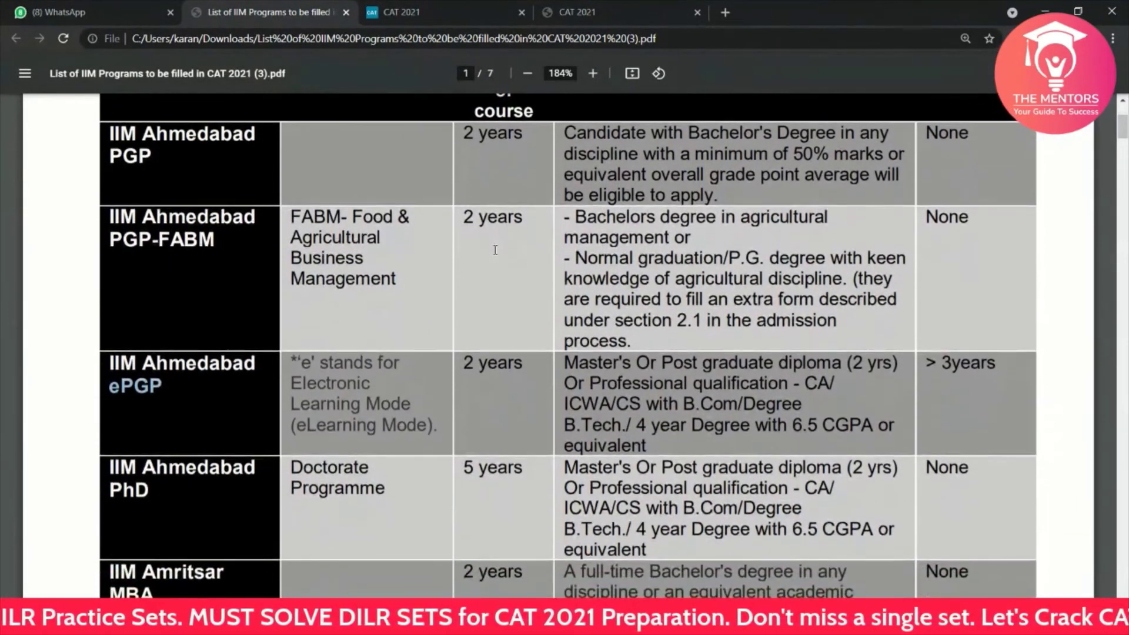
scroll(495, 250, "down", 1)
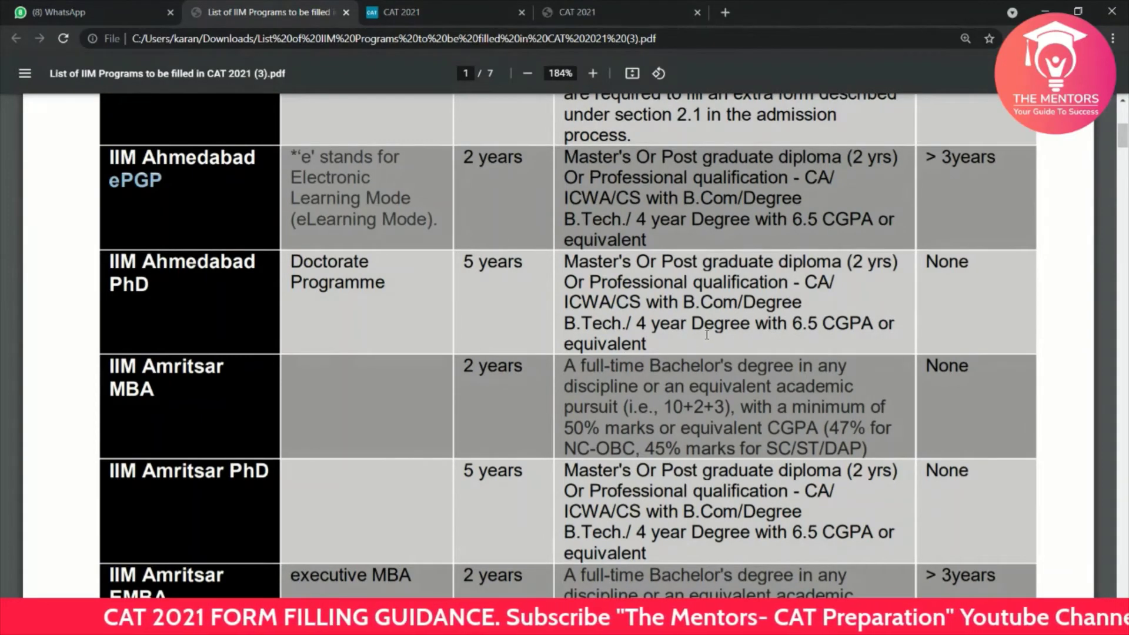
scroll(708, 335, "down", 1)
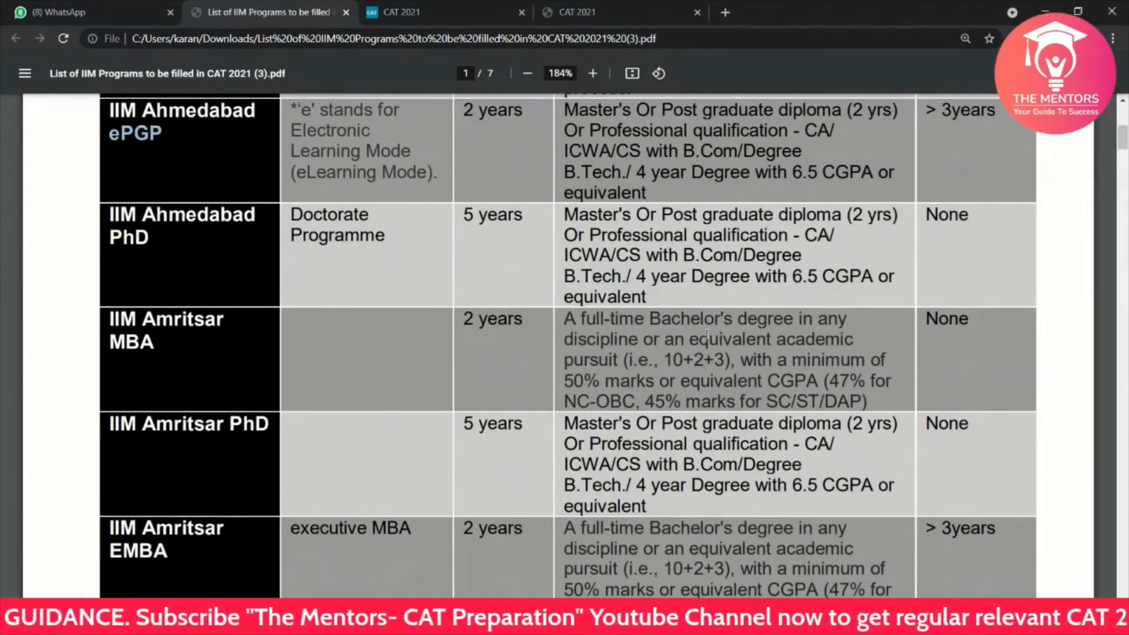
scroll(707, 335, "down", 8)
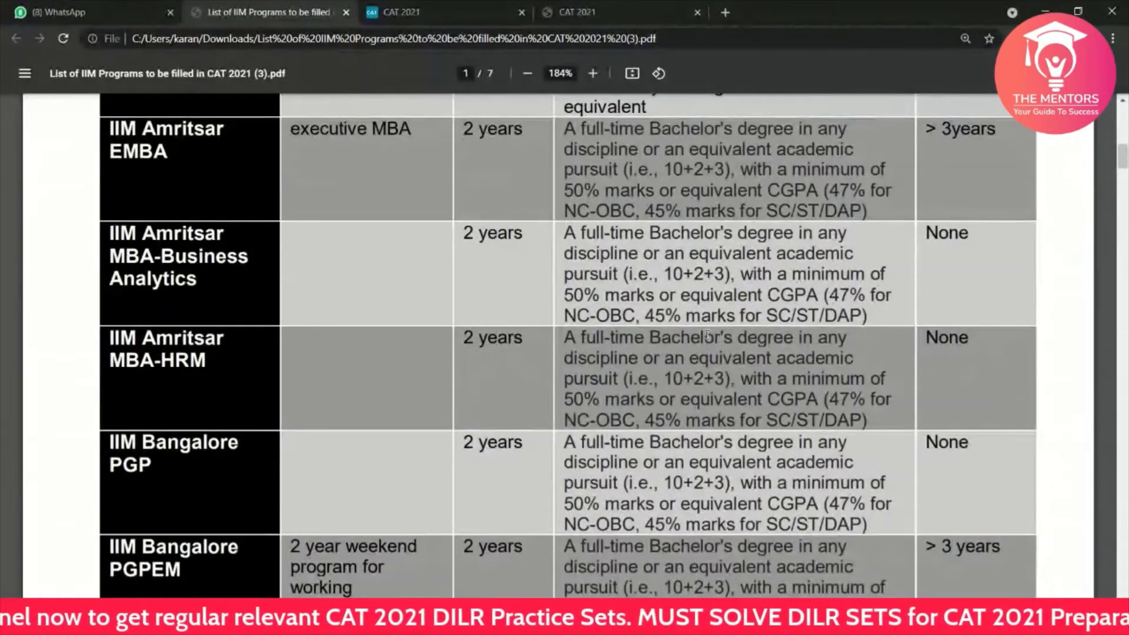
scroll(708, 335, "down", 5)
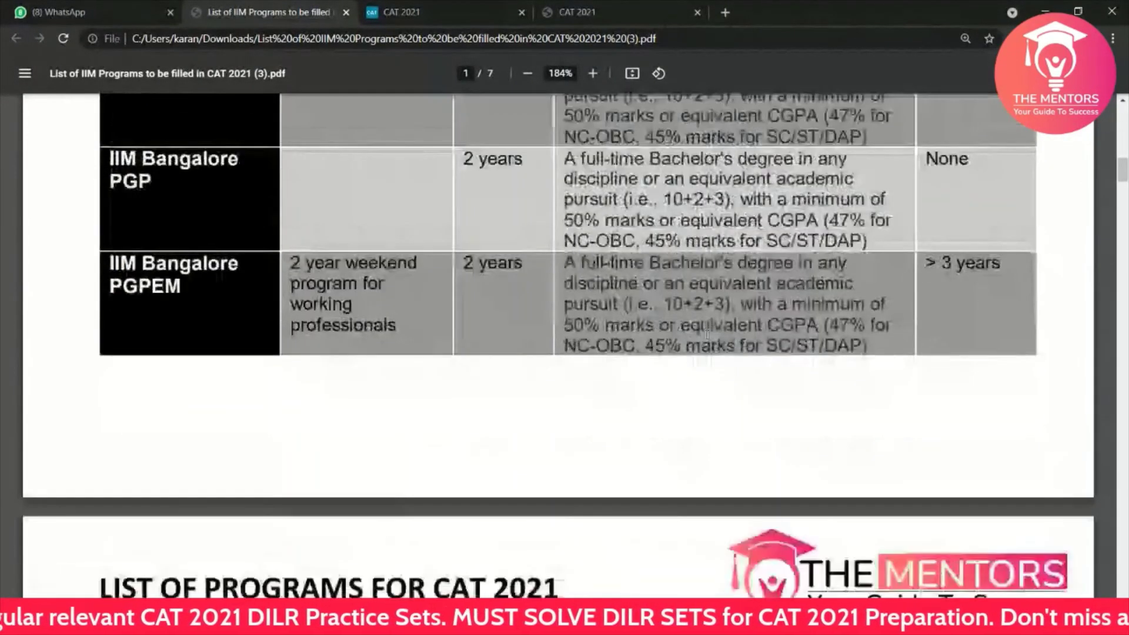
scroll(707, 334, "down", 5)
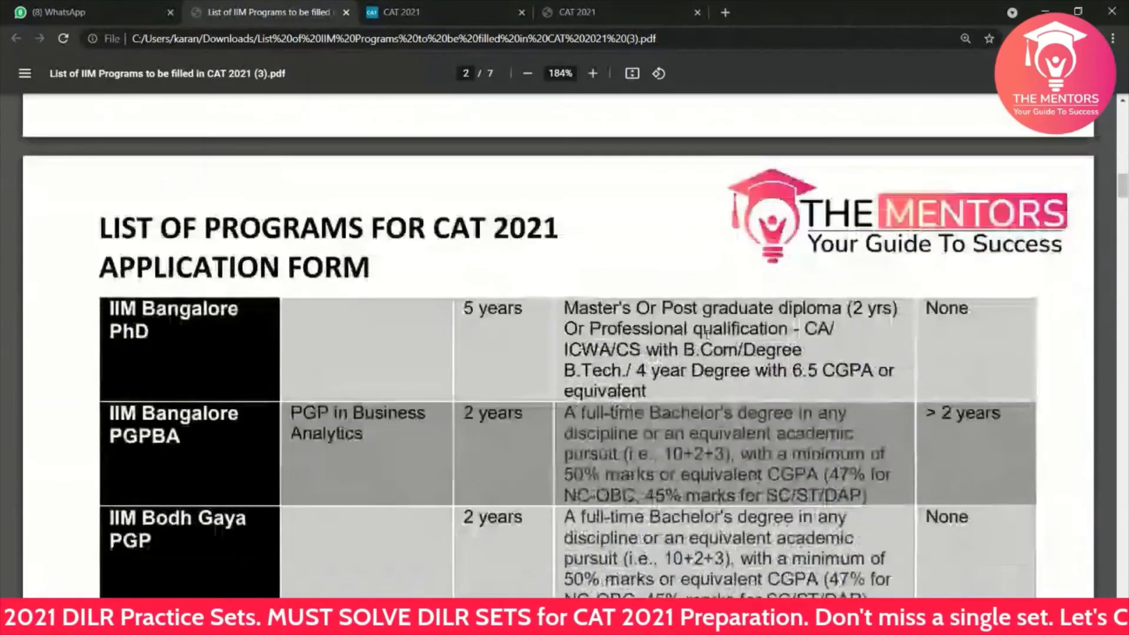
scroll(708, 334, "down", 2)
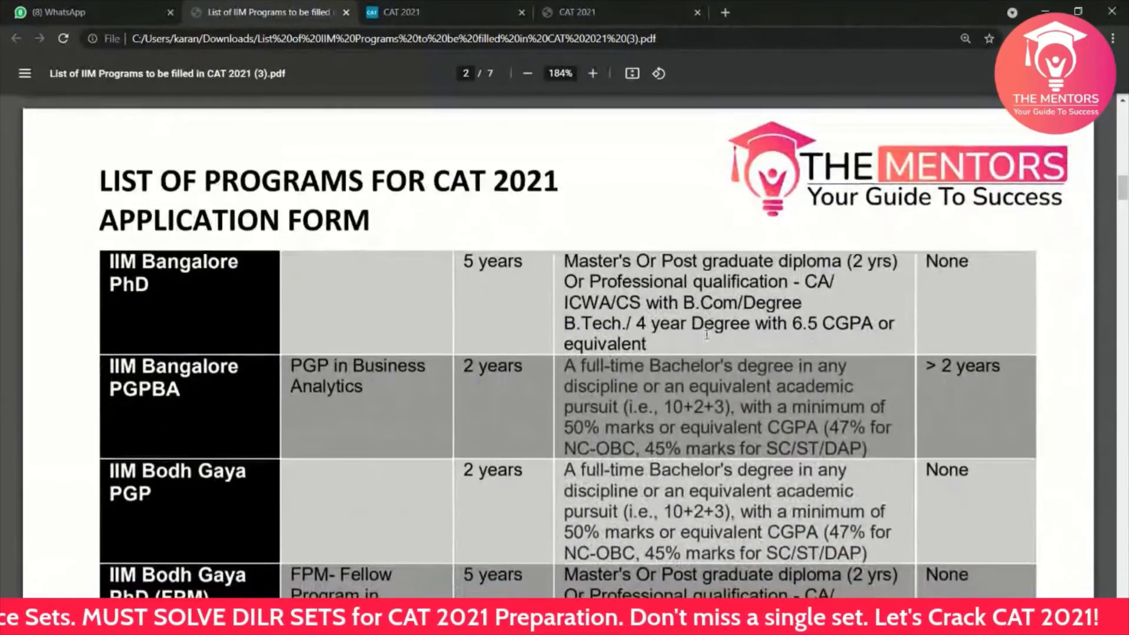
scroll(708, 334, "down", 3)
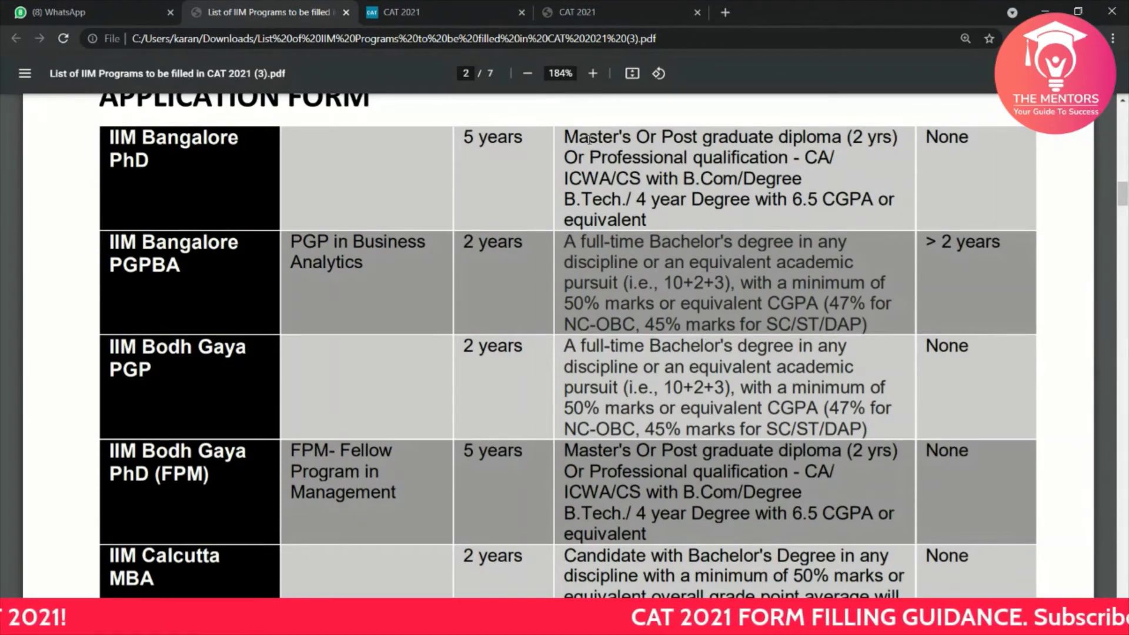
Step: Back in the Programmes list, tick IIM Amritsar EMBA and close its city list unchosen
left_click(557, 11)
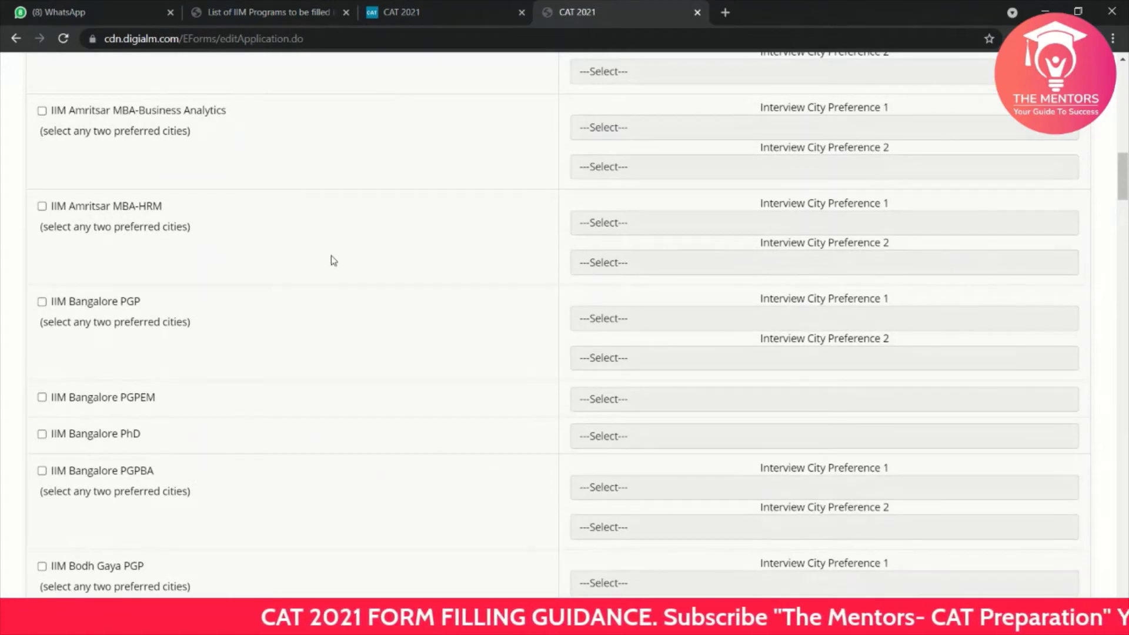
scroll(331, 256, "down", 2)
scroll(465, 217, "up", 6)
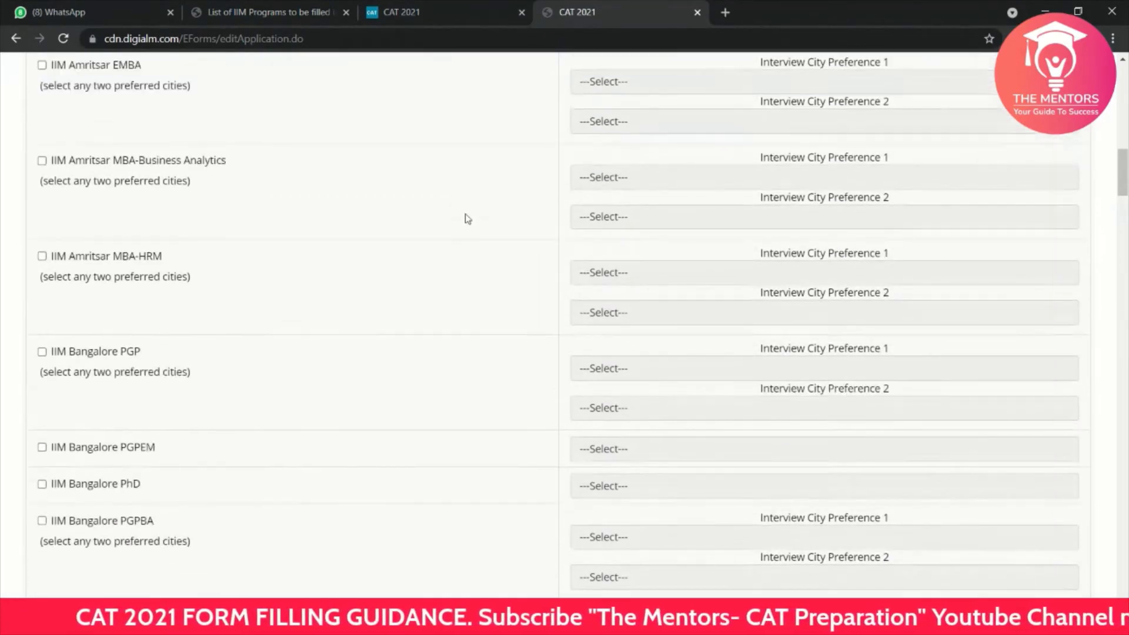
scroll(468, 219, "up", 2)
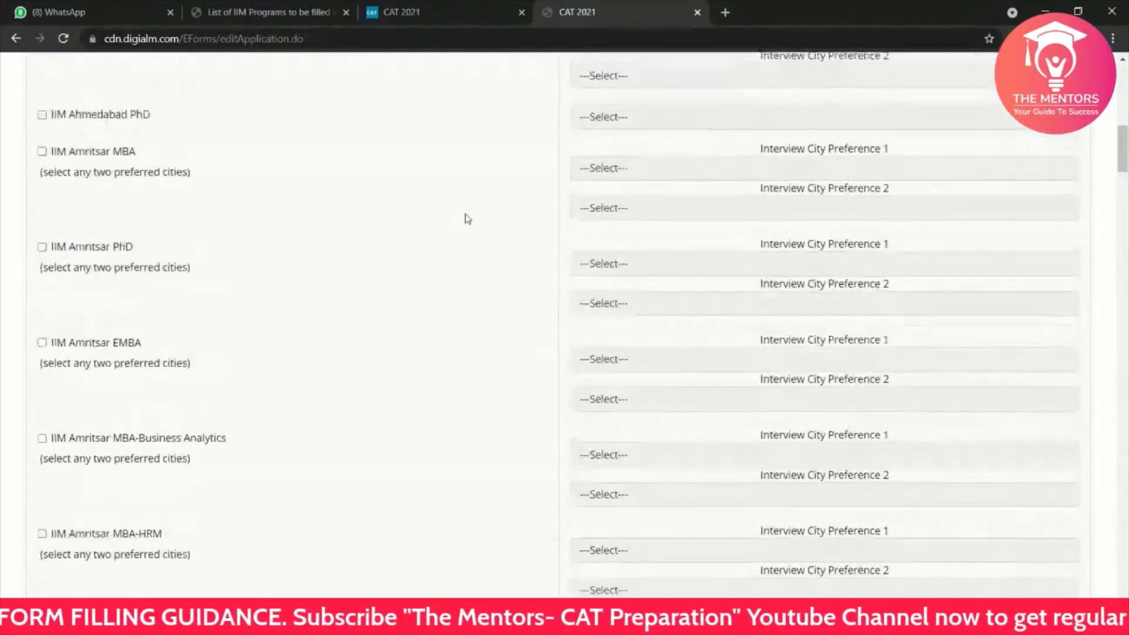
scroll(468, 219, "up", 1)
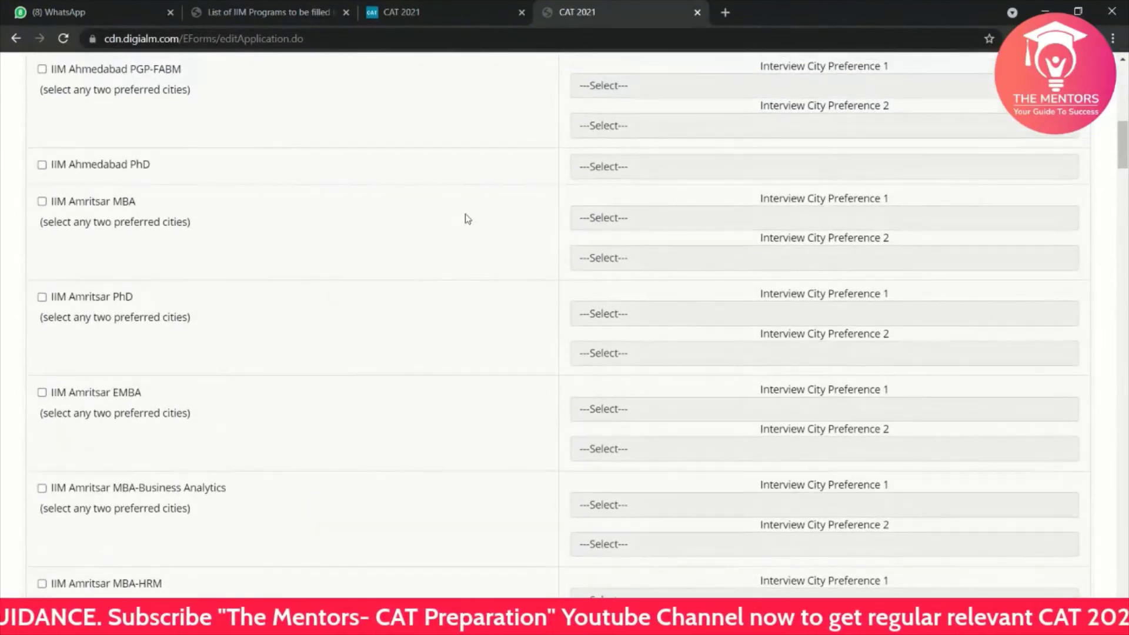
scroll(468, 219, "down", 1)
scroll(468, 219, "down", 3)
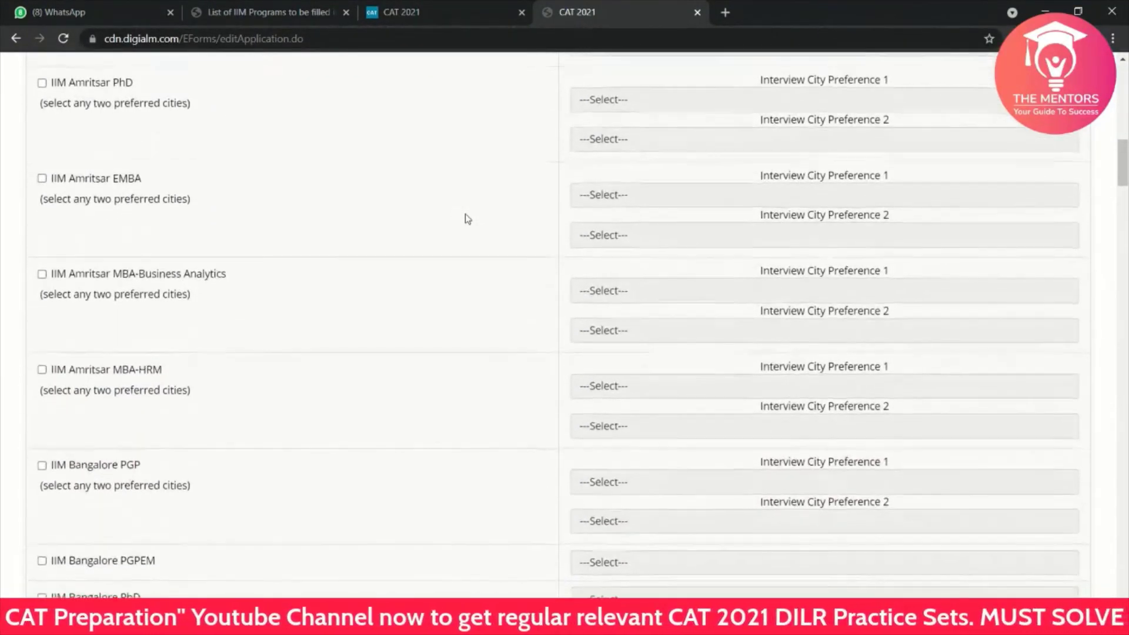
scroll(464, 217, "up", 1)
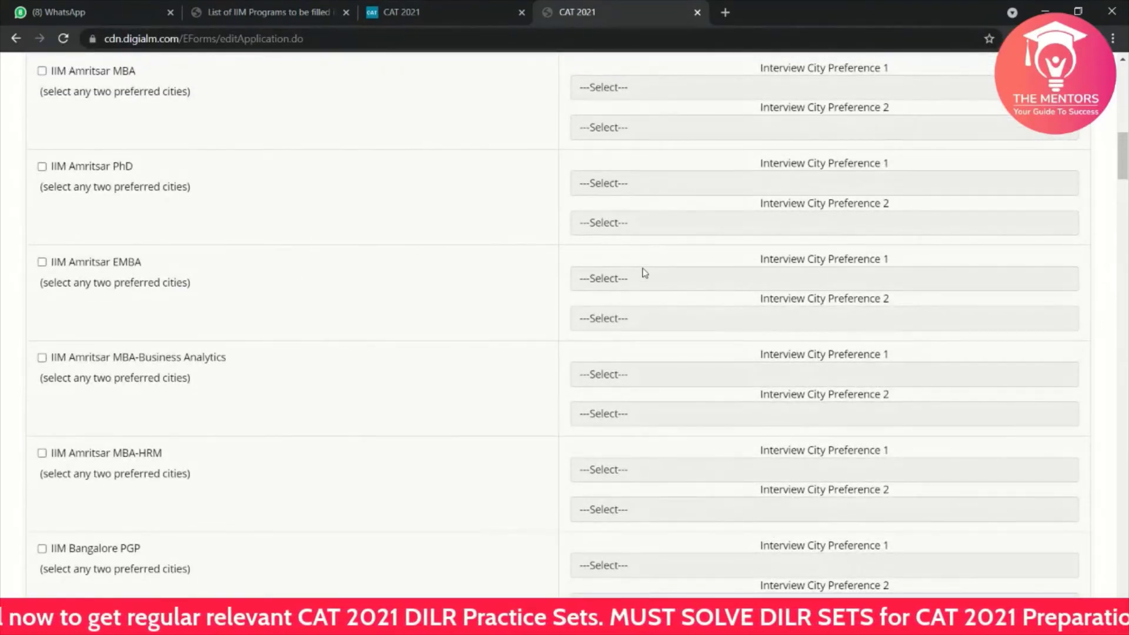
left_click(41, 263)
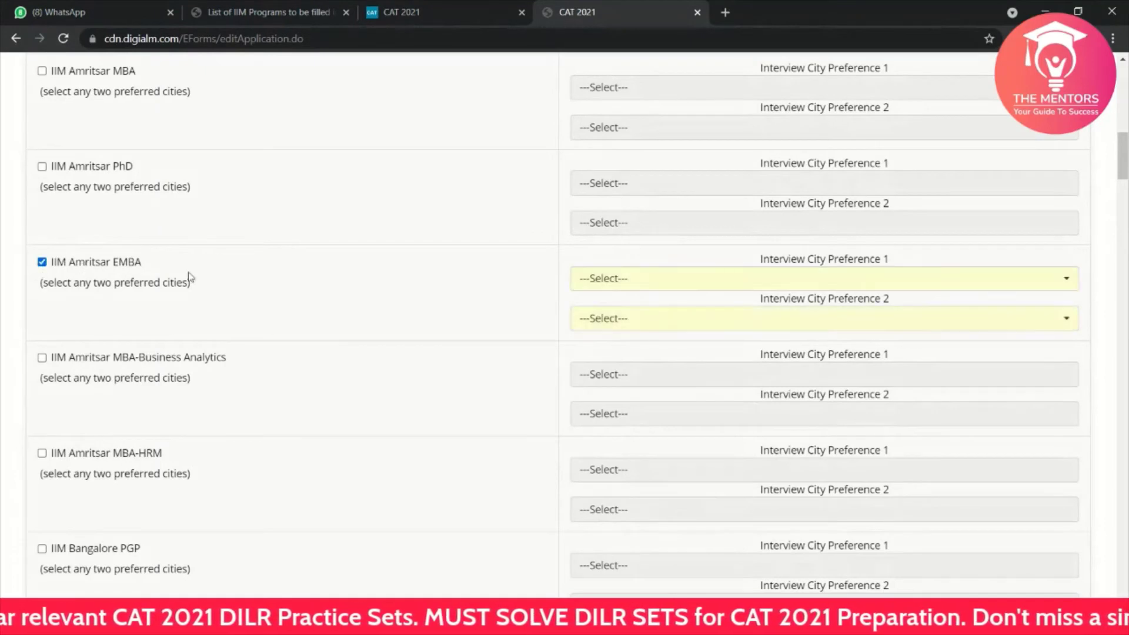
left_click(597, 283)
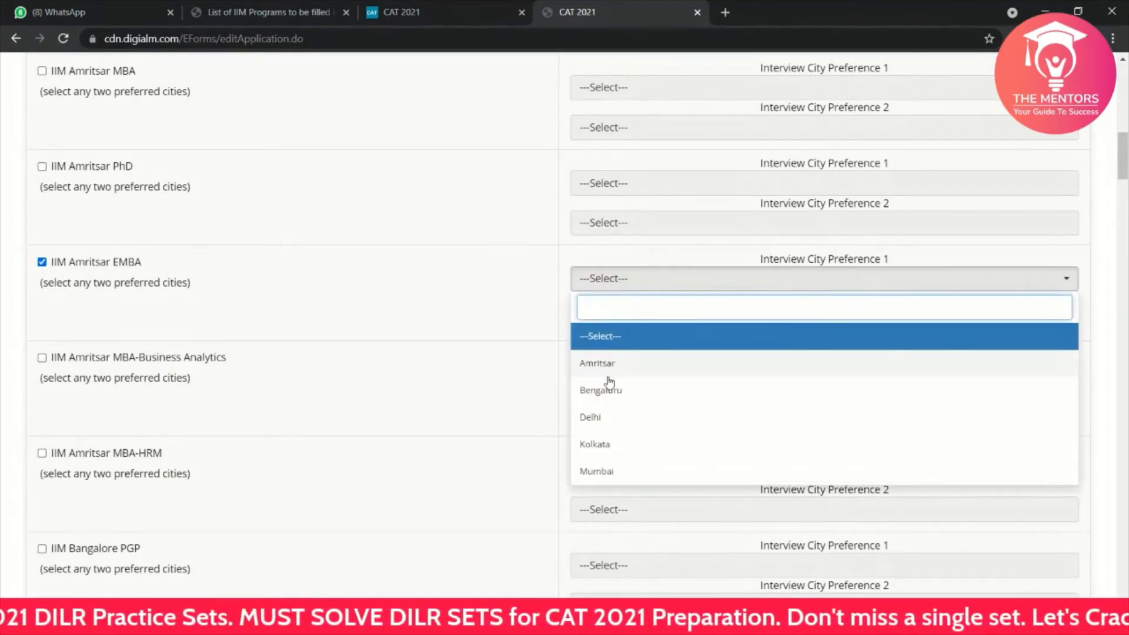
left_click(439, 320)
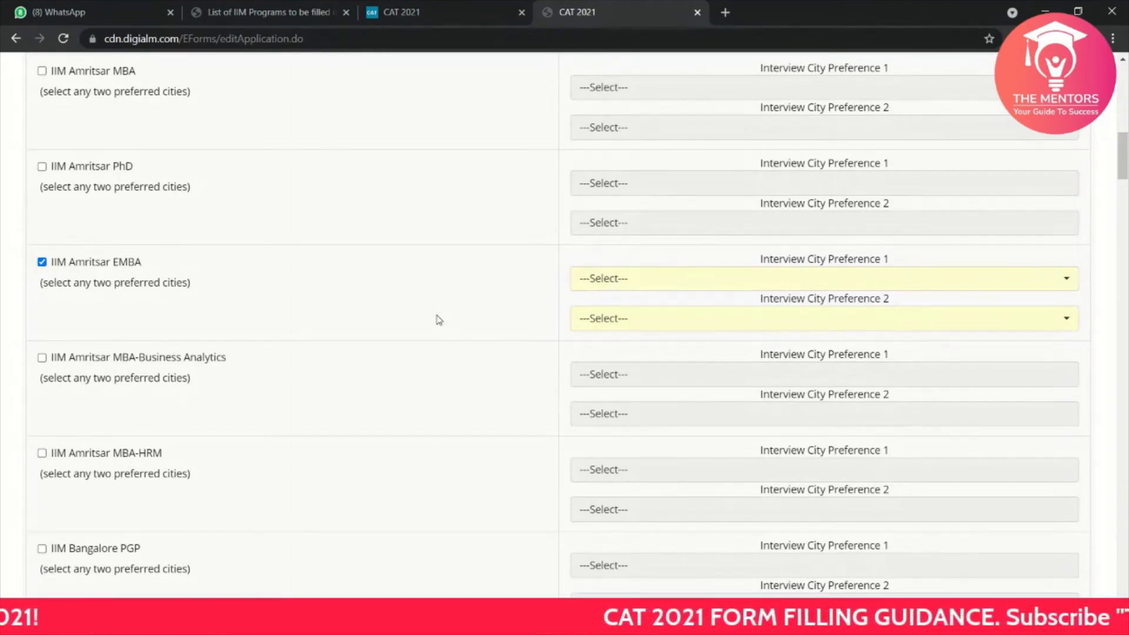
Step: Set IIM Amritsar EMBA interview cities to Delhi first and Bengaluru second
scroll(440, 320, "up", 6)
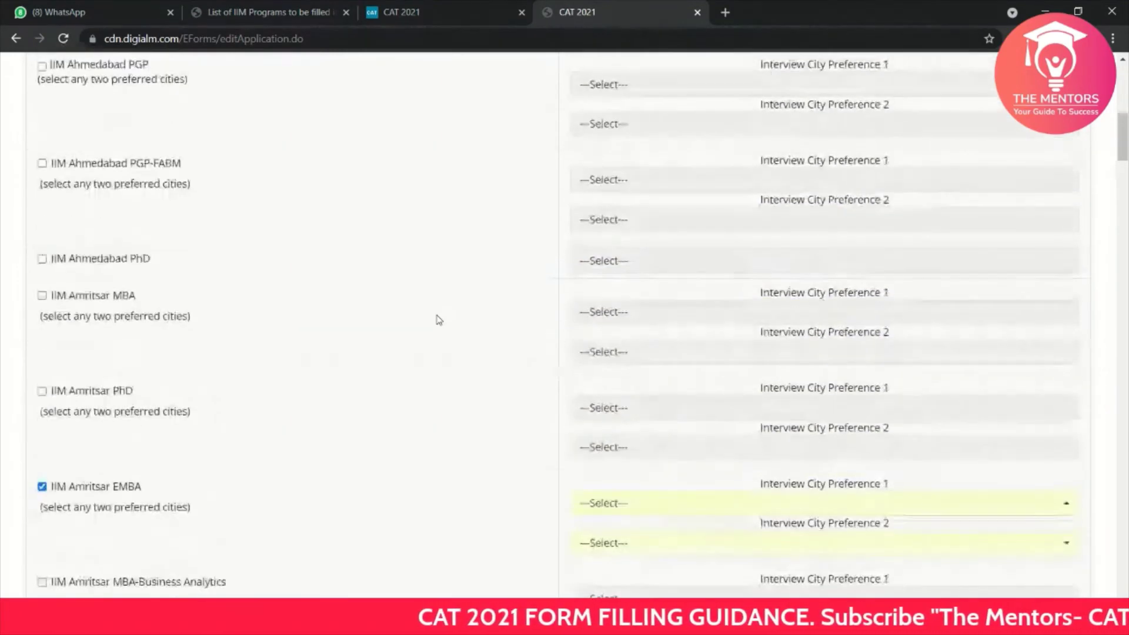
scroll(437, 287, "down", 2)
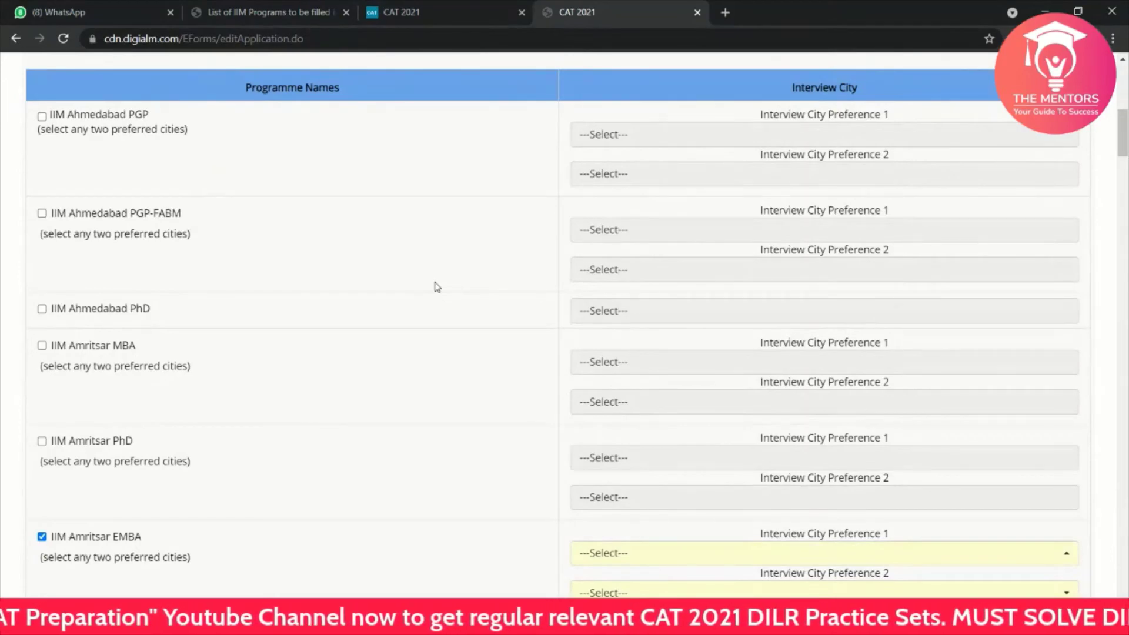
scroll(437, 287, "down", 6)
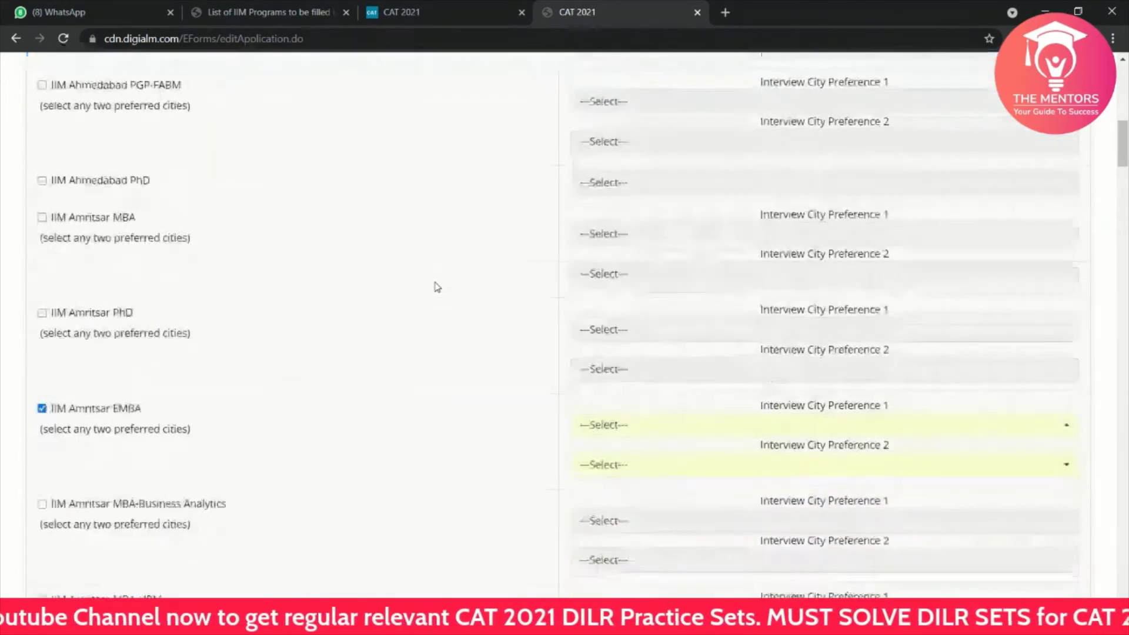
scroll(437, 287, "down", 13)
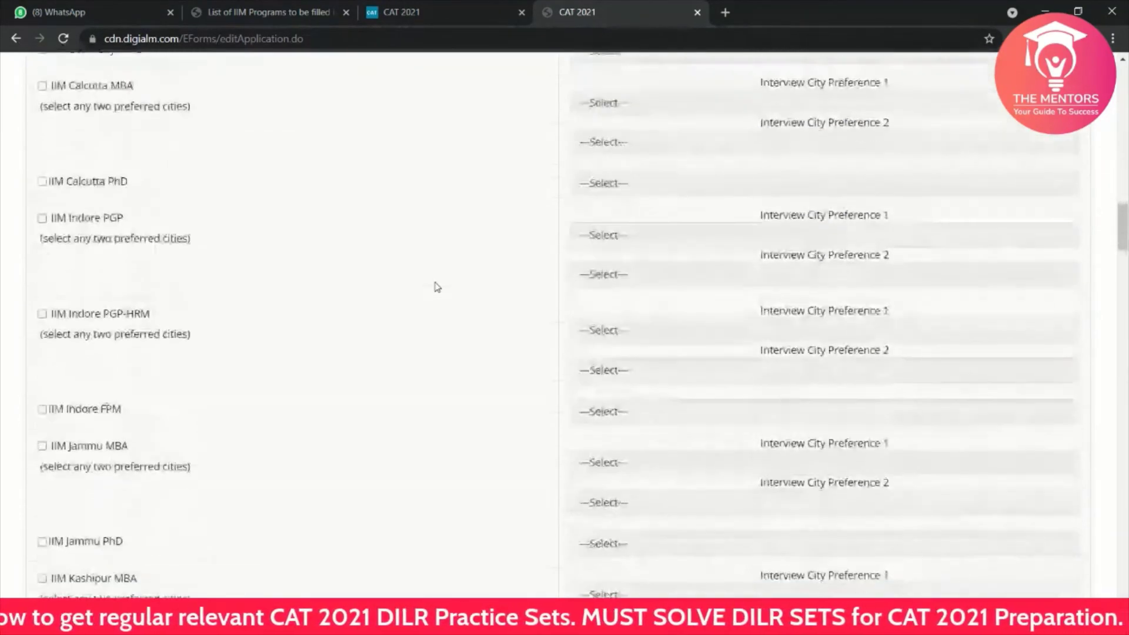
scroll(437, 288, "up", 5)
scroll(437, 287, "up", 15)
scroll(437, 287, "down", 4)
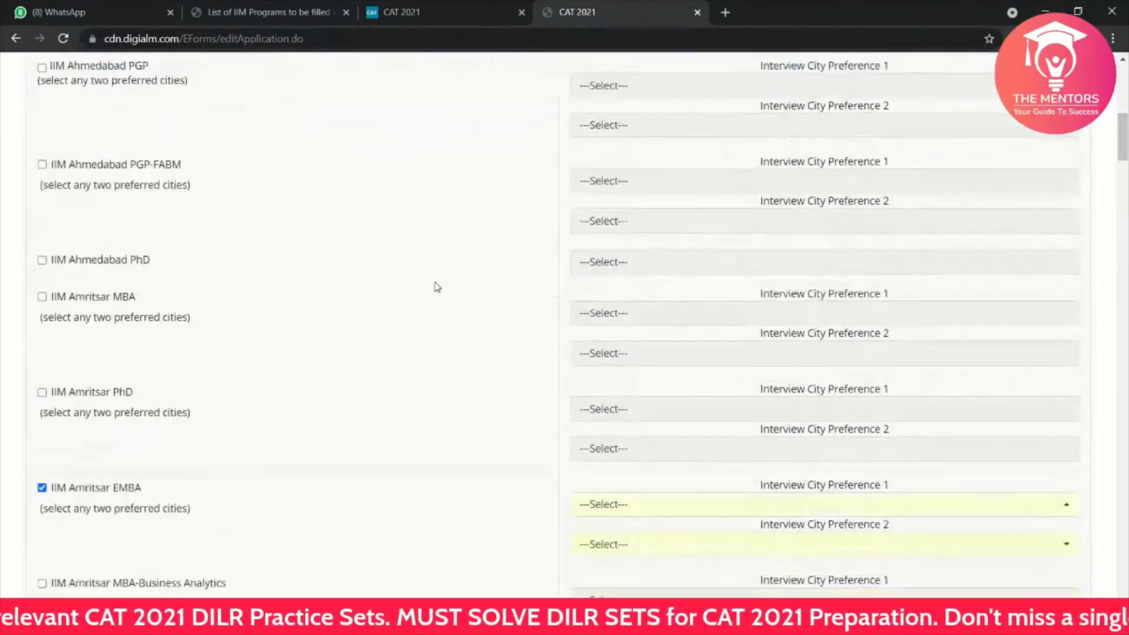
left_click(676, 359)
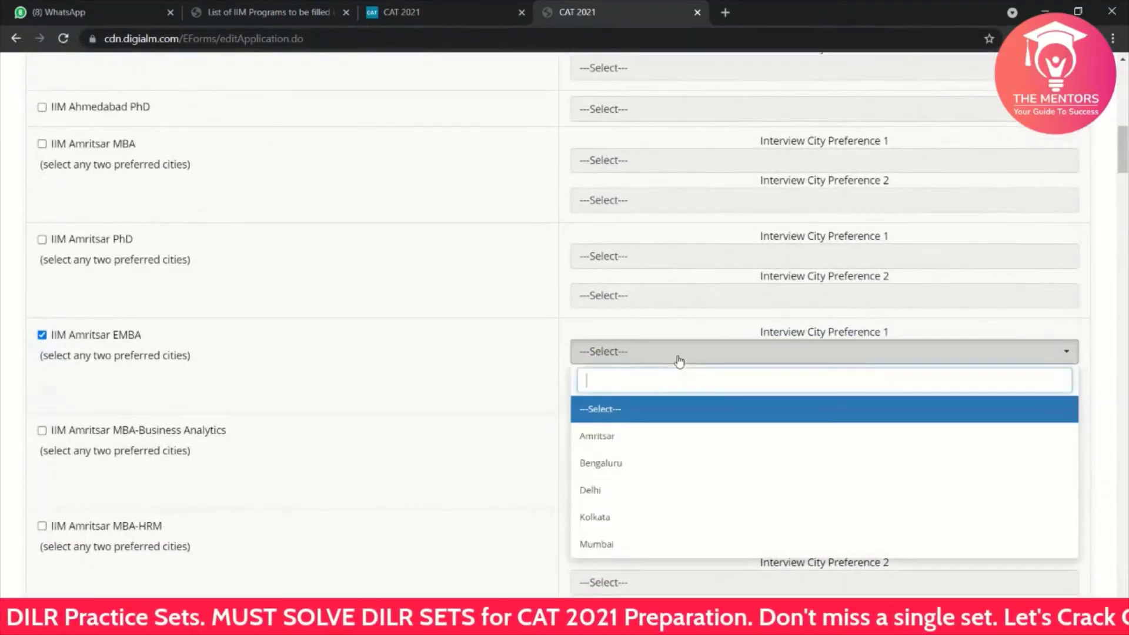
left_click(622, 492)
left_click(594, 404)
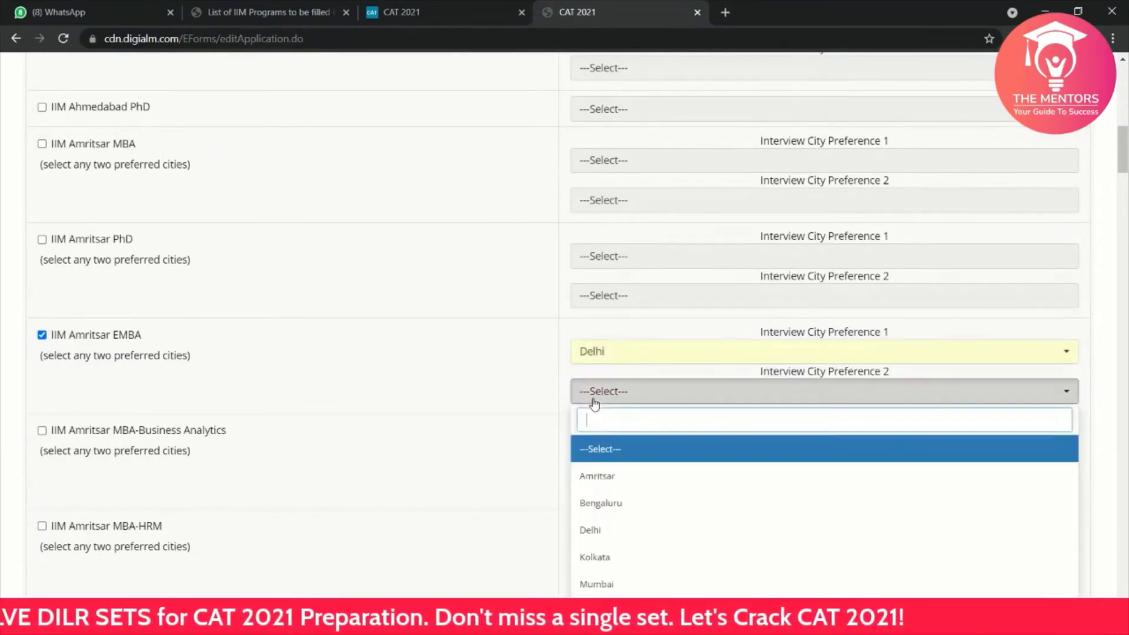
left_click(623, 503)
scroll(623, 504, "down", 10)
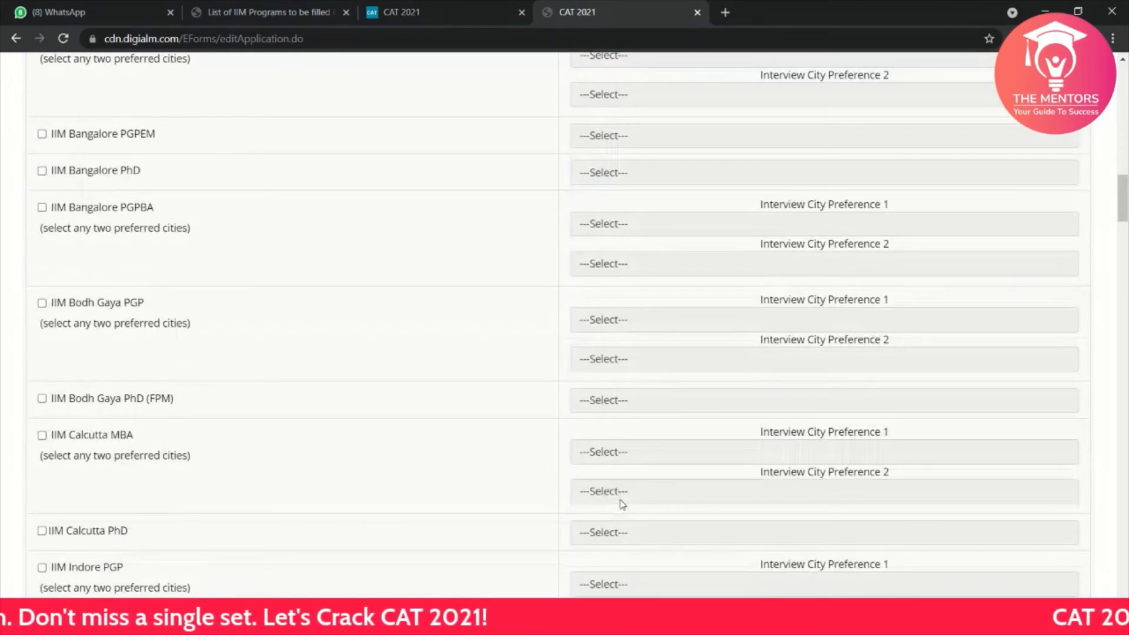
scroll(623, 504, "down", 10)
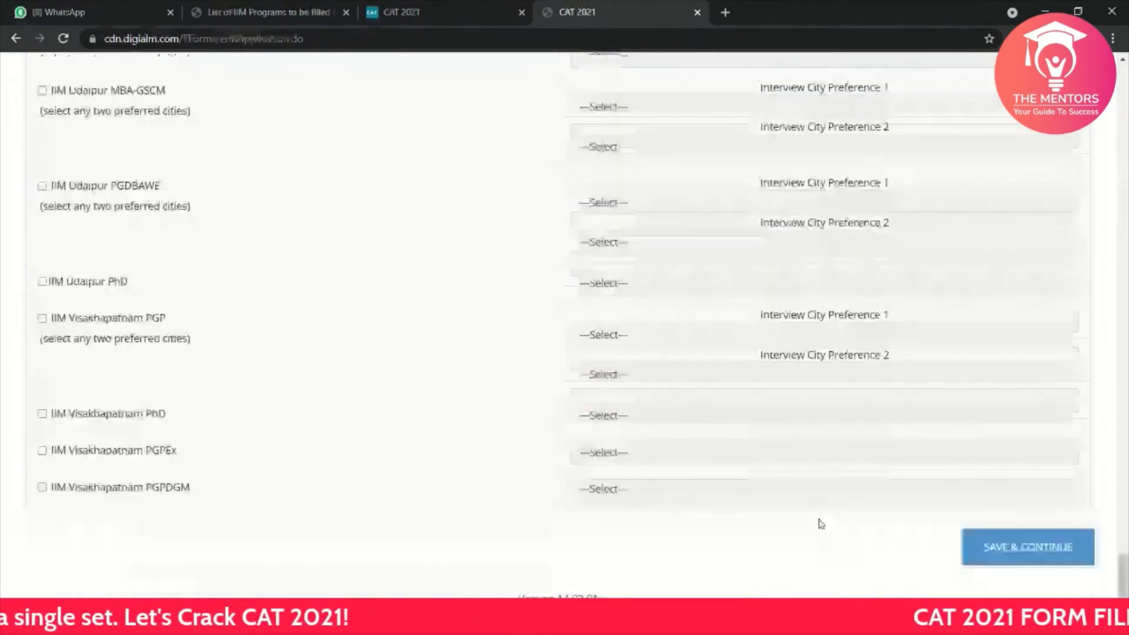
Step: Save the programmes and set Hamirpur as Preferred Test City 1
left_click(1016, 539)
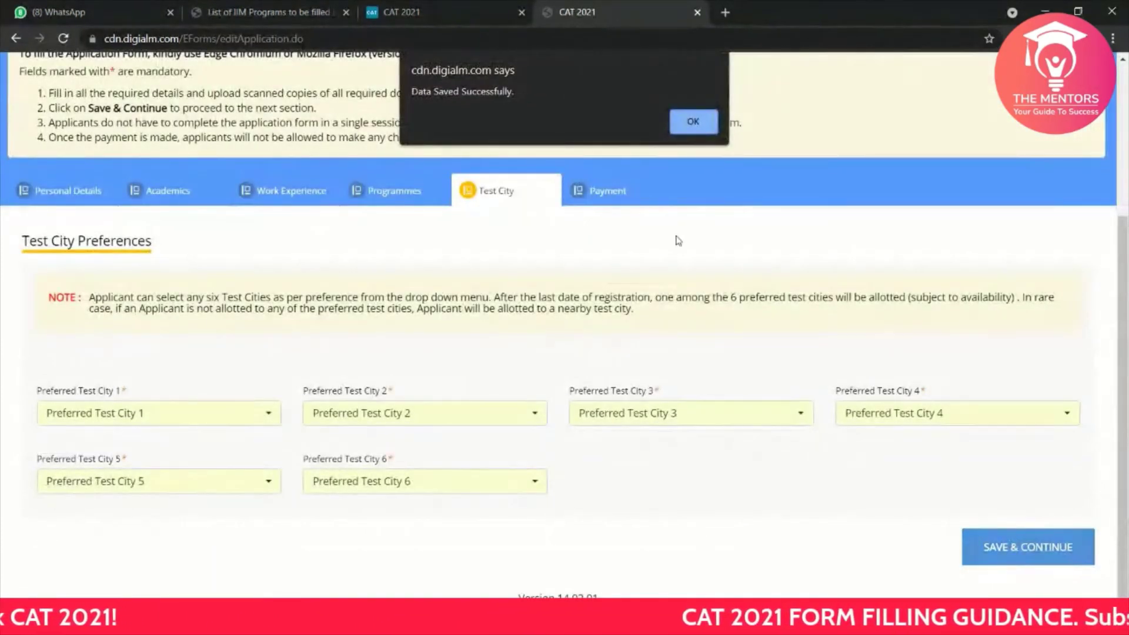
left_click(690, 122)
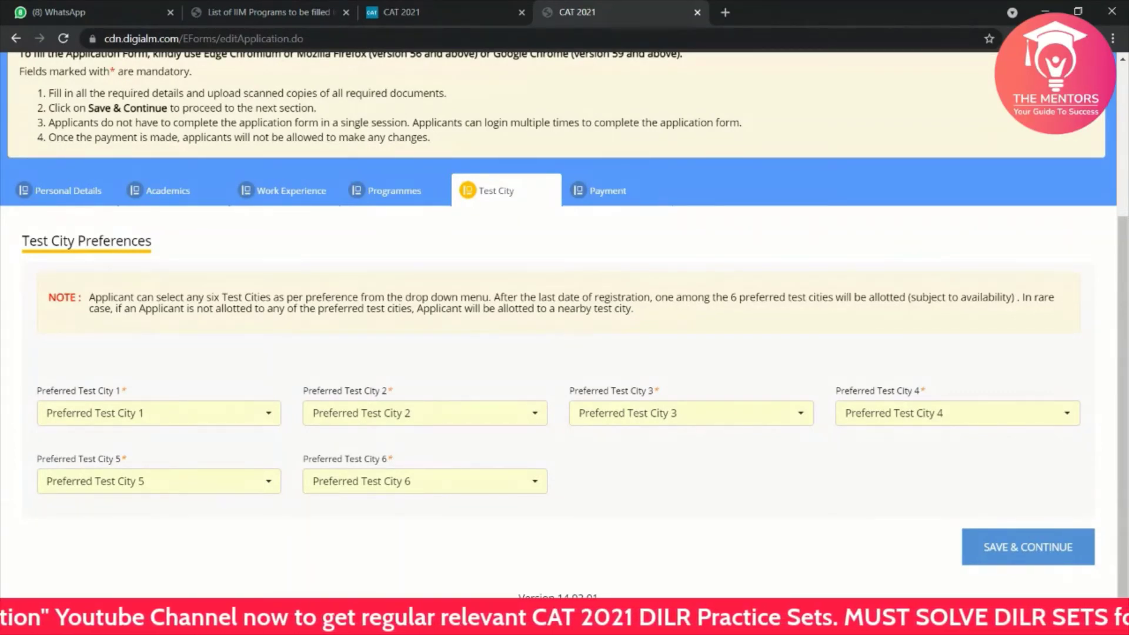
left_click(169, 424)
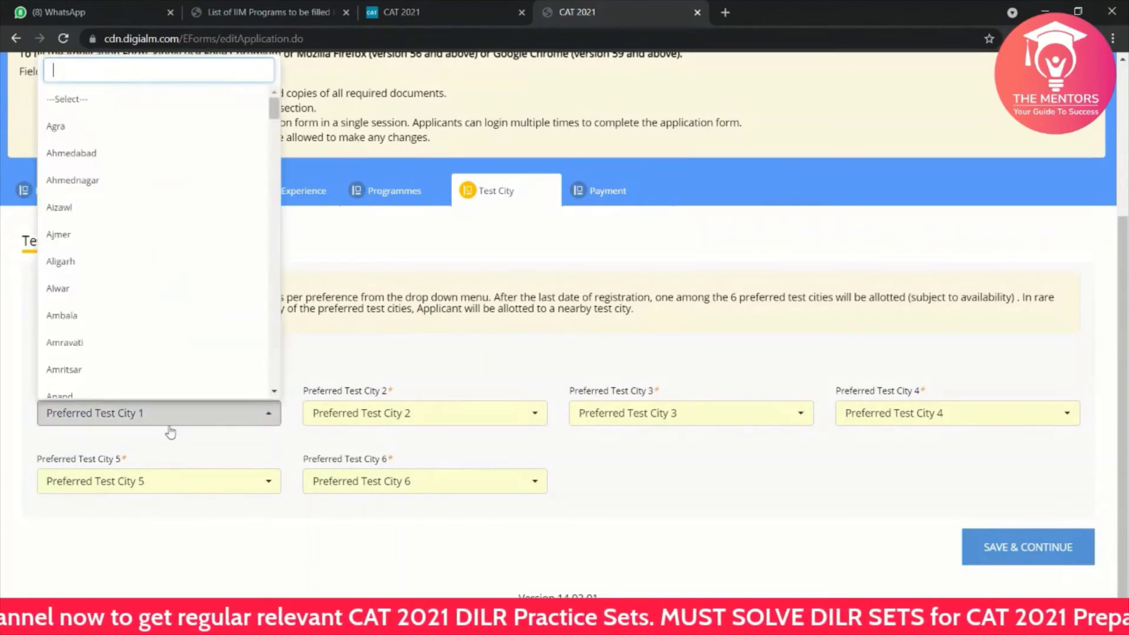
scroll(220, 311, "down", 10)
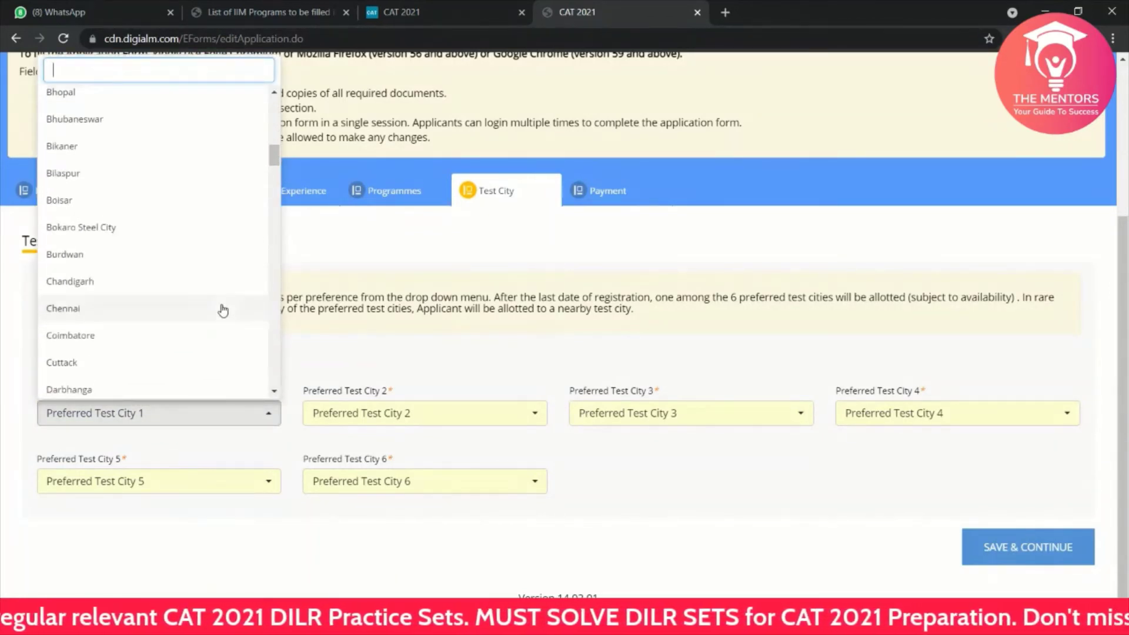
scroll(222, 311, "down", 9)
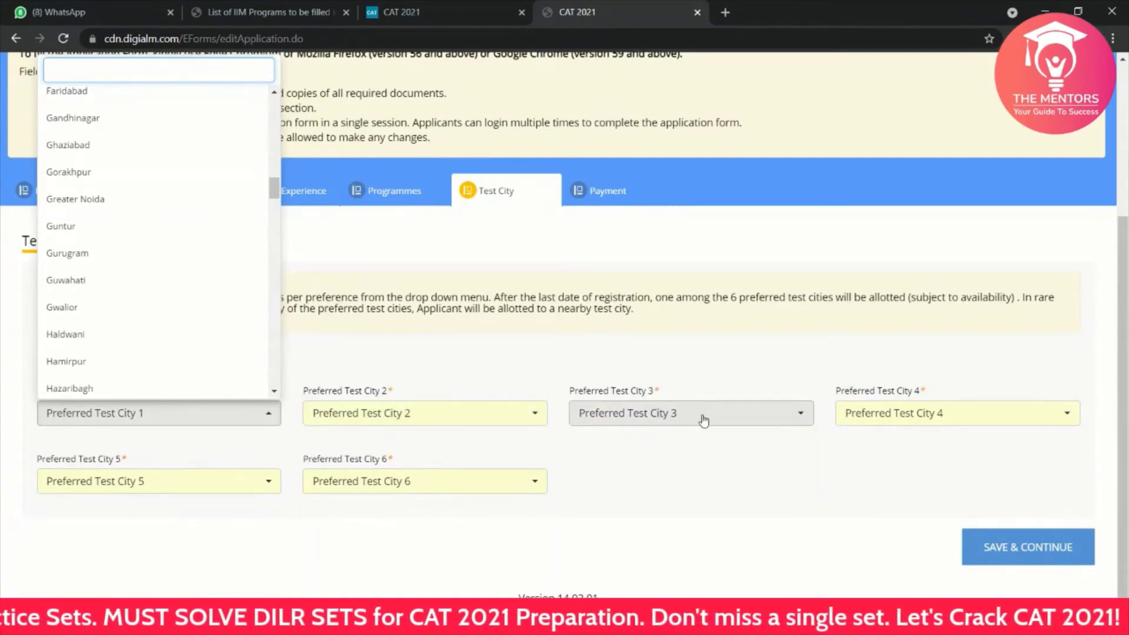
left_click(696, 481)
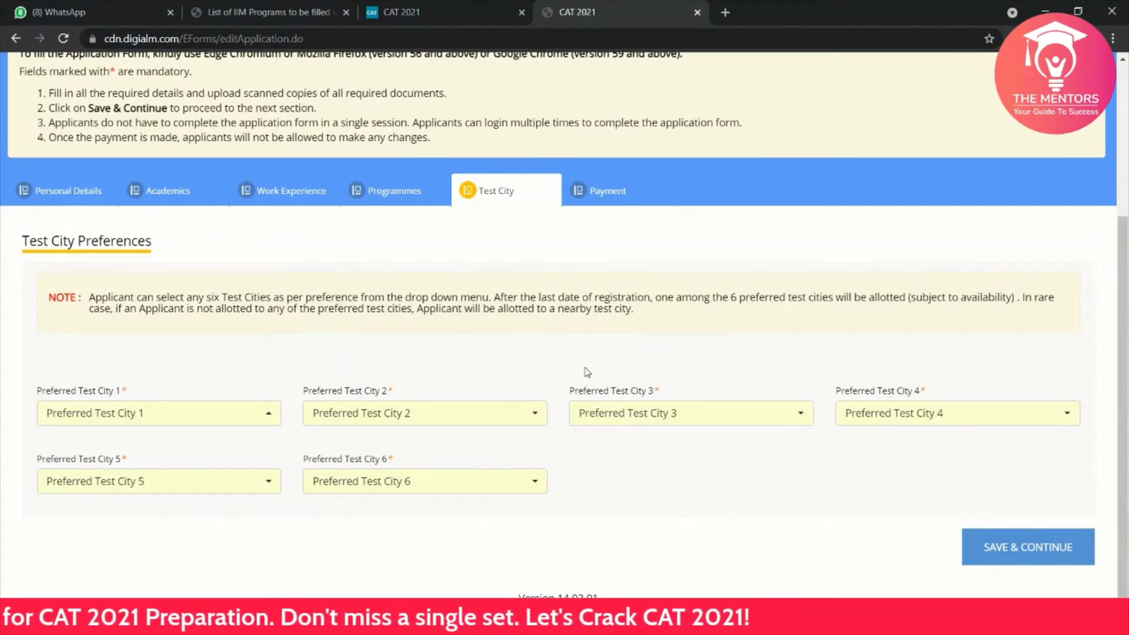
left_click(213, 416)
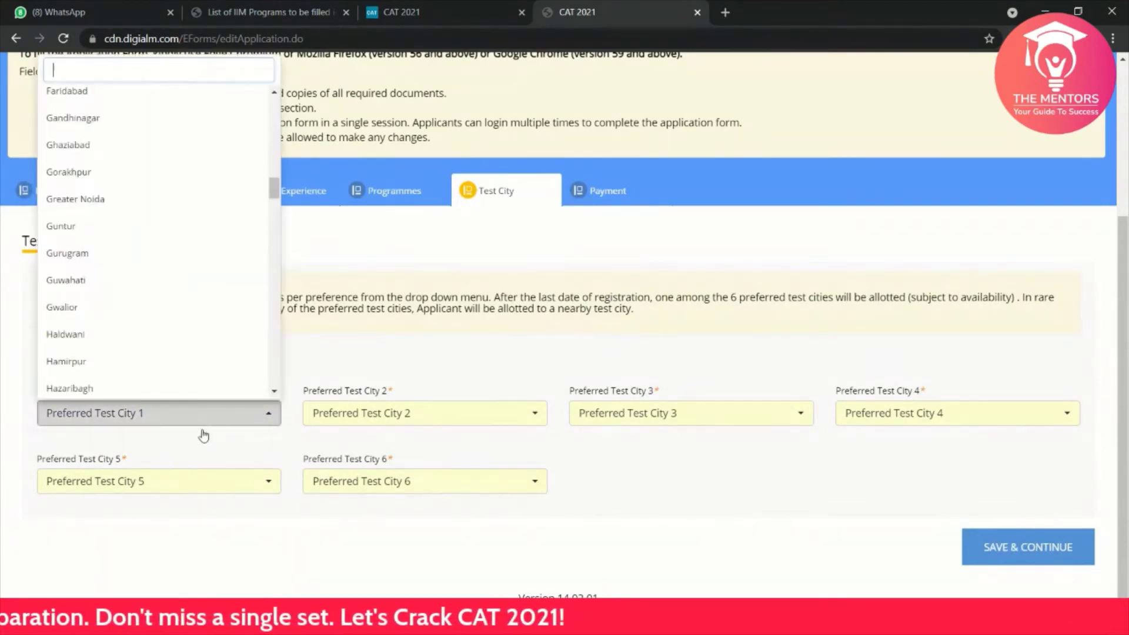
left_click(142, 362)
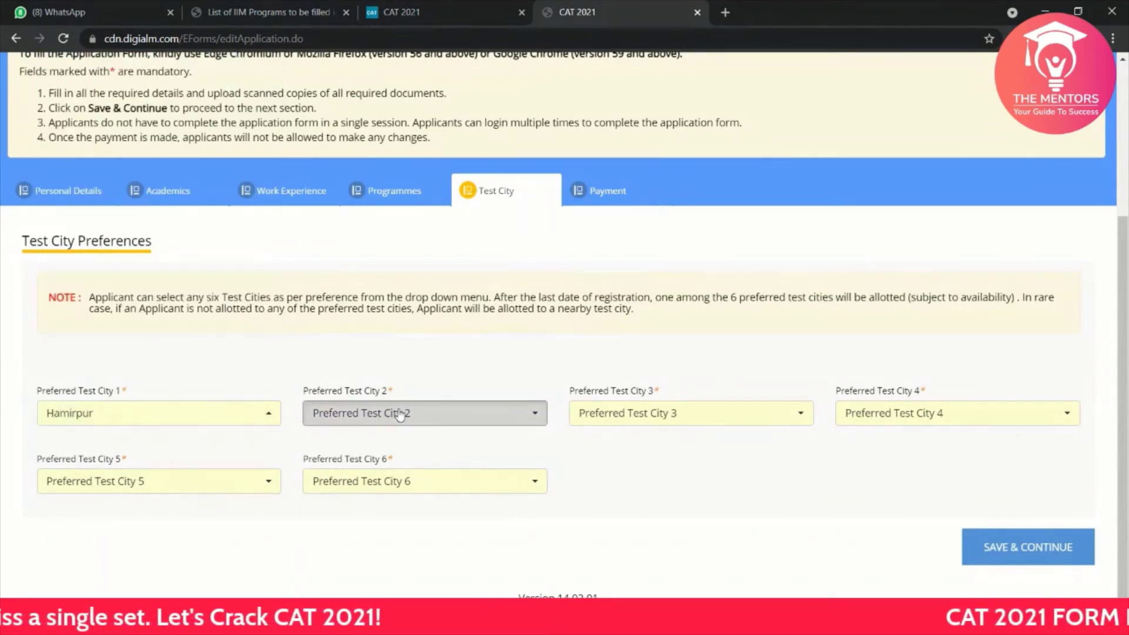
Step: Set test cities 2–4 to Ambala, Ajmer and Anand, after a duplicate-Ambala warning
left_click(400, 415)
left_click(404, 326)
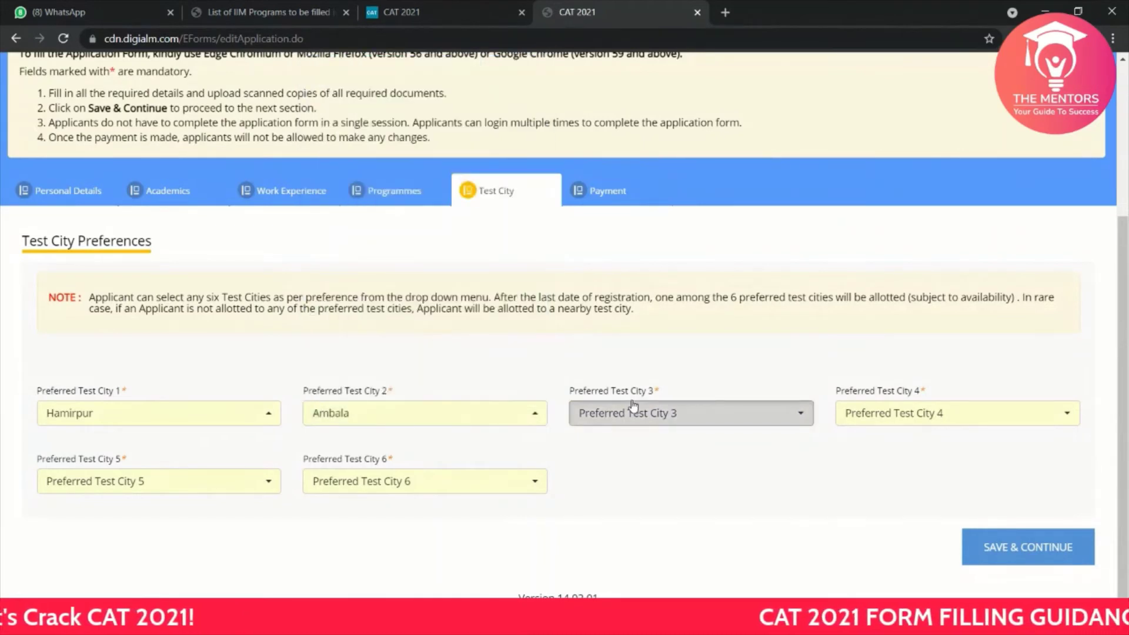
left_click(633, 406)
left_click(653, 313)
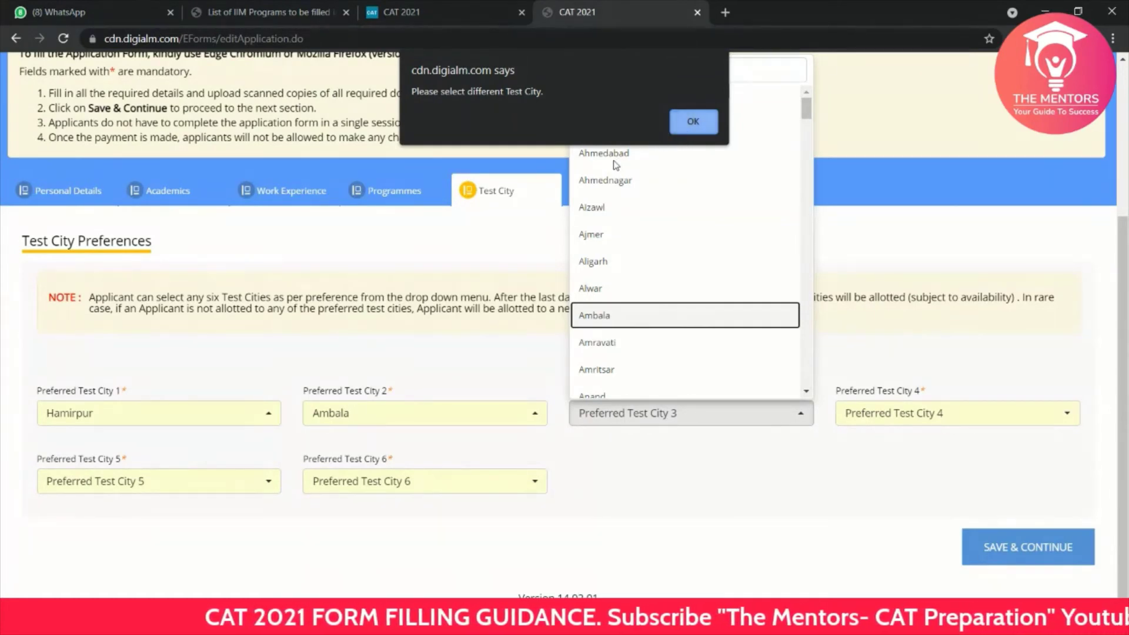
left_click(697, 123)
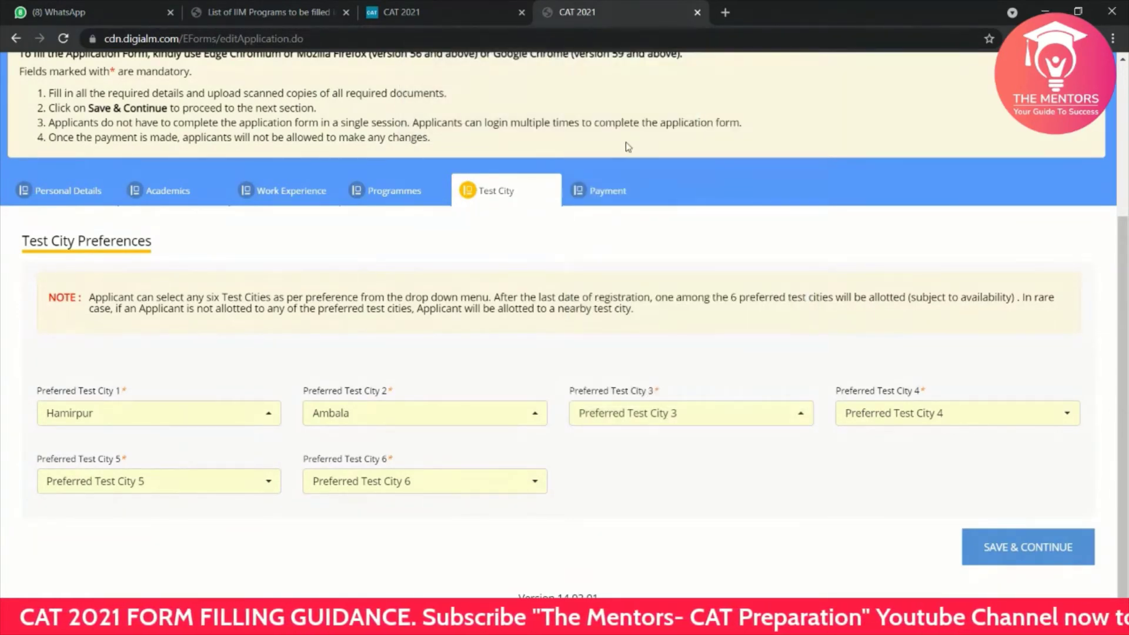
left_click(641, 413)
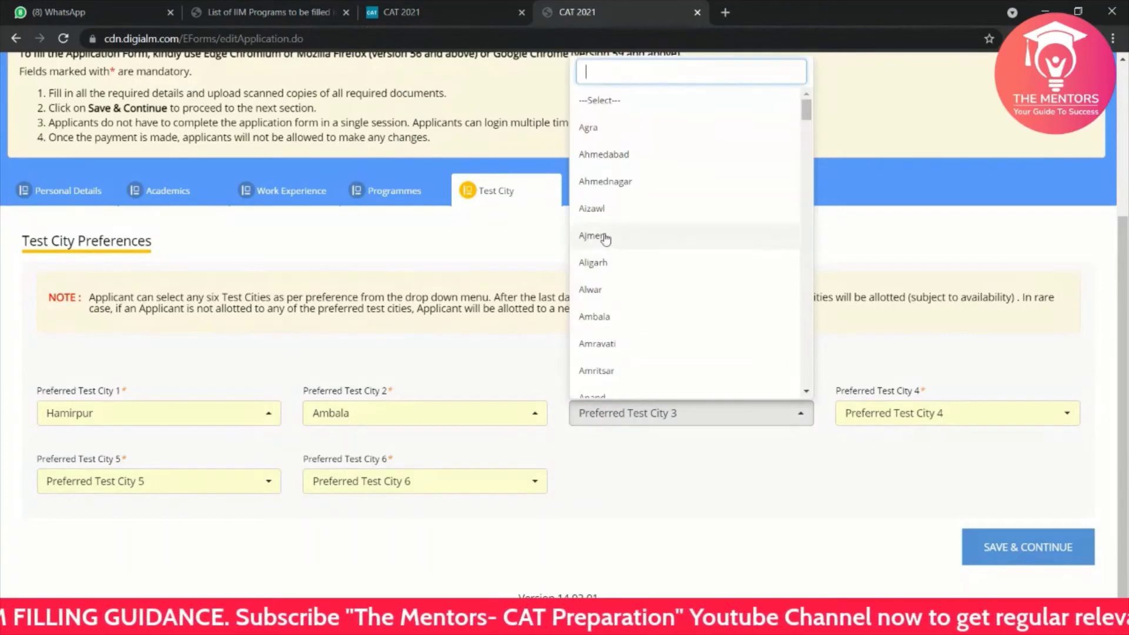
left_click(669, 238)
left_click(865, 415)
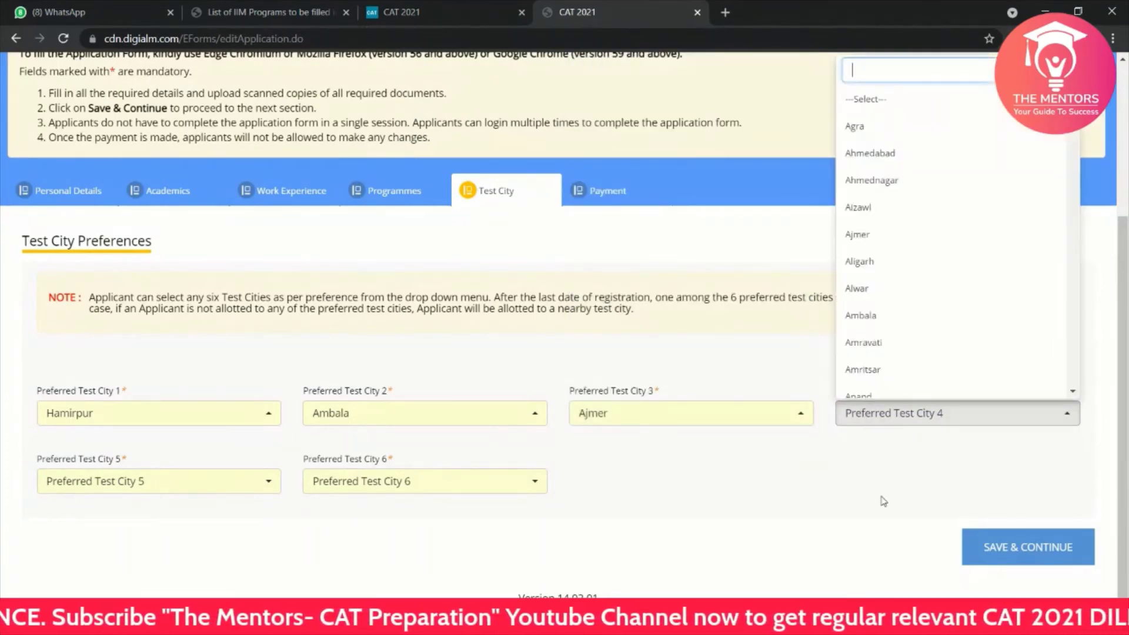
left_click(894, 394)
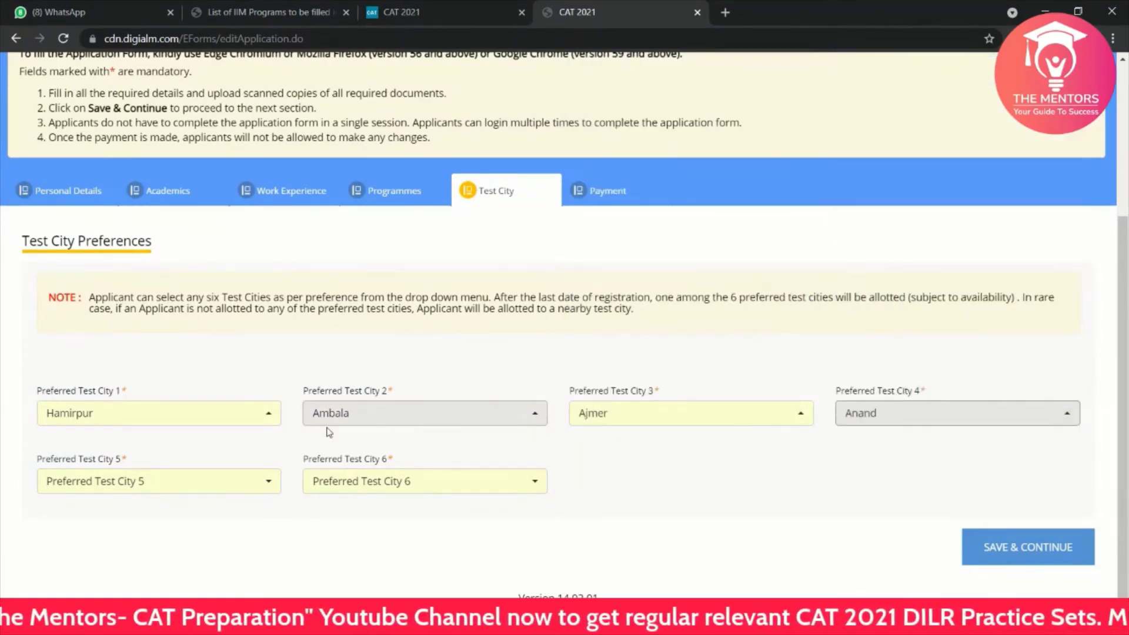
Step: Choose Bhubaneswar as Preferred Test City 5 and Bikaner as Preferred Test City 6
left_click(203, 479)
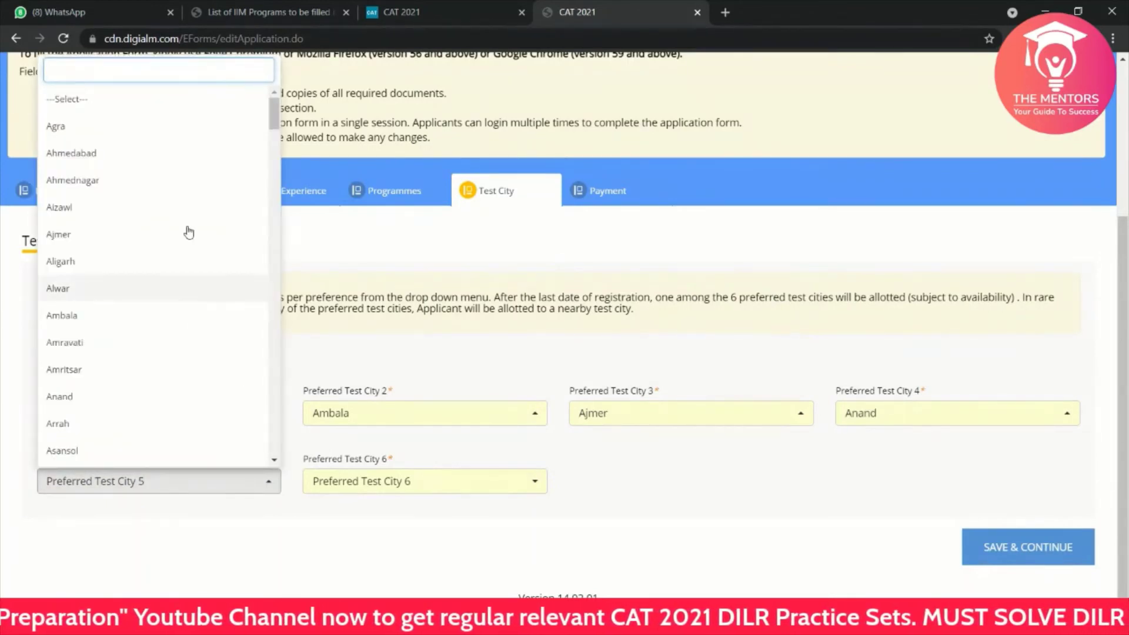
left_click(189, 111)
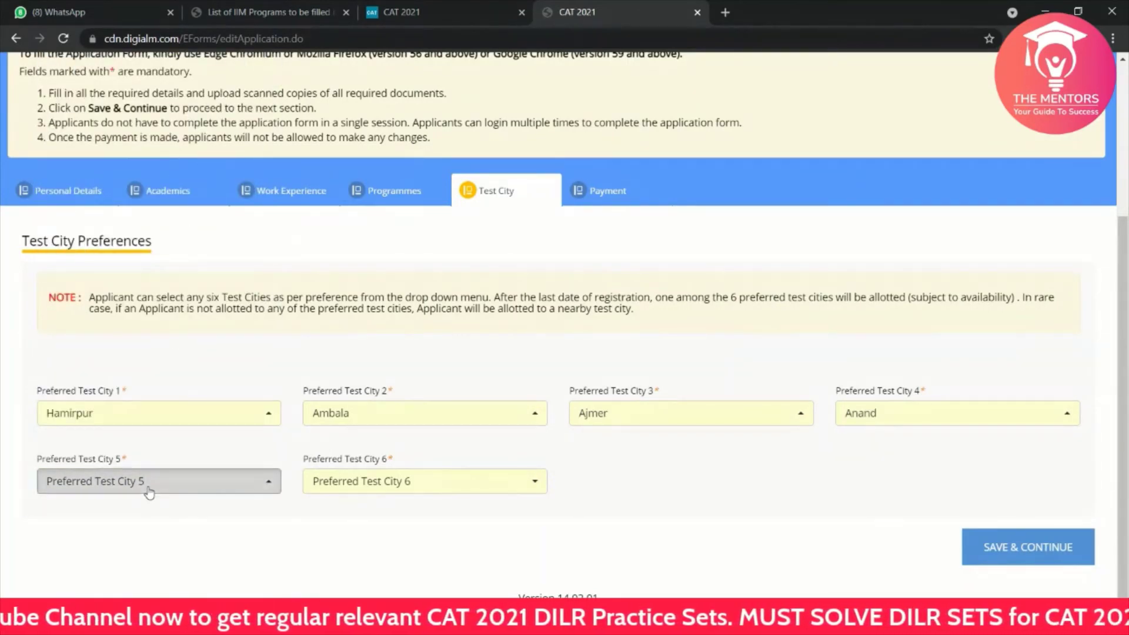
left_click(149, 494)
scroll(139, 400, "down", 10)
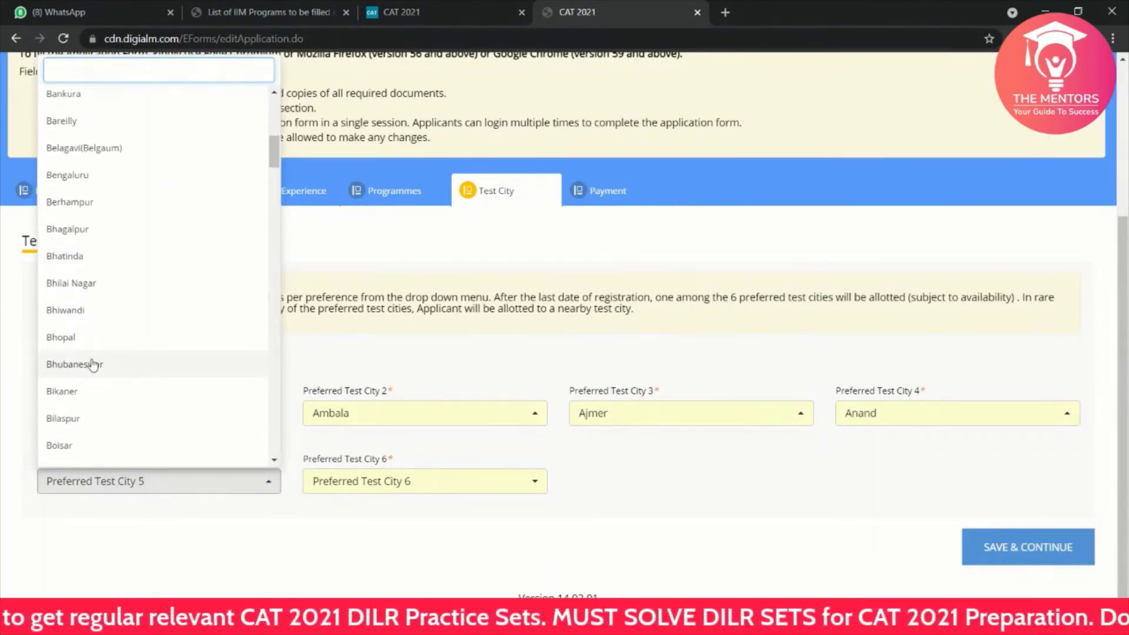
left_click(90, 362)
left_click(306, 479)
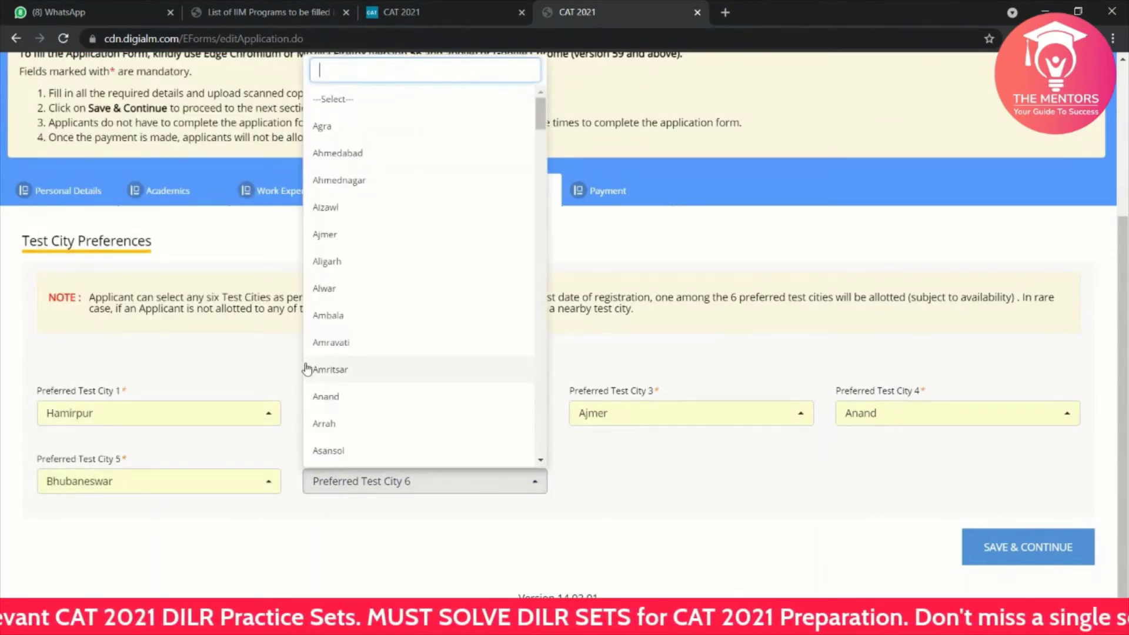
scroll(383, 310, "down", 5)
left_click(376, 313)
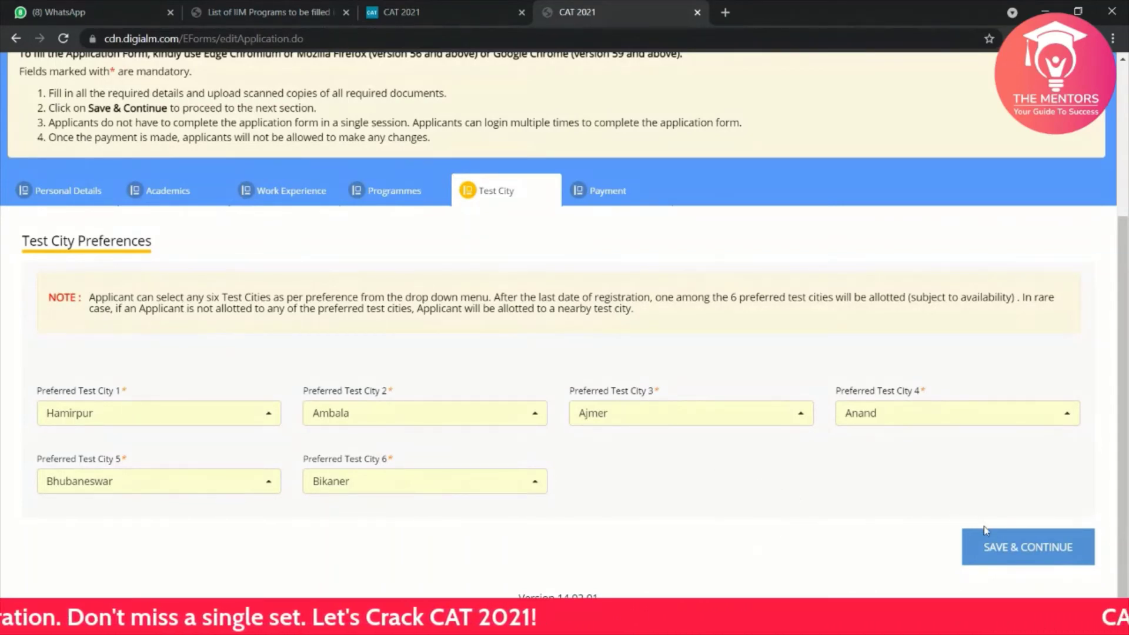
Step: Save the test cities and highlight the Rs 2200 registration fee on the Payment page
left_click(994, 547)
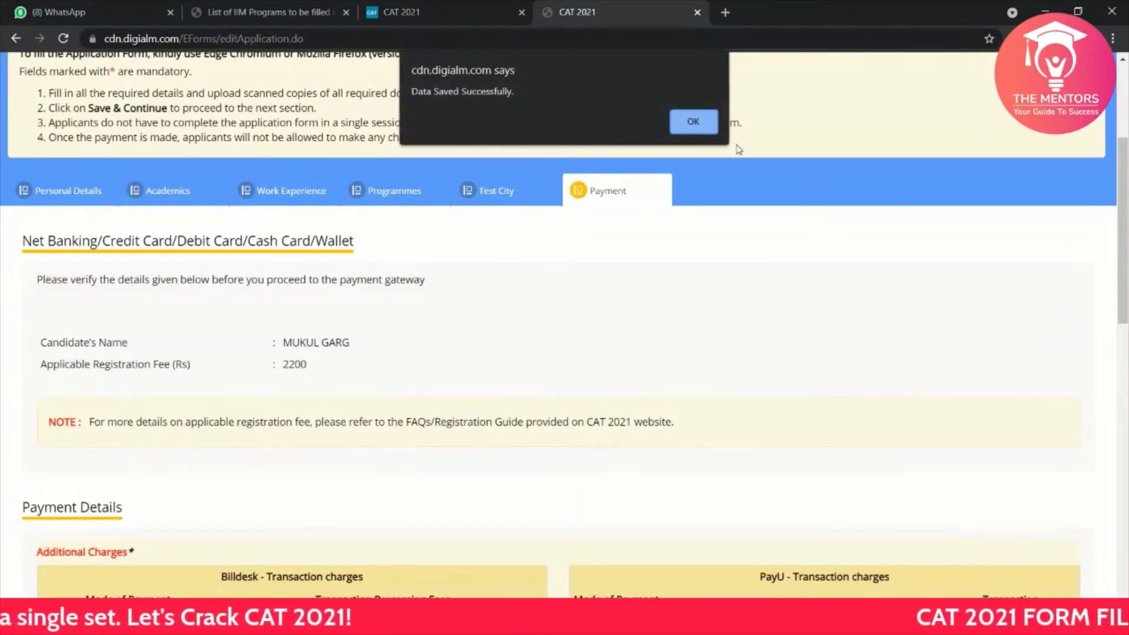
left_click(692, 121)
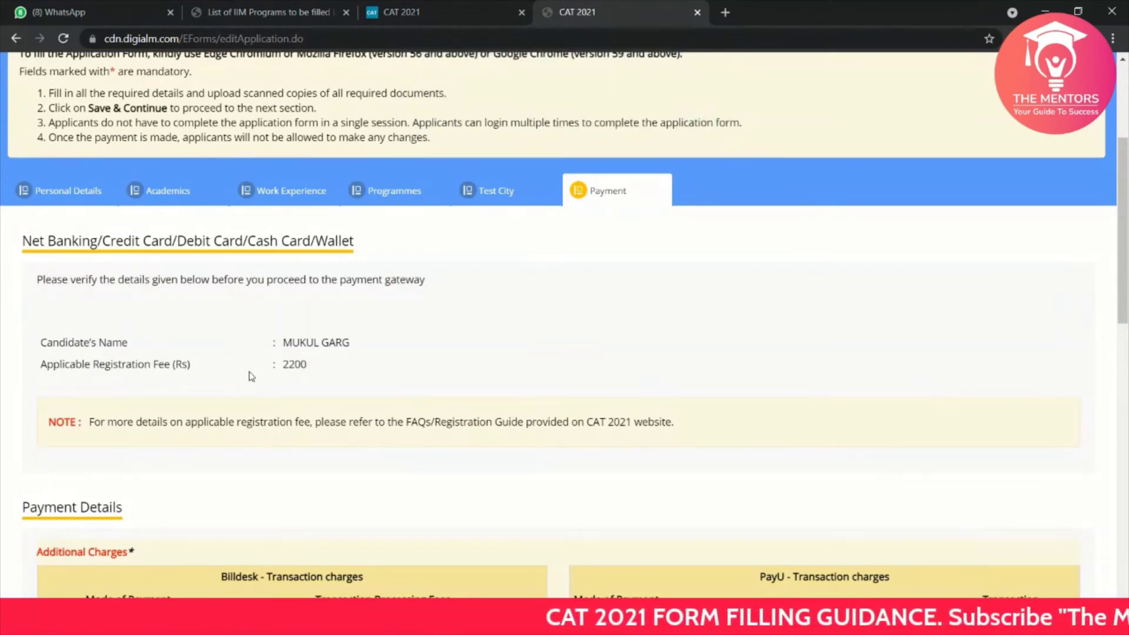
left_click_drag(315, 369, 285, 364)
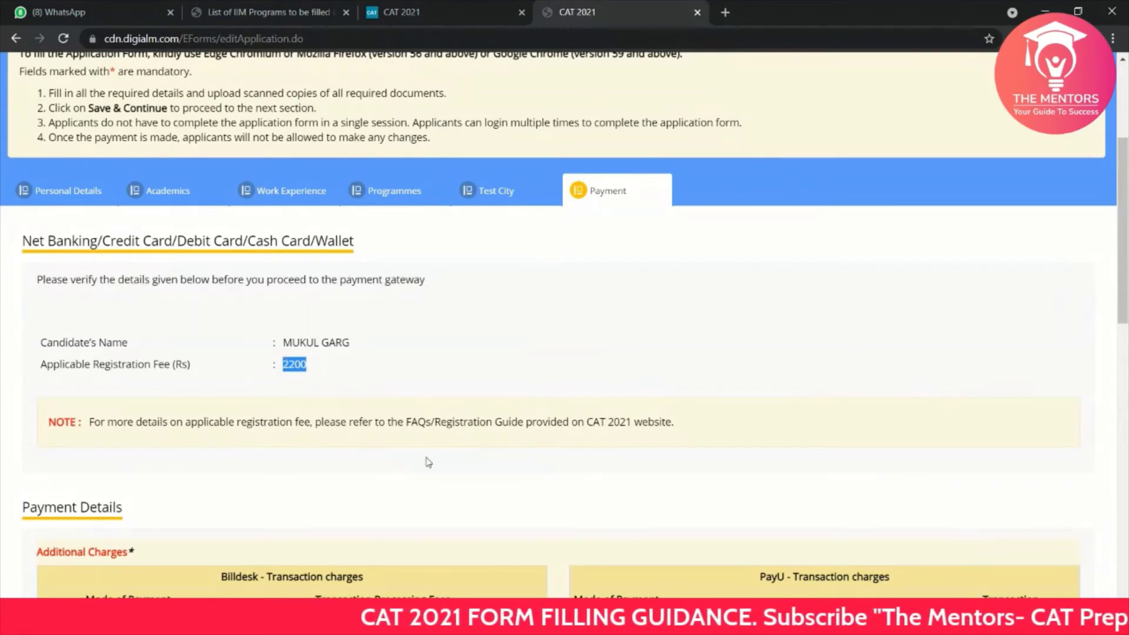
Step: Select PayU as the payment mode instead of BillDesk
scroll(426, 462, "down", 5)
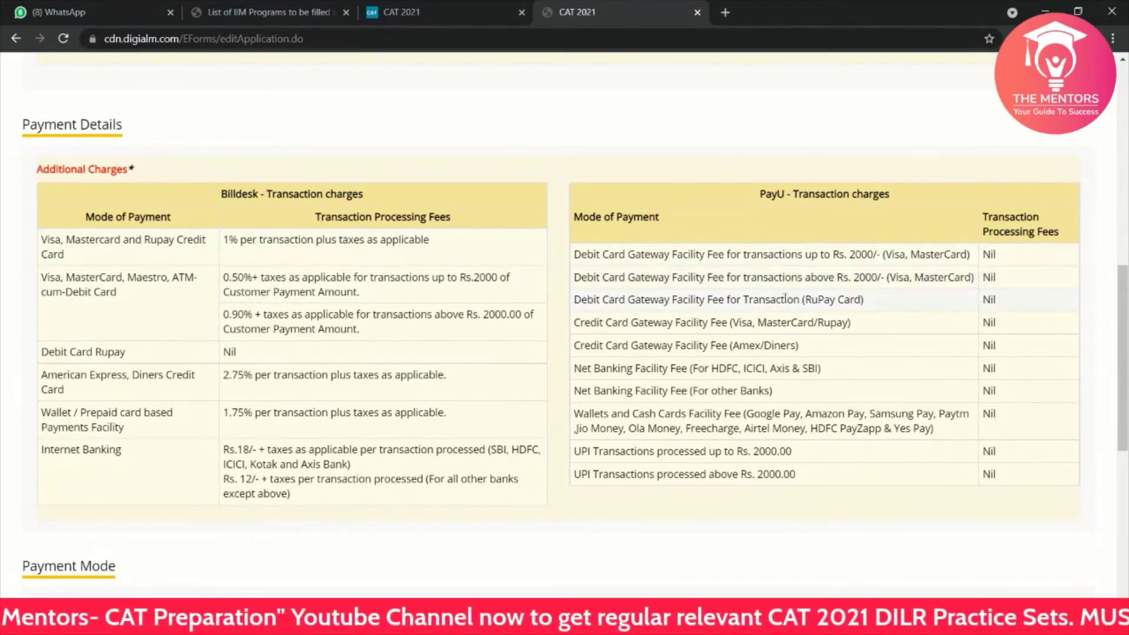
scroll(785, 299, "down", 1)
scroll(439, 337, "down", 3)
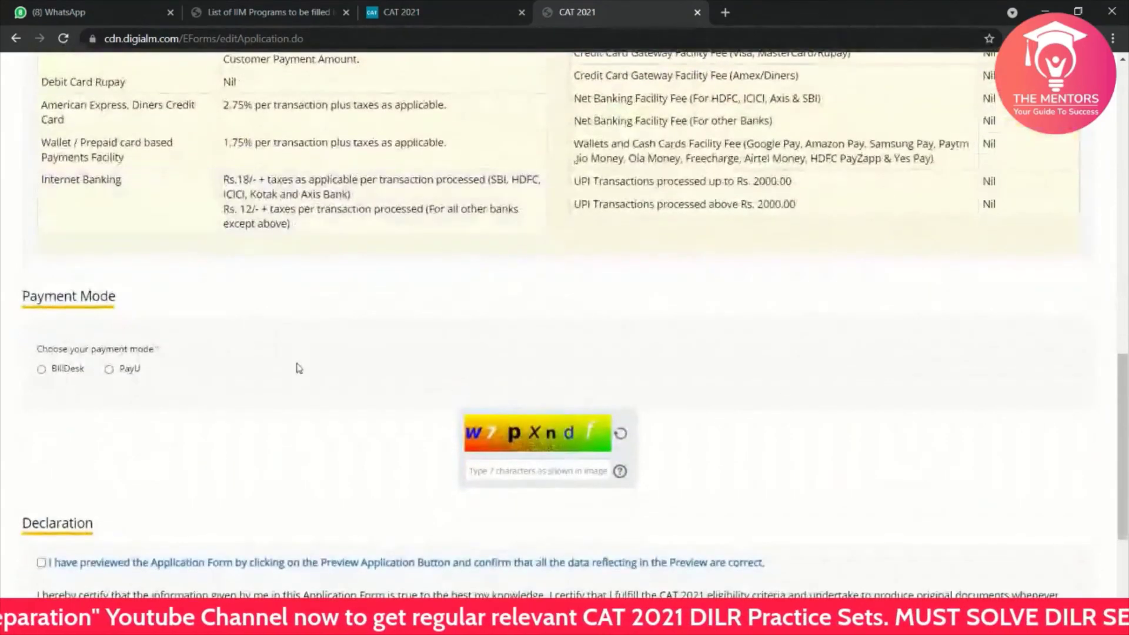
left_click(44, 371)
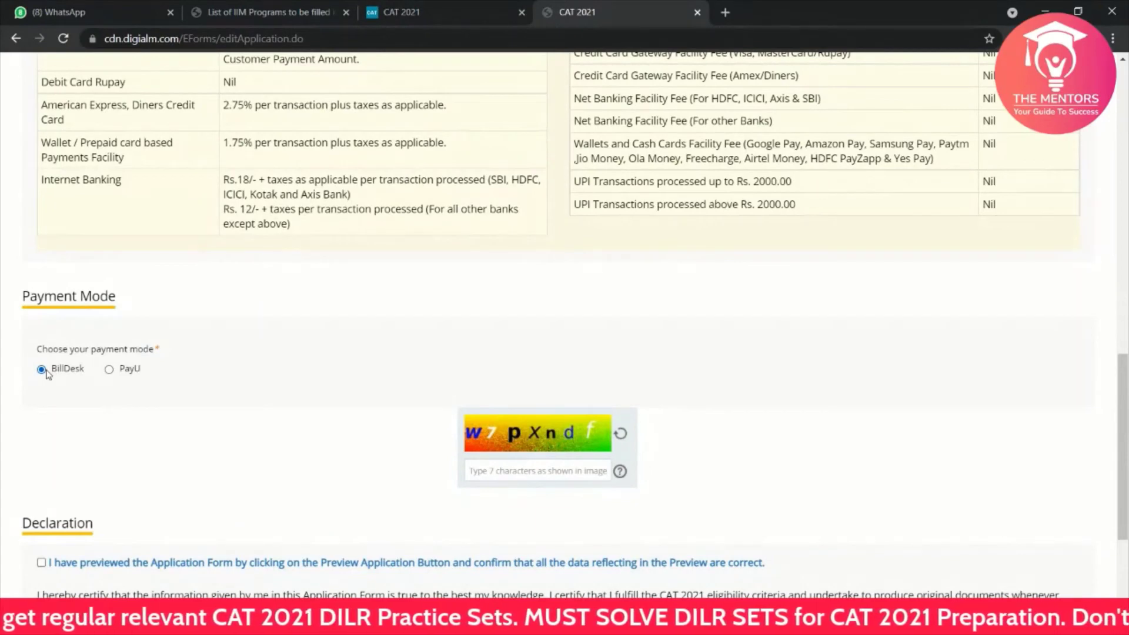
left_click(108, 370)
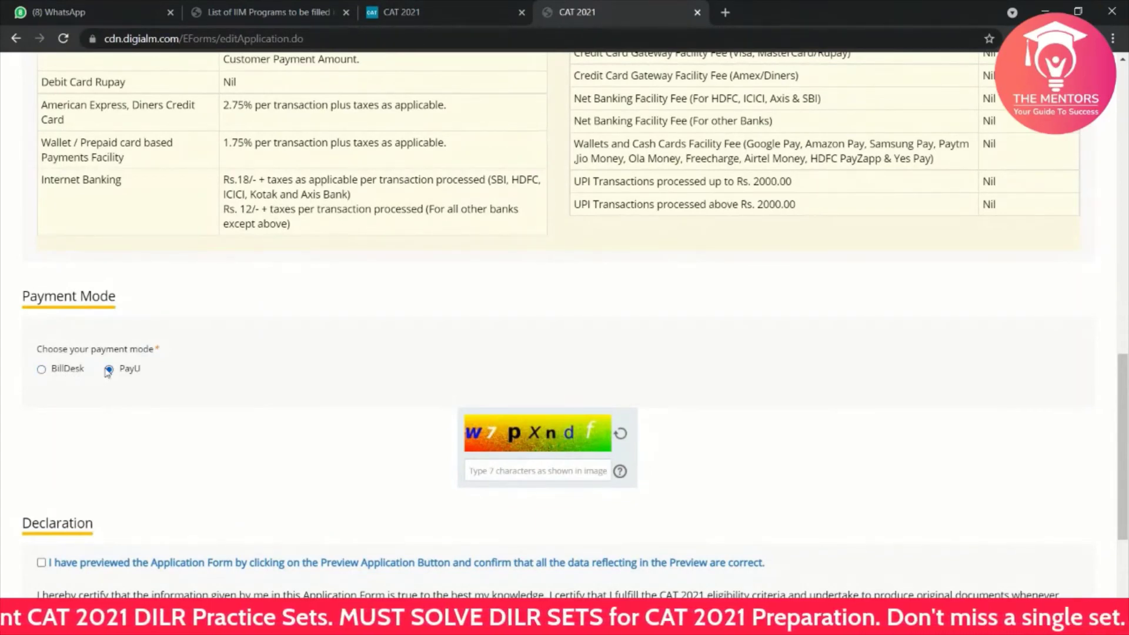
scroll(198, 380, "down", 2)
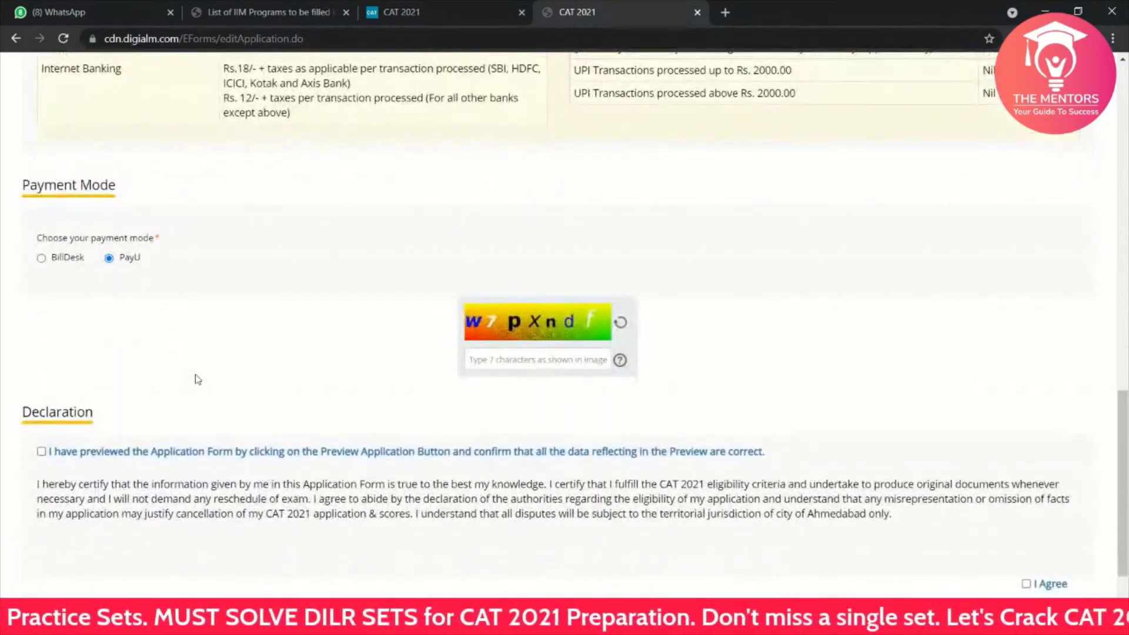
scroll(198, 379, "up", 1)
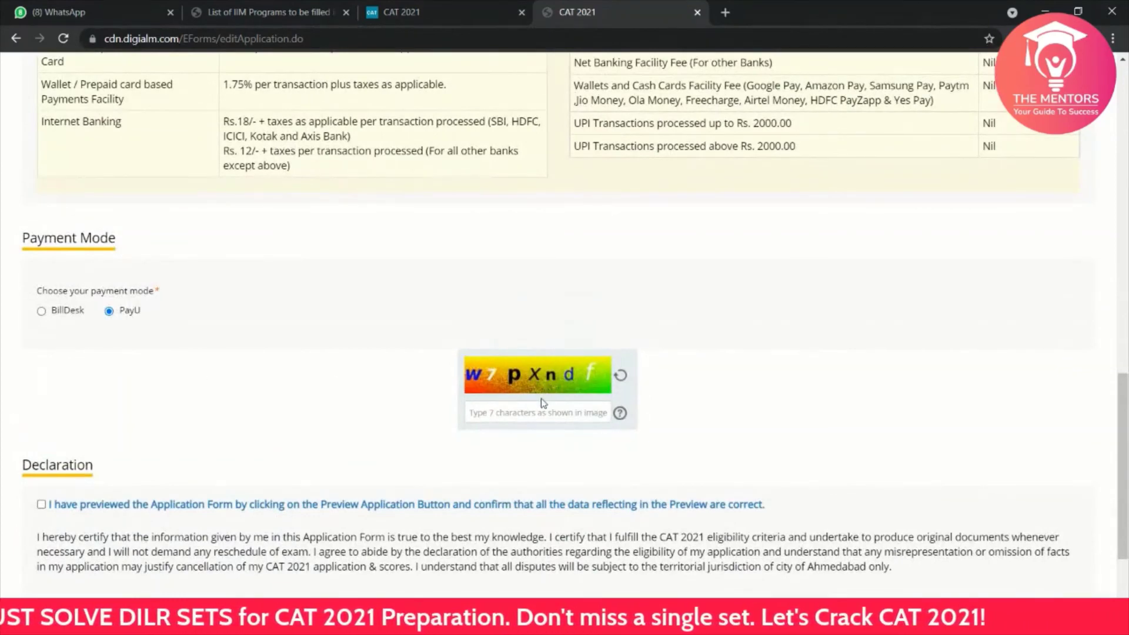
scroll(462, 373, "up", 2)
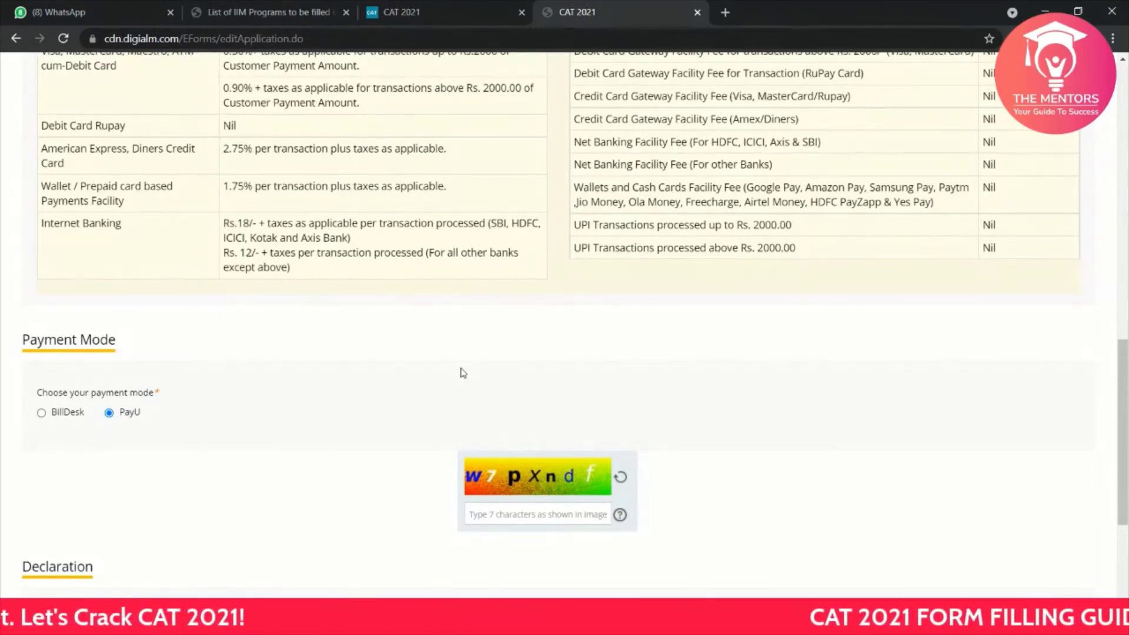
scroll(463, 373, "up", 10)
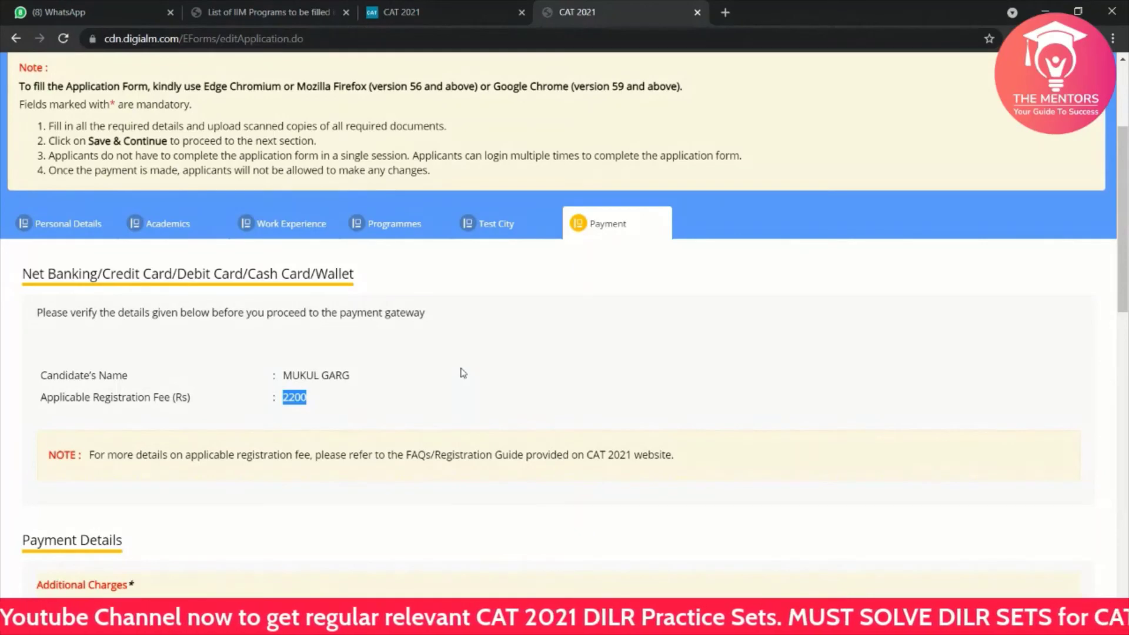
Step: In Academics, change the SSC aggregate percentage to 80.75 and dismiss the incorrect-percentage warning
left_click(169, 225)
scroll(432, 444, "down", 2)
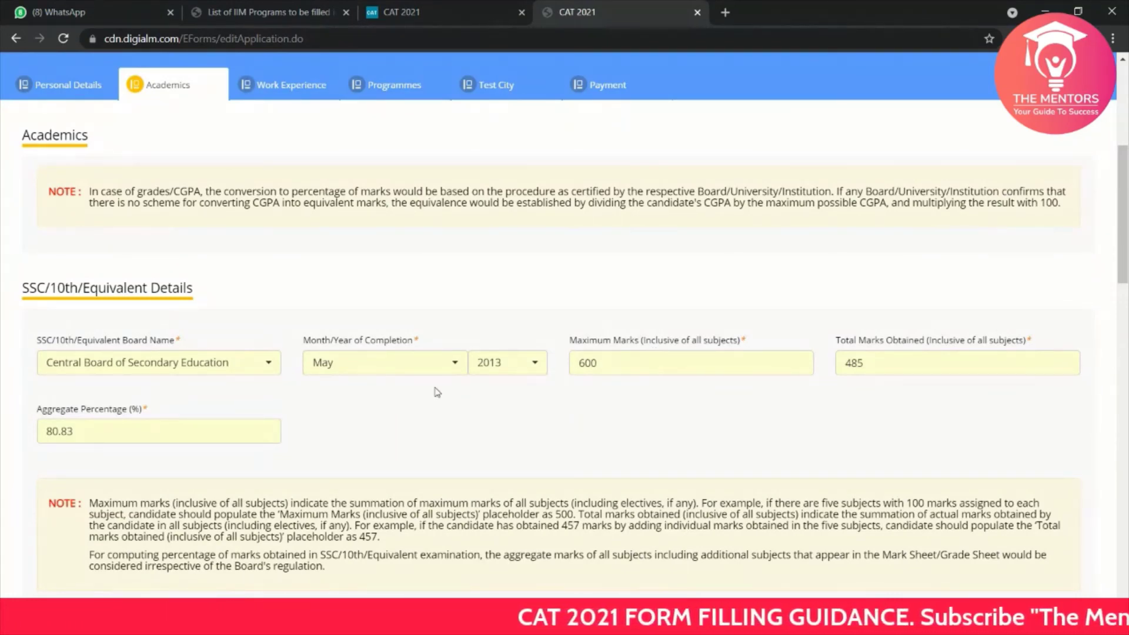
scroll(436, 390, "down", 1)
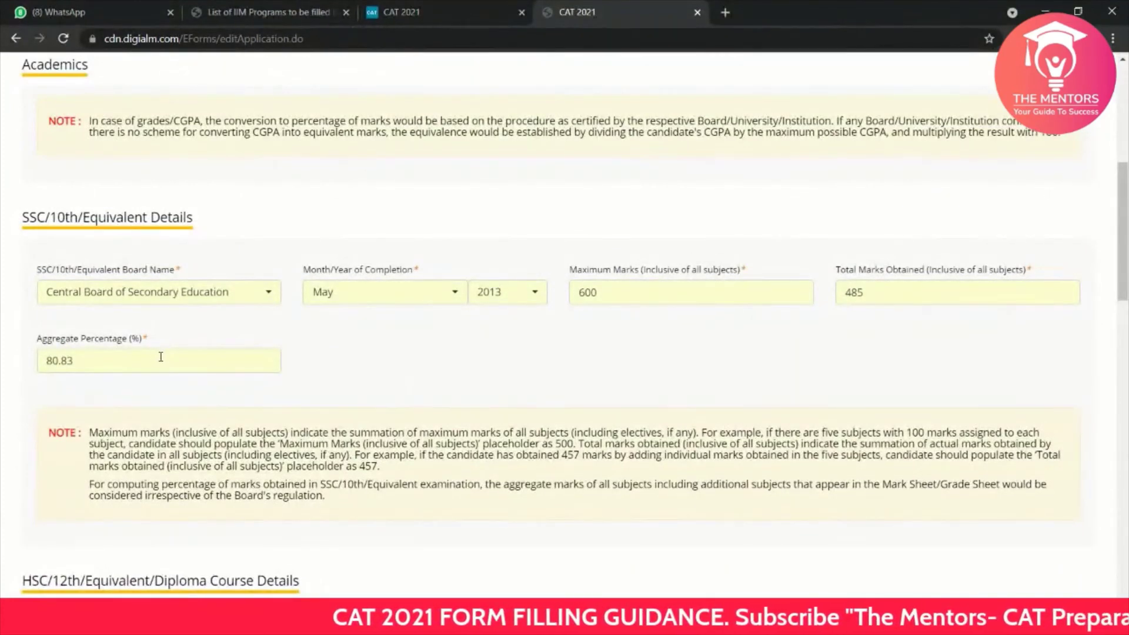
left_click(110, 360)
key("BackSpace")
key("BackSpace")
type("75")
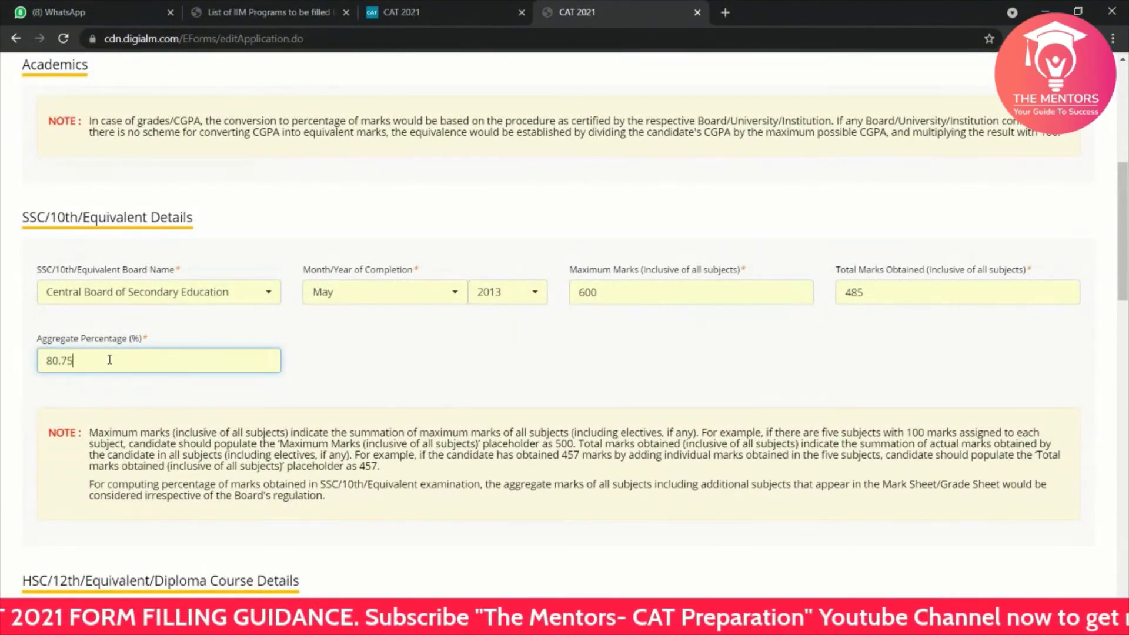
left_click(396, 362)
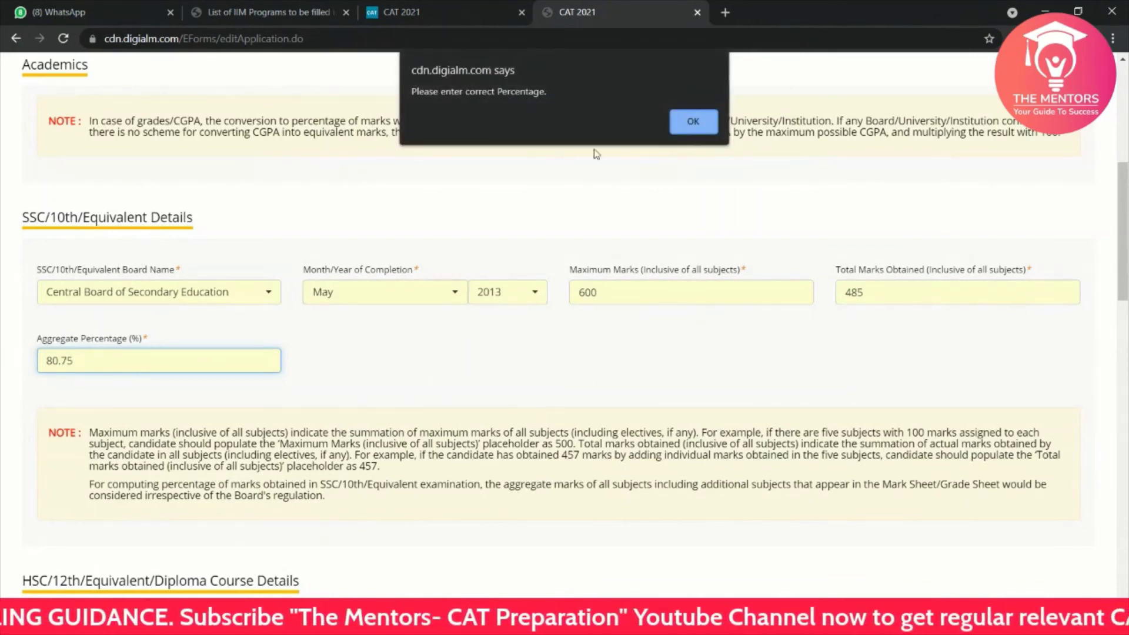
left_click(694, 121)
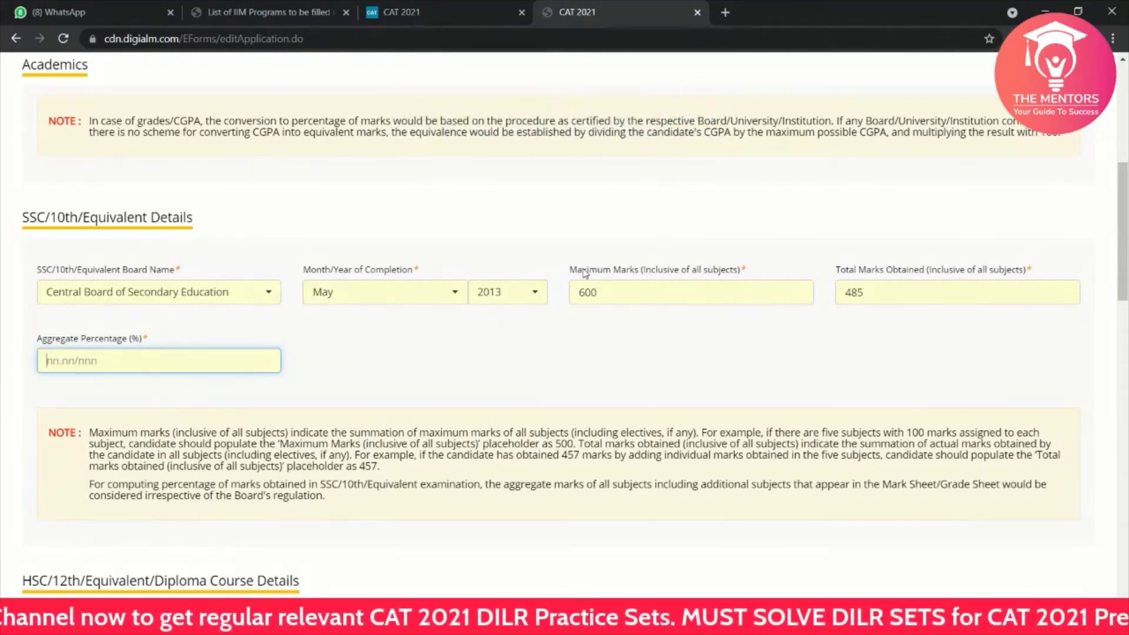
scroll(600, 364, "down", 10)
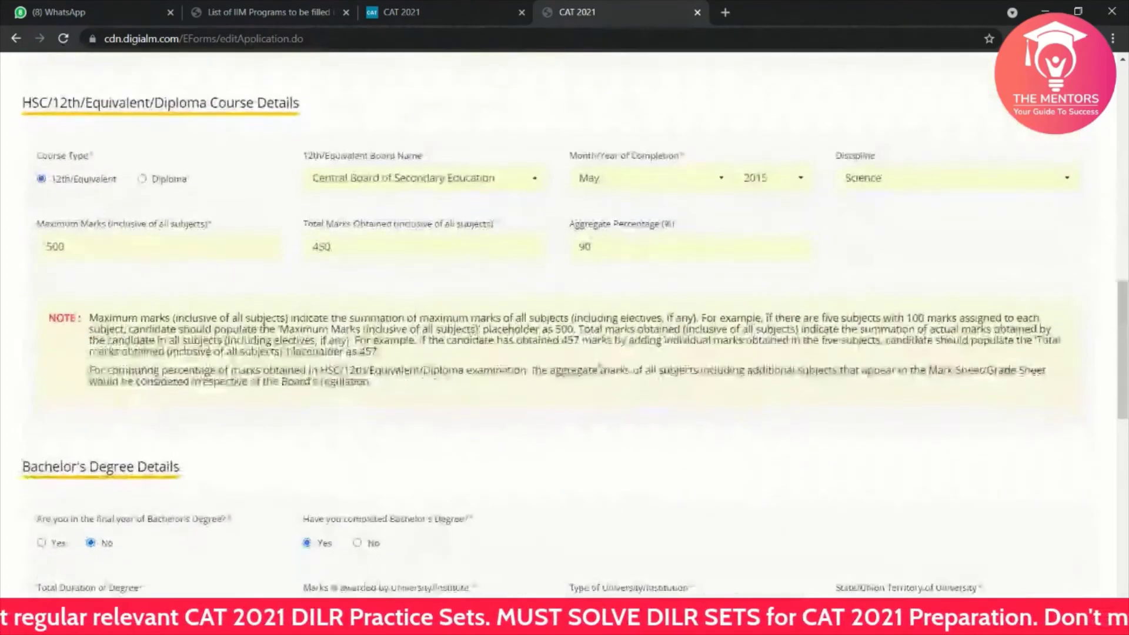
scroll(600, 363, "down", 5)
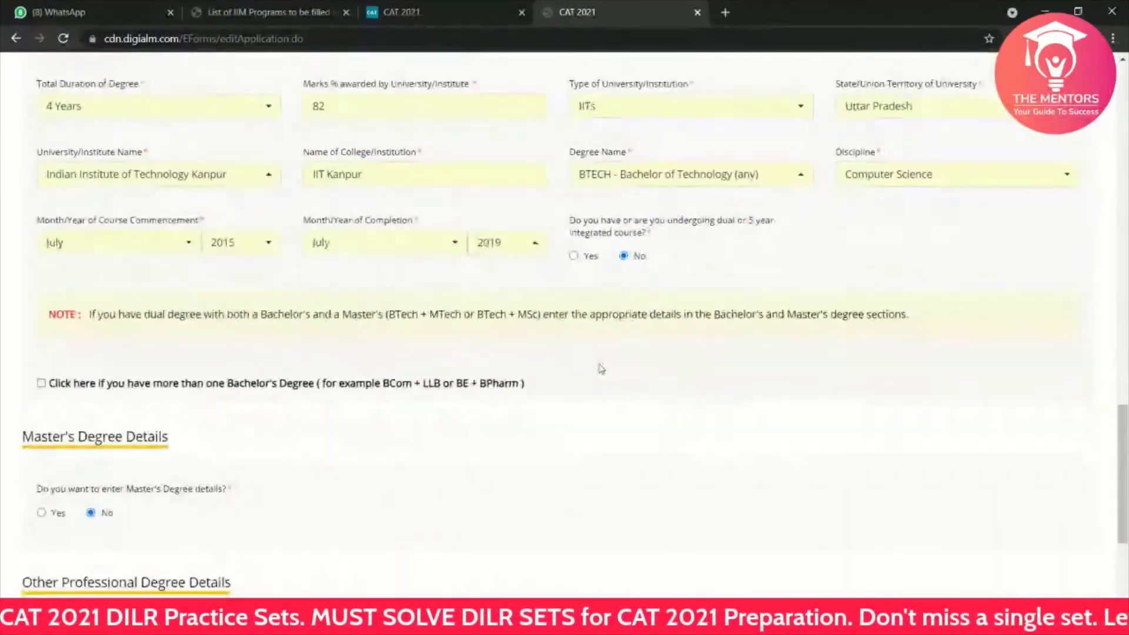
scroll(601, 367, "up", 4)
scroll(600, 367, "up", 15)
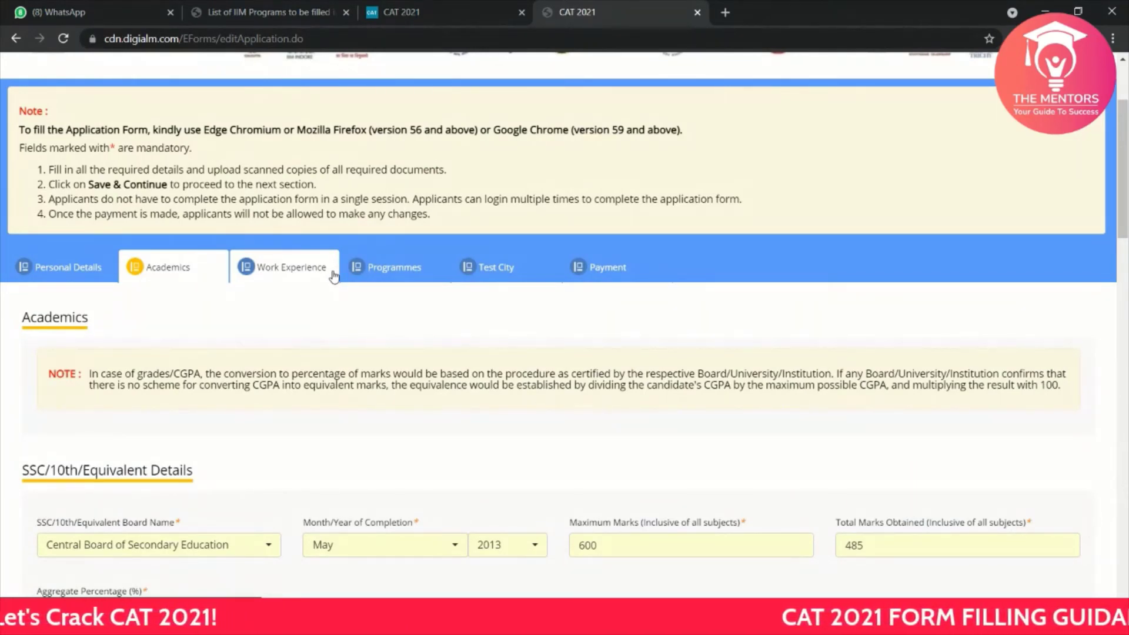
Step: Reopen the Programmes section and scroll to the top of its programme list
left_click(404, 274)
scroll(376, 429, "down", 2)
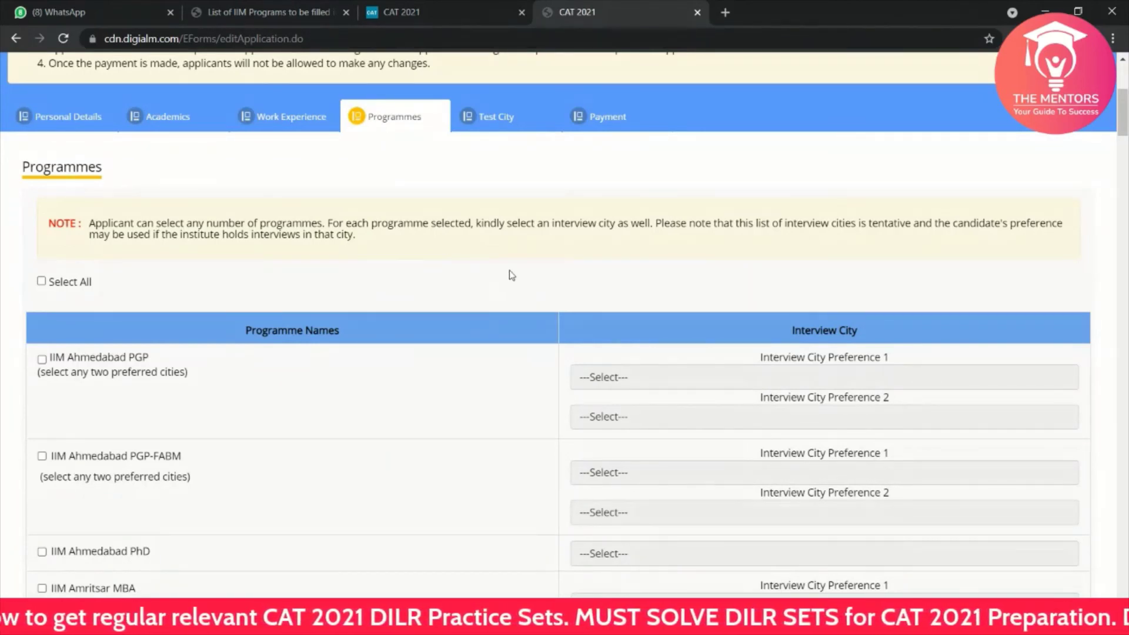
scroll(549, 177, "up", 3)
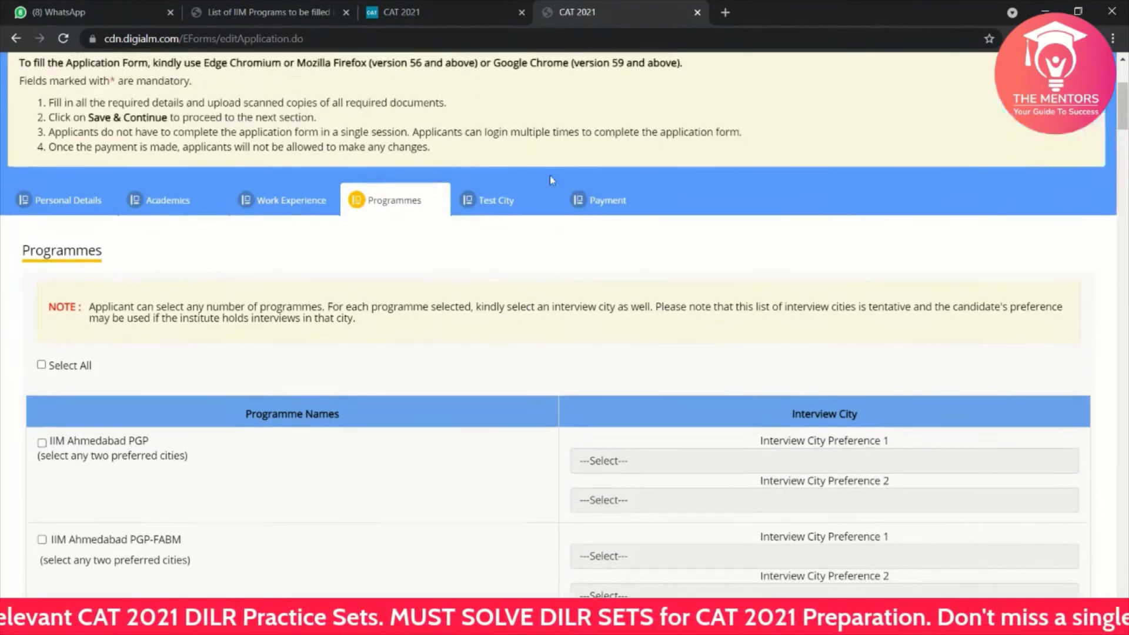